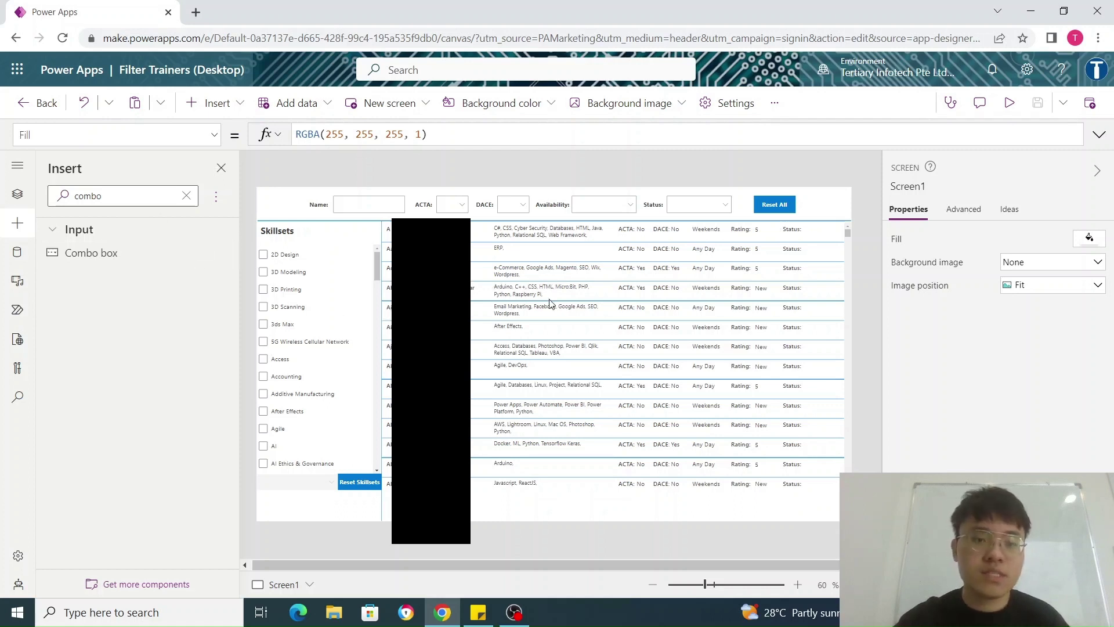
- Expand the trainers gallery's Items formula and examine the colTrainers source used in its Filter function
{"action": "left_click", "coordinate": [426, 285]}
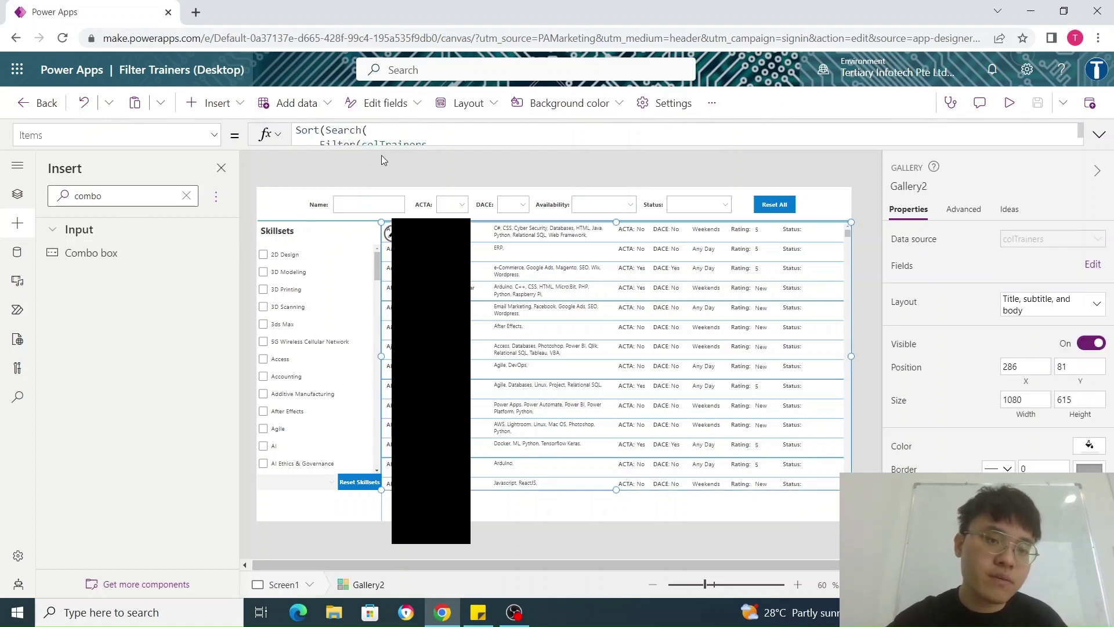
{"action": "left_click_drag", "start_coordinate": [386, 146], "coordinate": [382, 571]}
{"action": "scroll", "coordinate": [432, 443], "scroll_direction": "down", "scroll_amount": 3}
{"action": "scroll", "coordinate": [448, 443], "scroll_direction": "up", "scroll_amount": 3}
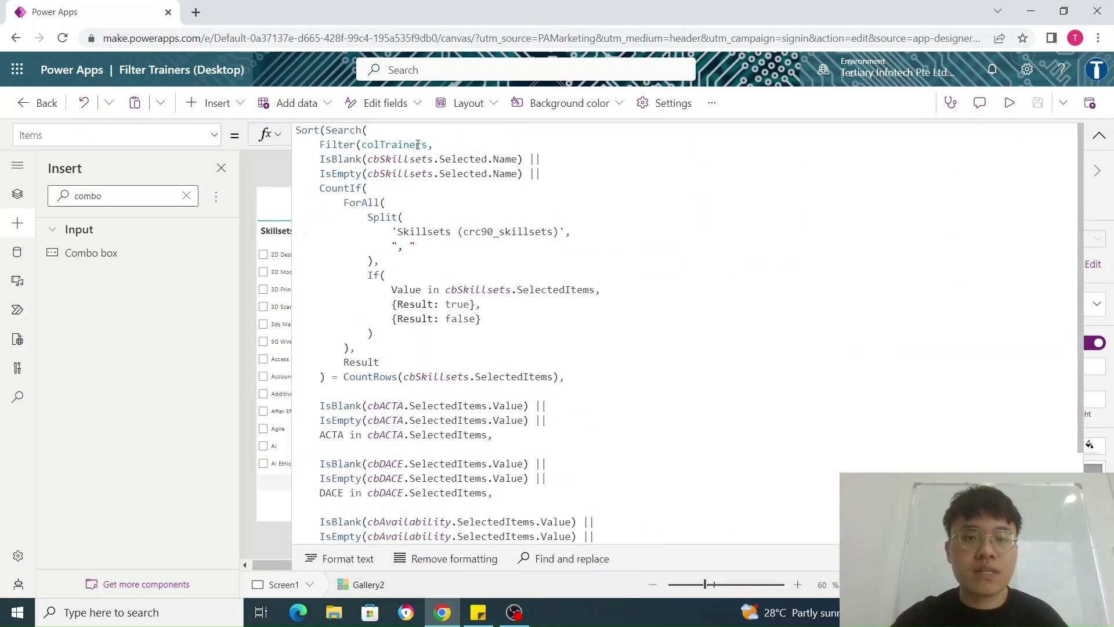
{"action": "left_click", "coordinate": [430, 145]}
{"action": "left_click", "coordinate": [362, 145]}
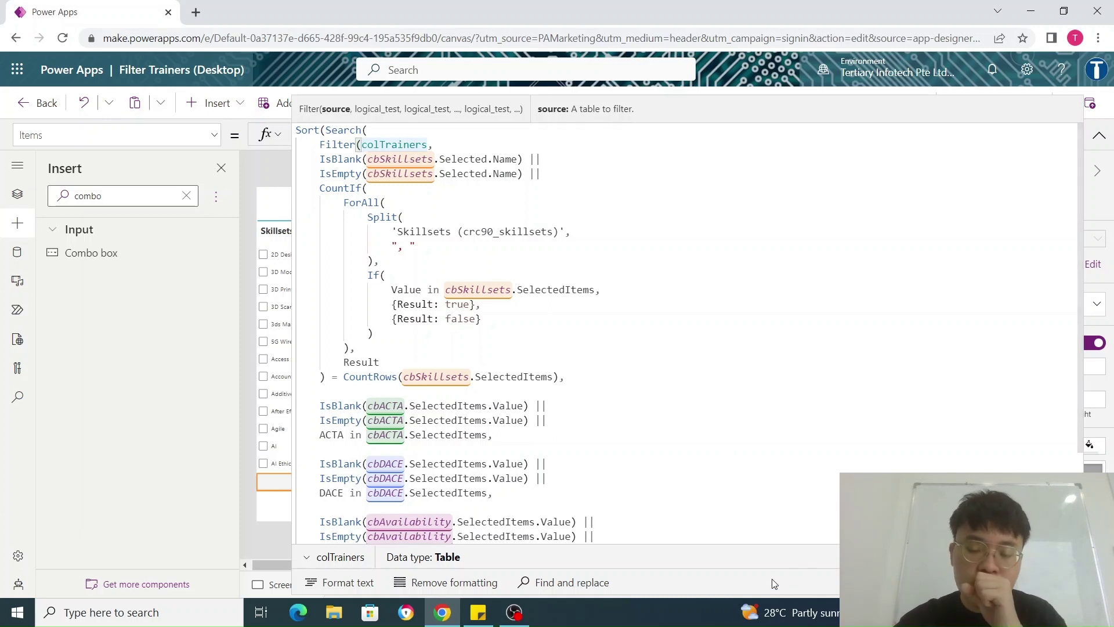
{"action": "left_click_drag", "start_coordinate": [763, 596], "coordinate": [748, 116]}
{"action": "left_click", "coordinate": [616, 256]}
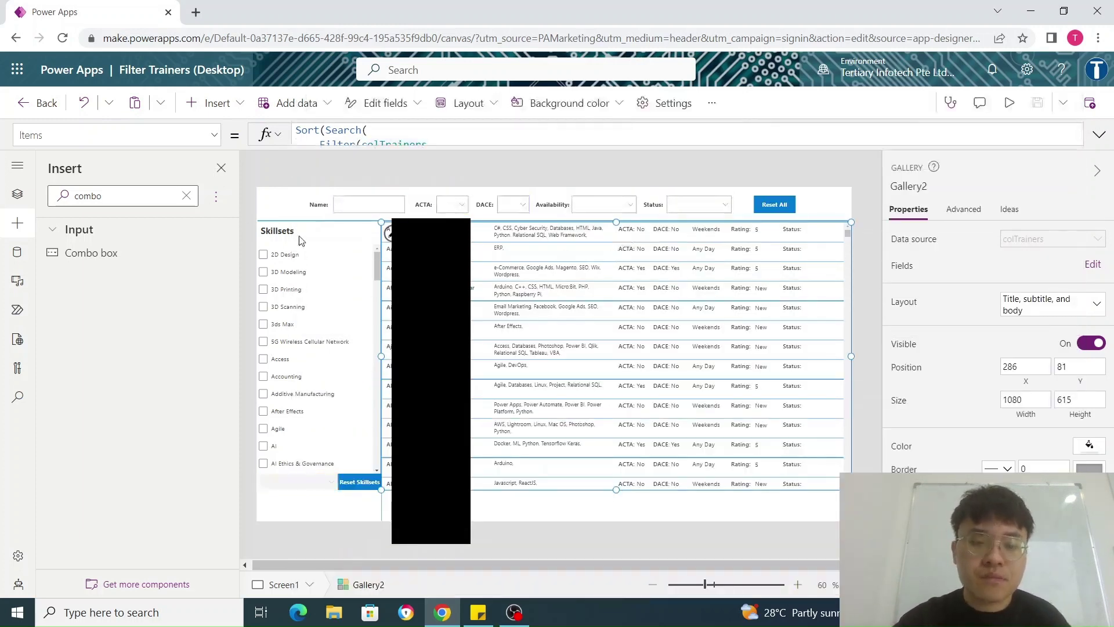
- Inspect the App object's OnStart formula, the Skillsets gallery's Items formula and the Name text box's properties
{"action": "left_click", "coordinate": [17, 194]}
{"action": "left_click", "coordinate": [76, 248]}
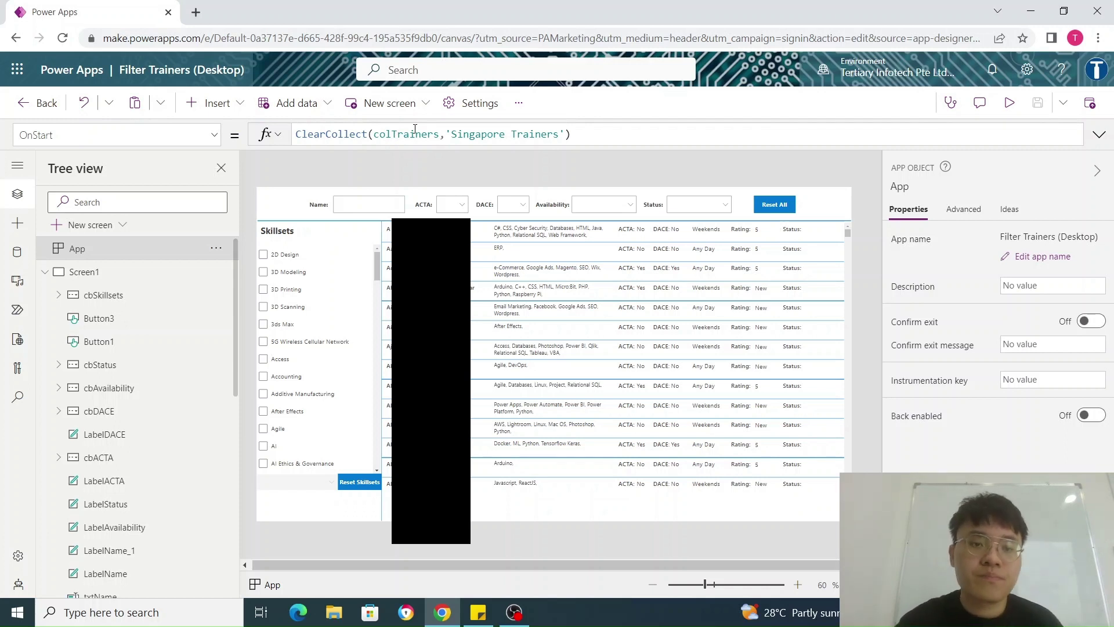
{"action": "left_click", "coordinate": [317, 350]}
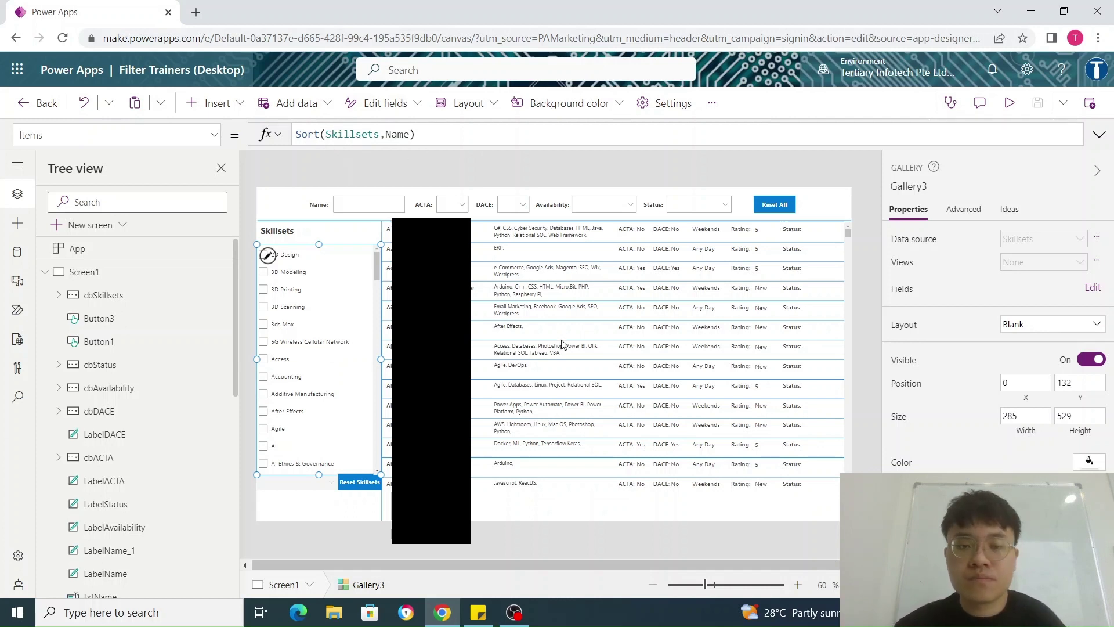
{"action": "left_click", "coordinate": [529, 344]}
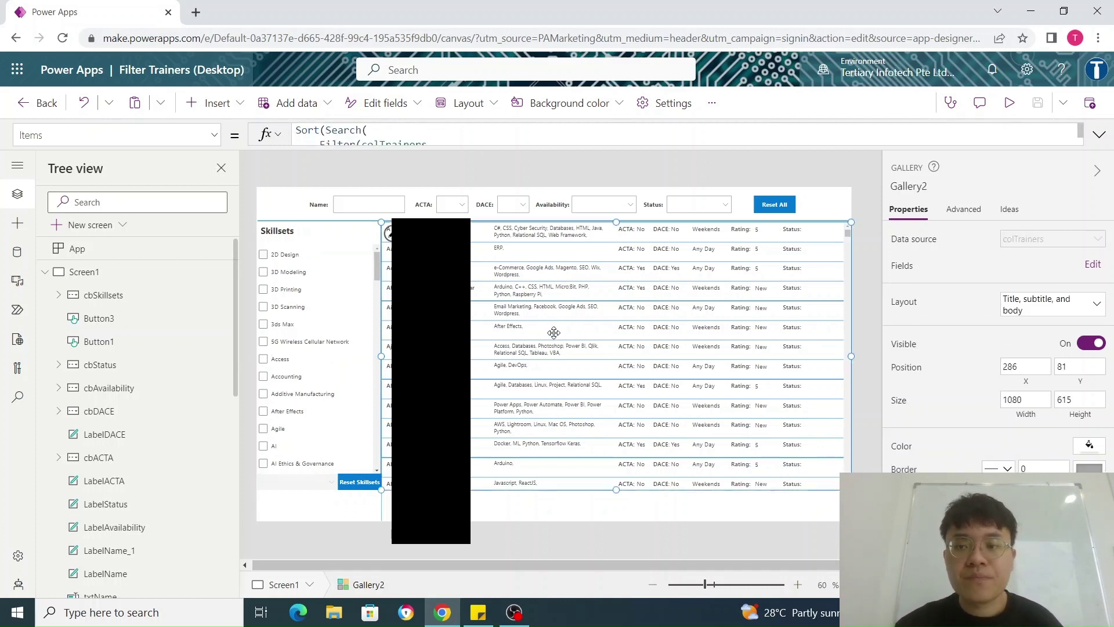
{"action": "left_click", "coordinate": [366, 203]}
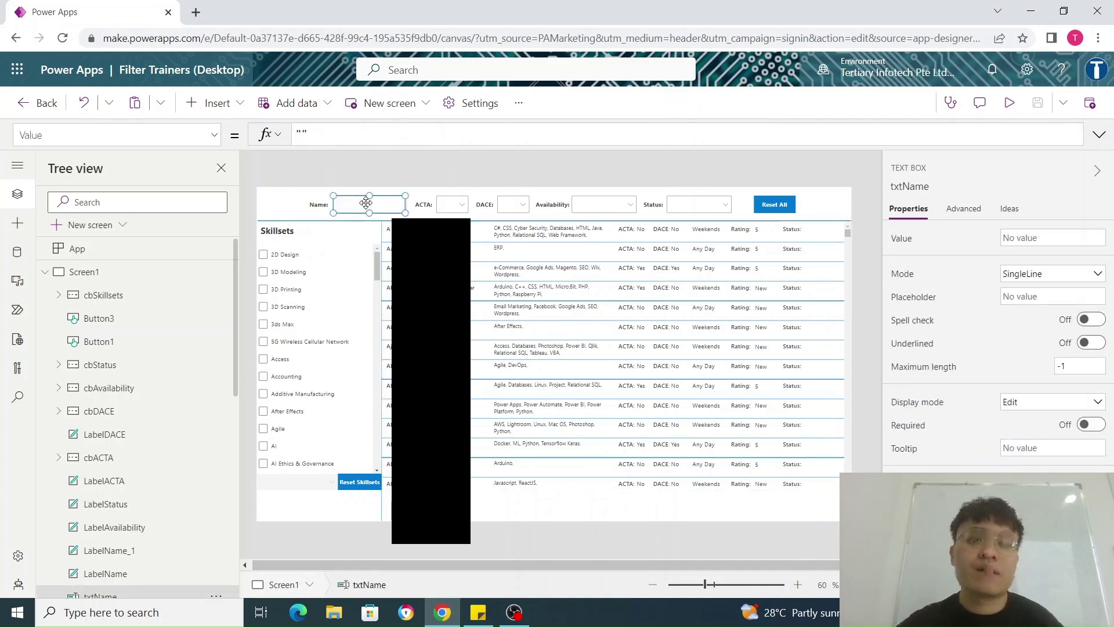
- Examine how the trainers gallery's Items formula nests Filter inside Search and Sort
{"action": "left_click", "coordinate": [534, 354]}
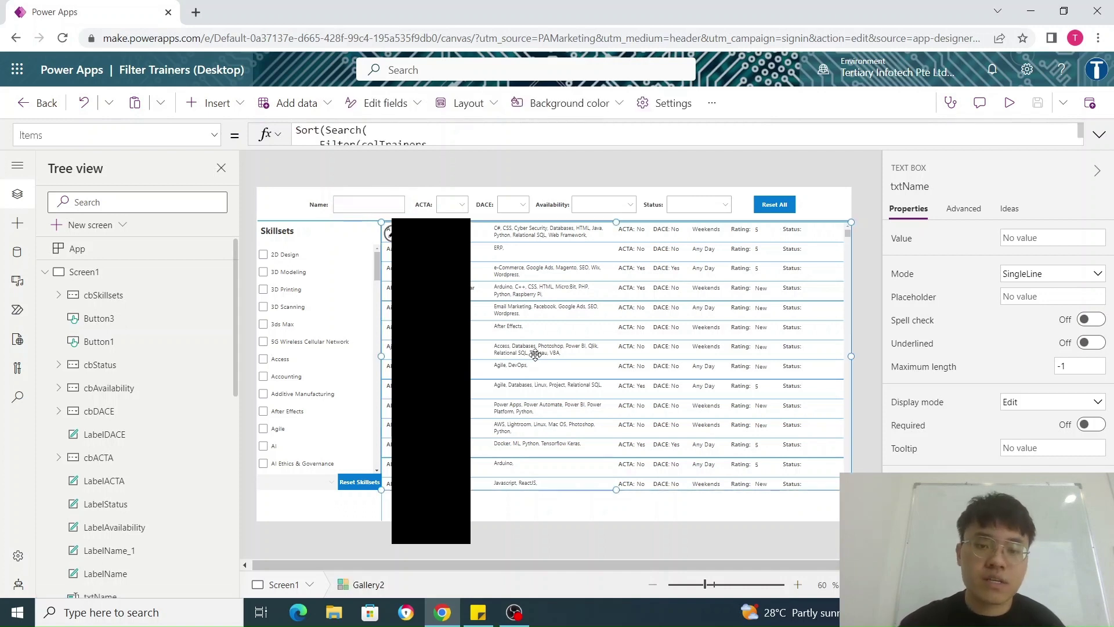
{"action": "left_click", "coordinate": [545, 140]}
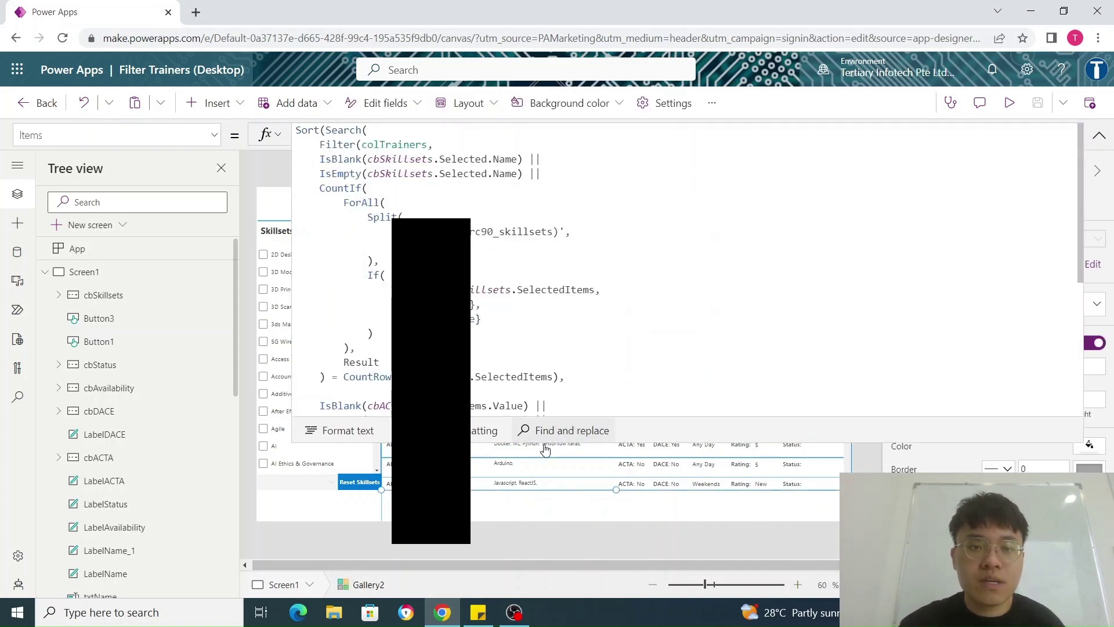
{"action": "left_click", "coordinate": [334, 138]}
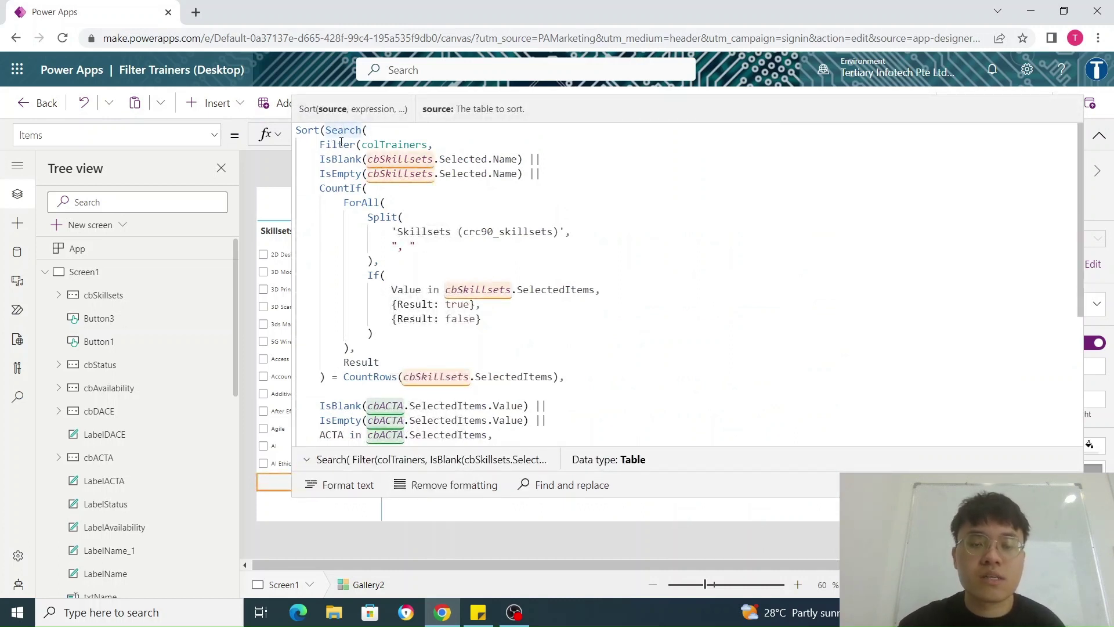
{"action": "scroll", "coordinate": [343, 153], "scroll_direction": "down", "scroll_amount": 1}
{"action": "scroll", "coordinate": [344, 154], "scroll_direction": "up", "scroll_amount": 1}
{"action": "scroll", "coordinate": [389, 229], "scroll_direction": "down", "scroll_amount": 2}
{"action": "scroll", "coordinate": [390, 229], "scroll_direction": "down", "scroll_amount": 5}
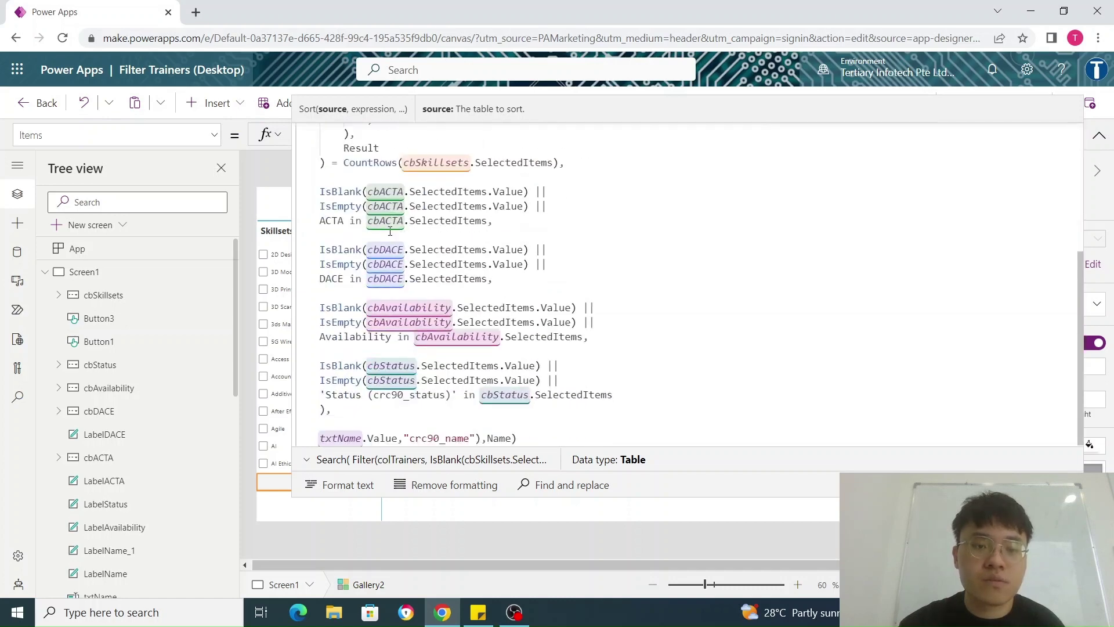
{"action": "scroll", "coordinate": [409, 143], "scroll_direction": "up", "scroll_amount": 7}
{"action": "scroll", "coordinate": [360, 131], "scroll_direction": "down", "scroll_amount": 5}
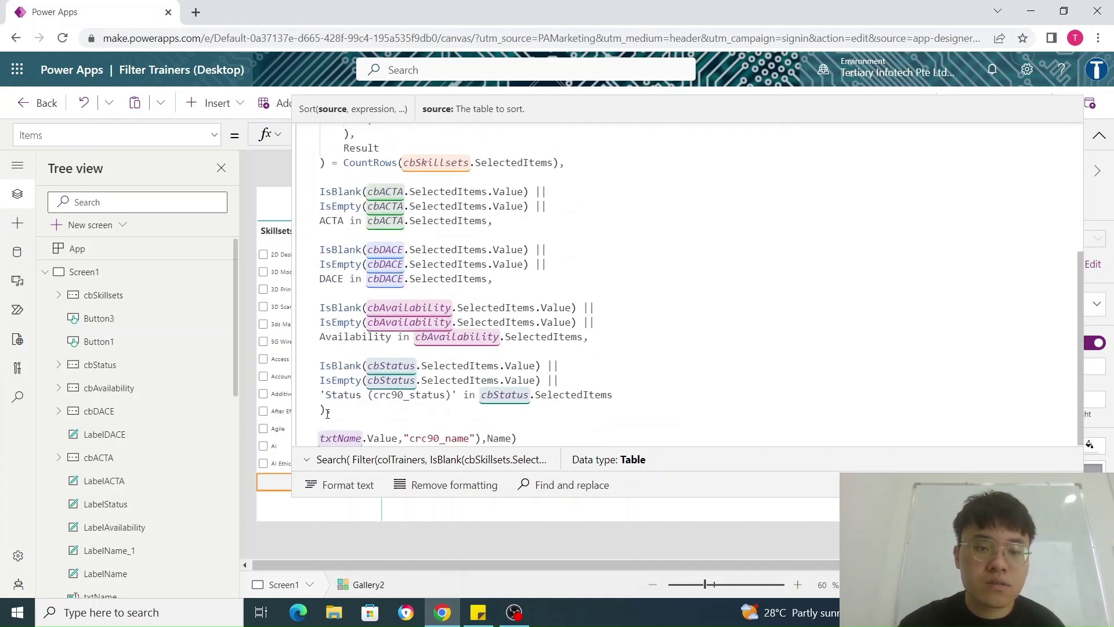
- Check where the Filter source ends in the gallery formula and inspect the txtName.Value search text argument
{"action": "left_click", "coordinate": [328, 413]}
{"action": "scroll", "coordinate": [337, 401], "scroll_direction": "up", "scroll_amount": 5}
{"action": "scroll", "coordinate": [362, 169], "scroll_direction": "down", "scroll_amount": 1}
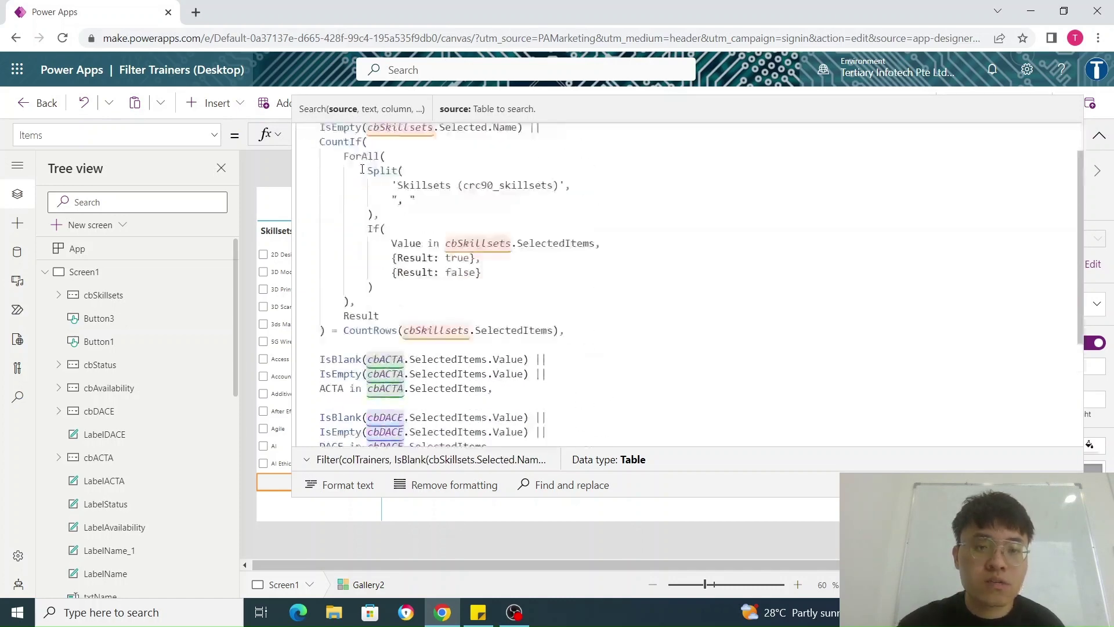
{"action": "scroll", "coordinate": [362, 169], "scroll_direction": "down", "scroll_amount": 4}
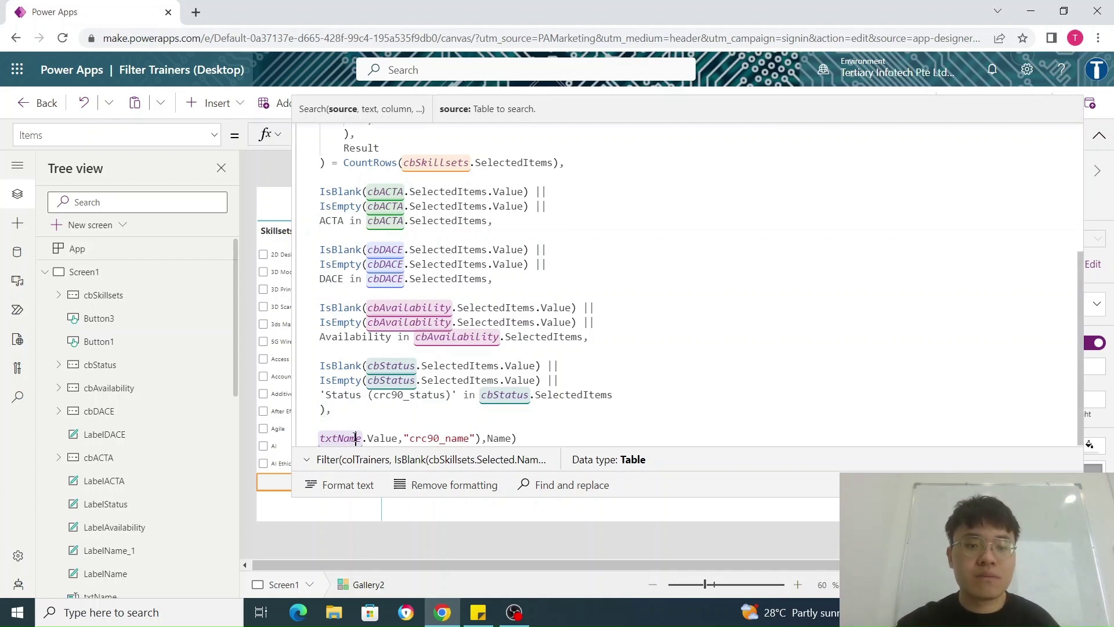
{"action": "left_click", "coordinate": [325, 438]}
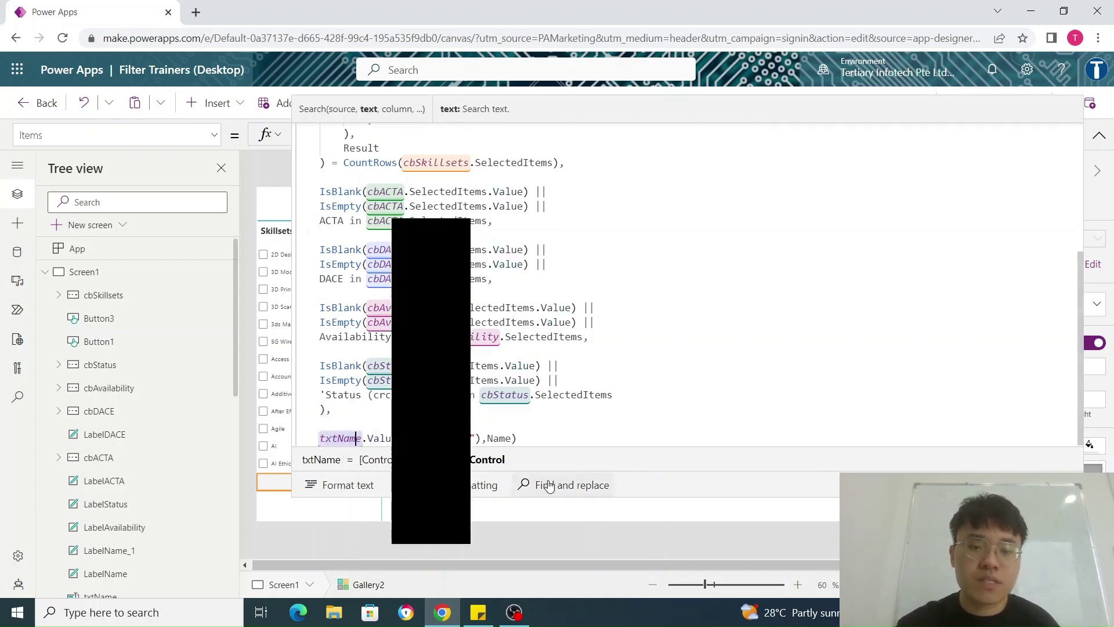
{"action": "left_click_drag", "start_coordinate": [626, 495], "coordinate": [606, 134]}
- Compare the Name text box with the gallery formula, and inspect the "crc90_name" search column and Name sort expression
{"action": "left_click", "coordinate": [388, 204]}
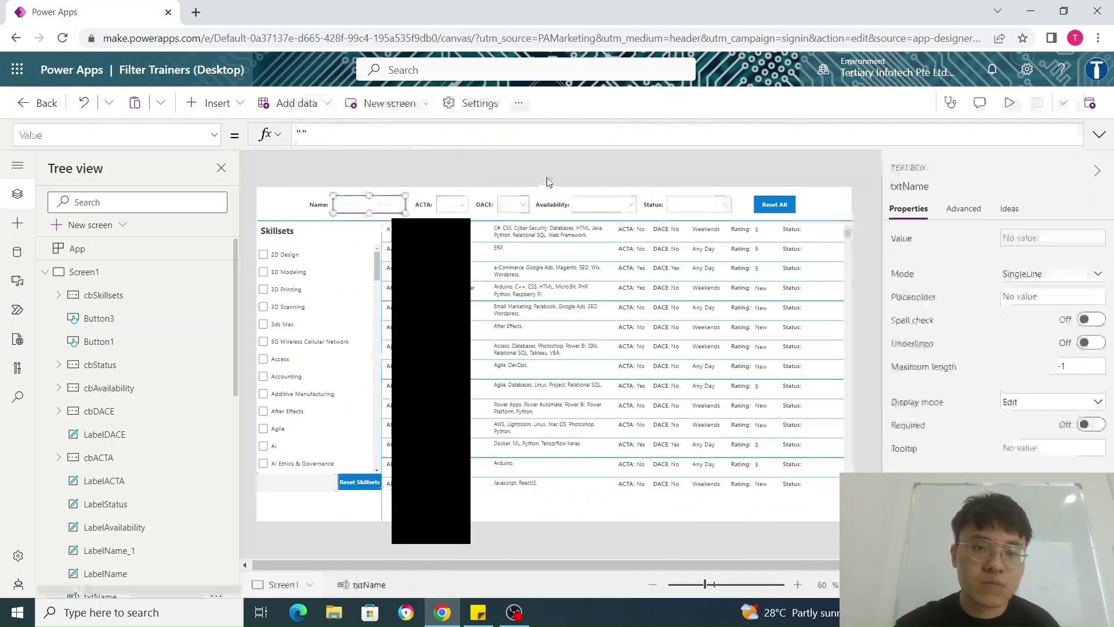
{"action": "left_click", "coordinate": [464, 233]}
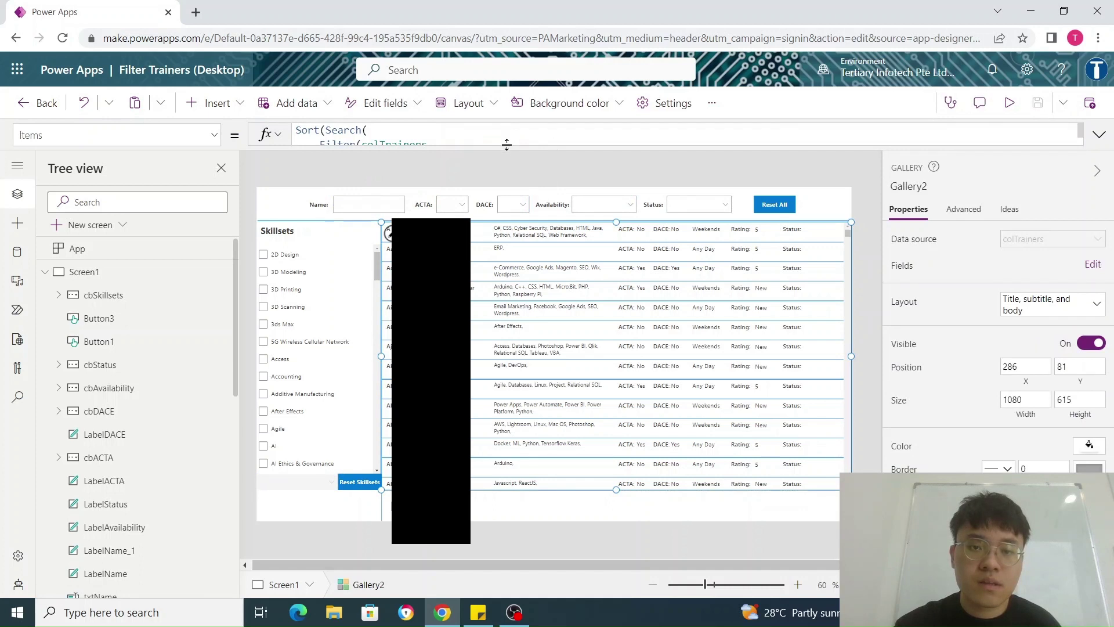
{"action": "left_click_drag", "start_coordinate": [508, 145], "coordinate": [494, 449]}
{"action": "scroll", "coordinate": [479, 430], "scroll_direction": "down", "scroll_amount": 2}
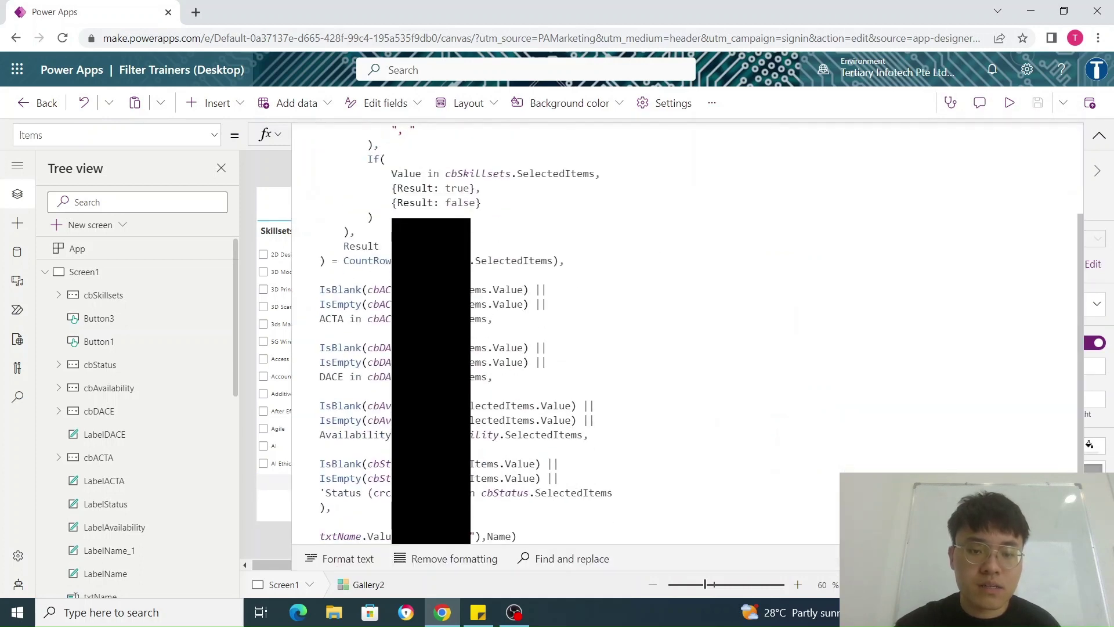
{"action": "left_click", "coordinate": [406, 536]}
{"action": "left_click", "coordinate": [477, 536]}
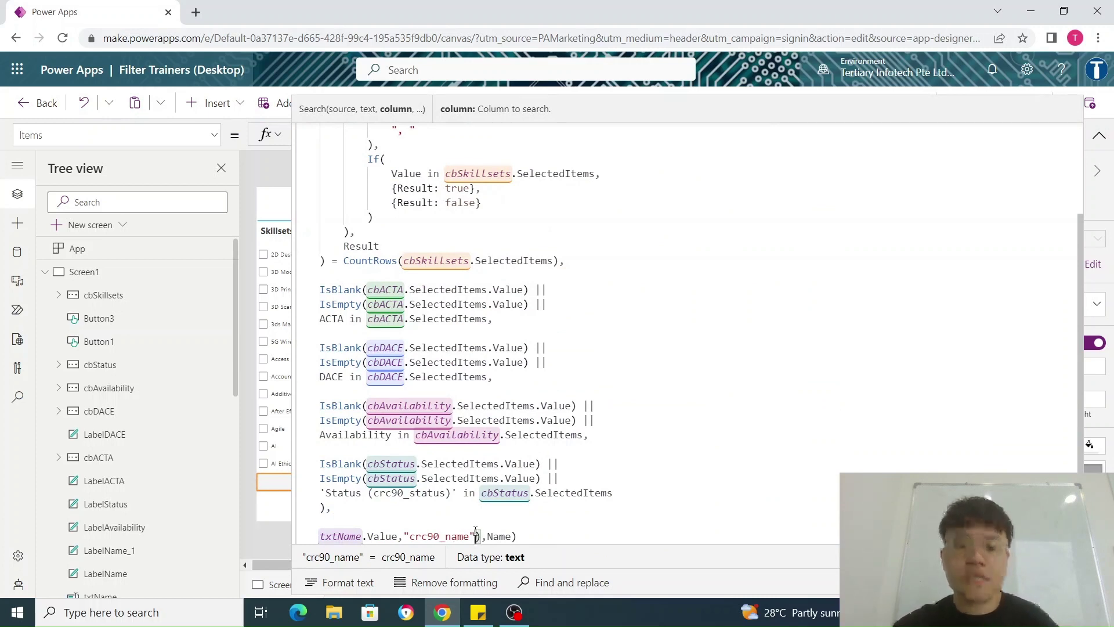
{"action": "left_click", "coordinate": [490, 536]}
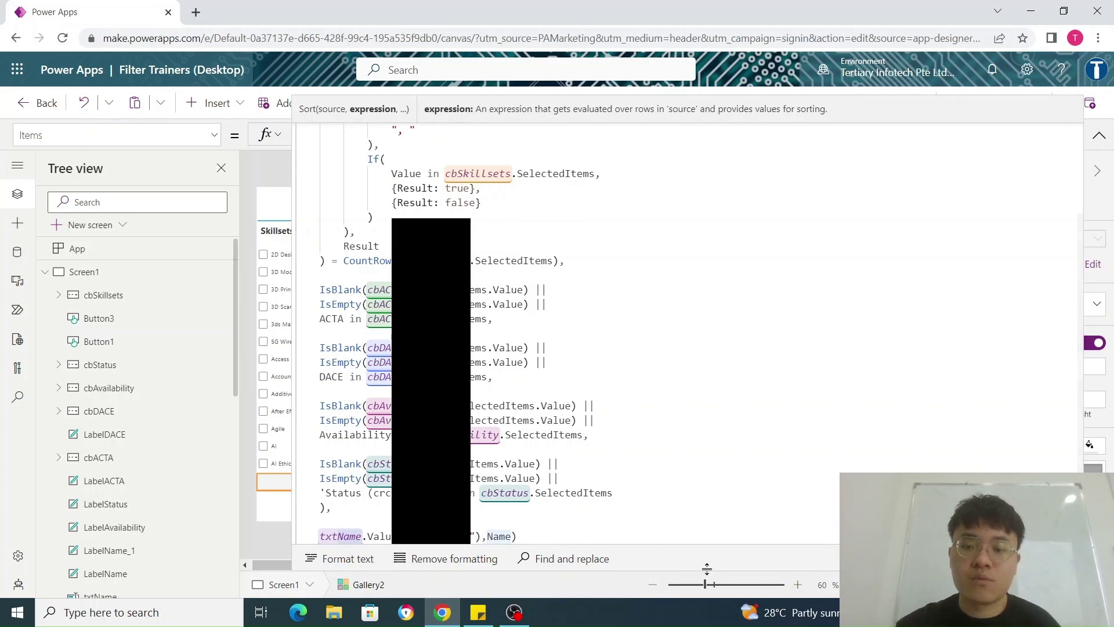
{"action": "left_click_drag", "start_coordinate": [707, 569], "coordinate": [696, 106]}
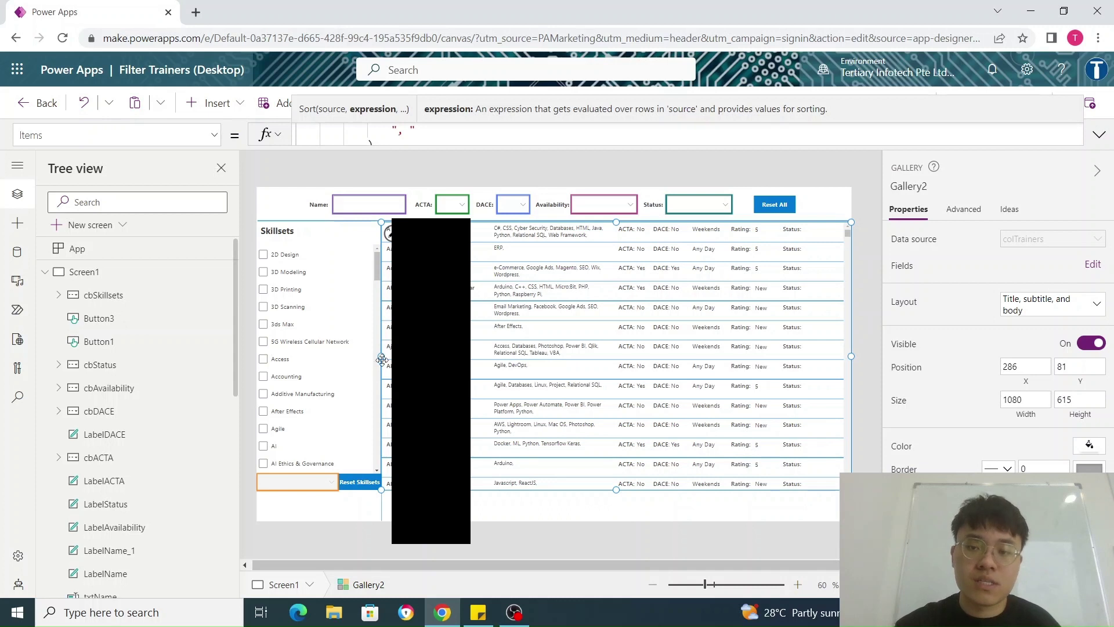
{"action": "left_click", "coordinate": [470, 519]}
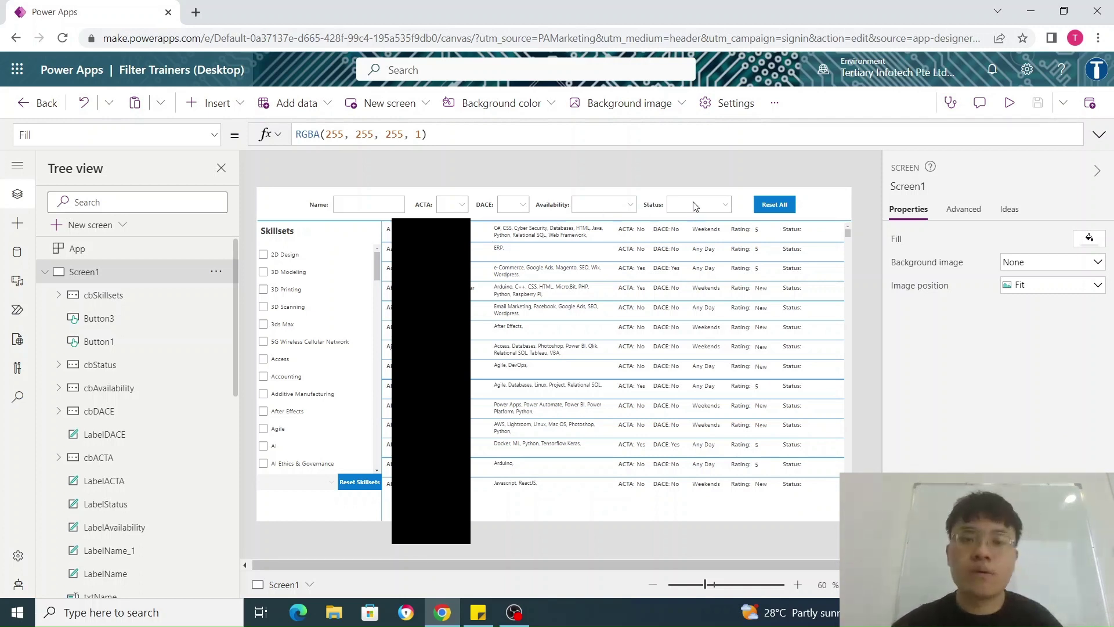
- Search the insertable controls for "combo"
{"action": "left_click", "coordinate": [17, 222]}
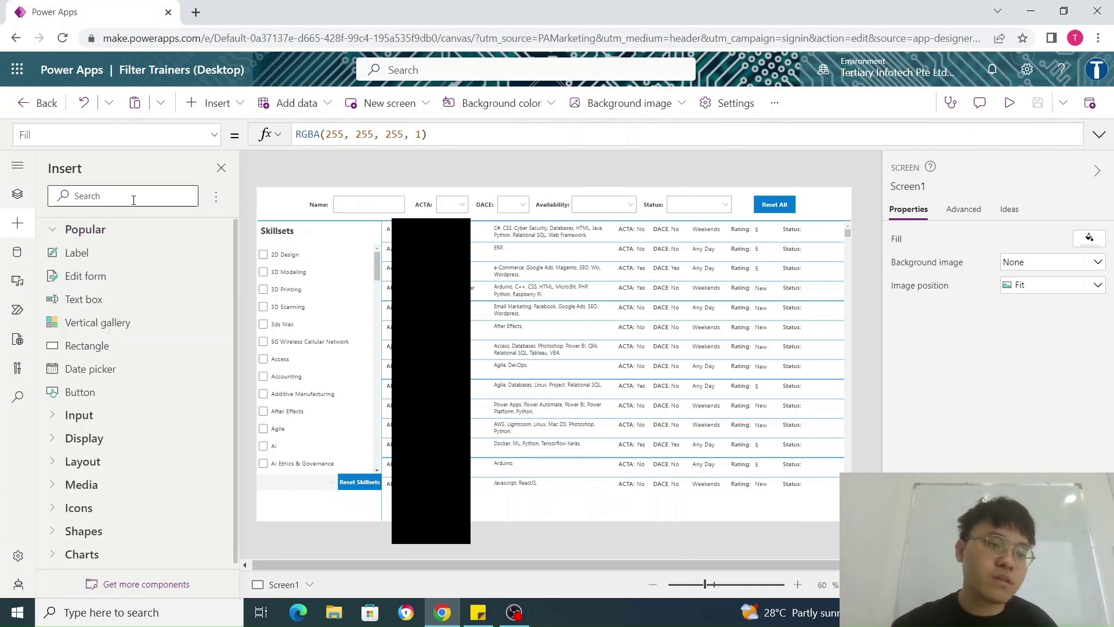
{"action": "left_click", "coordinate": [133, 199]}
{"action": "type", "text": "combo"}
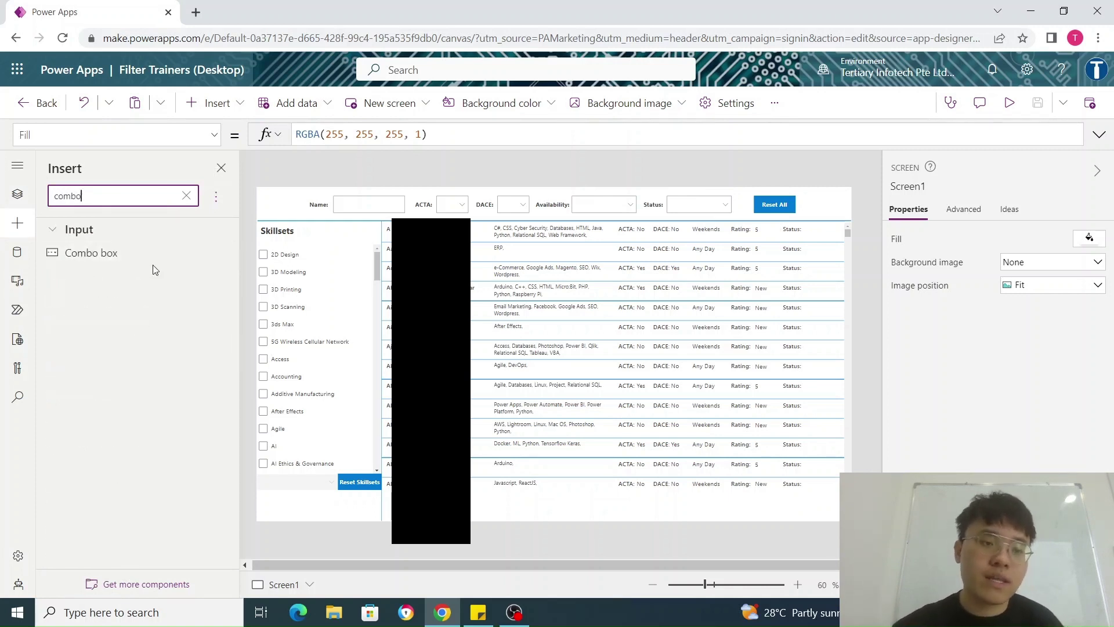
- Test the ACTA filter by selecting Yes and No in its combo box, and clear both selections
{"action": "left_click", "coordinate": [462, 204]}
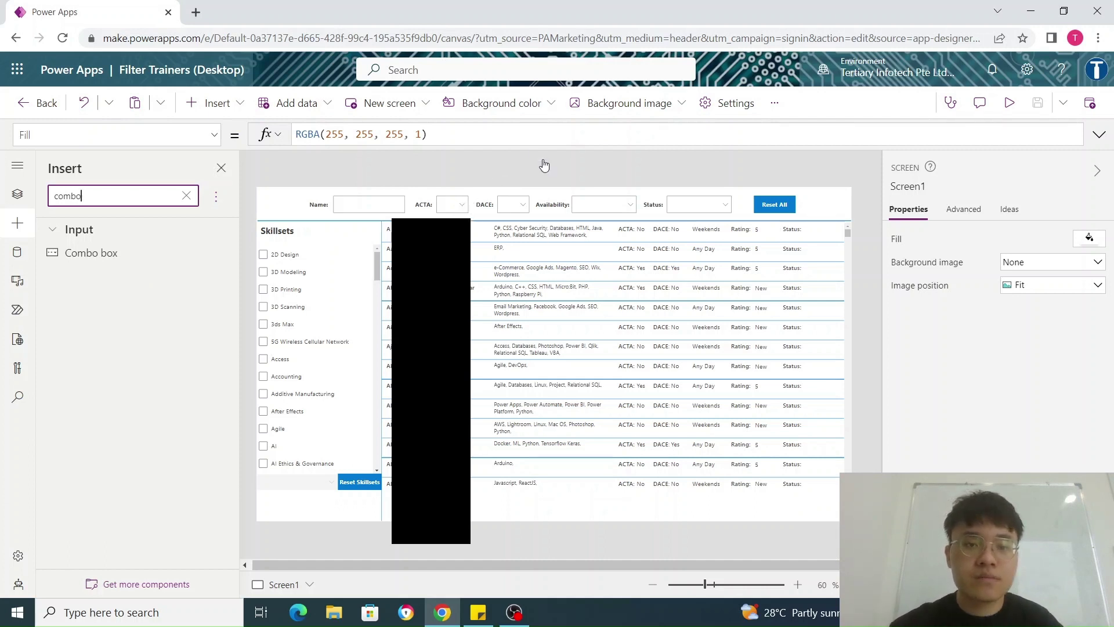
{"action": "left_click", "coordinate": [462, 204]}
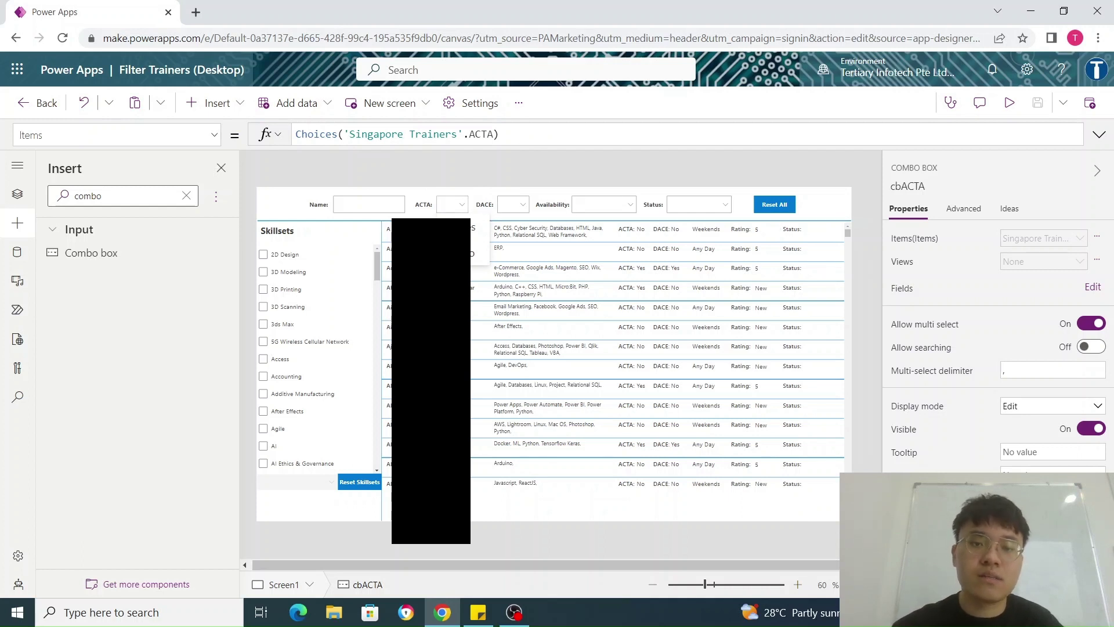
{"action": "left_click", "coordinate": [484, 230]}
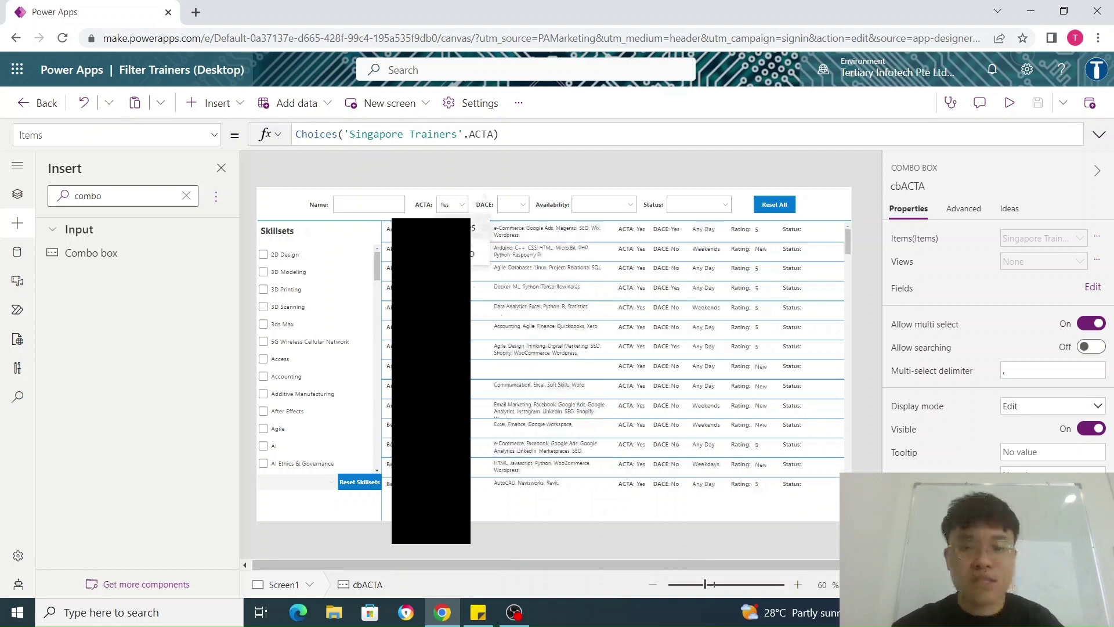
{"action": "left_click", "coordinate": [473, 248]}
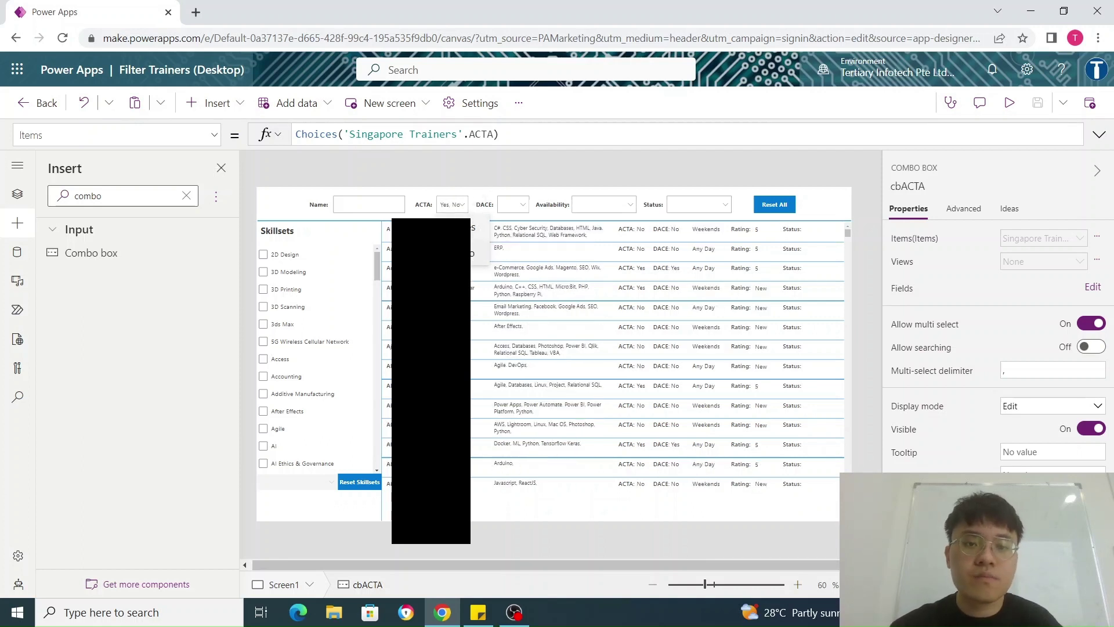
{"action": "left_click", "coordinate": [472, 229]}
{"action": "left_click", "coordinate": [473, 249]}
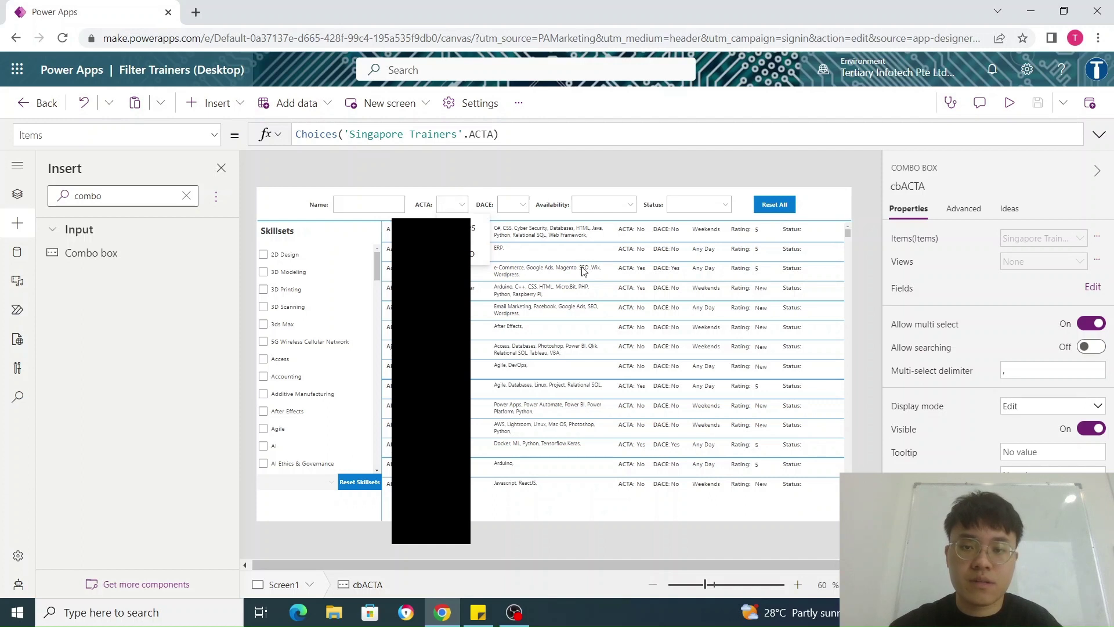
{"action": "left_click", "coordinate": [461, 205]}
{"action": "left_click", "coordinate": [490, 172]}
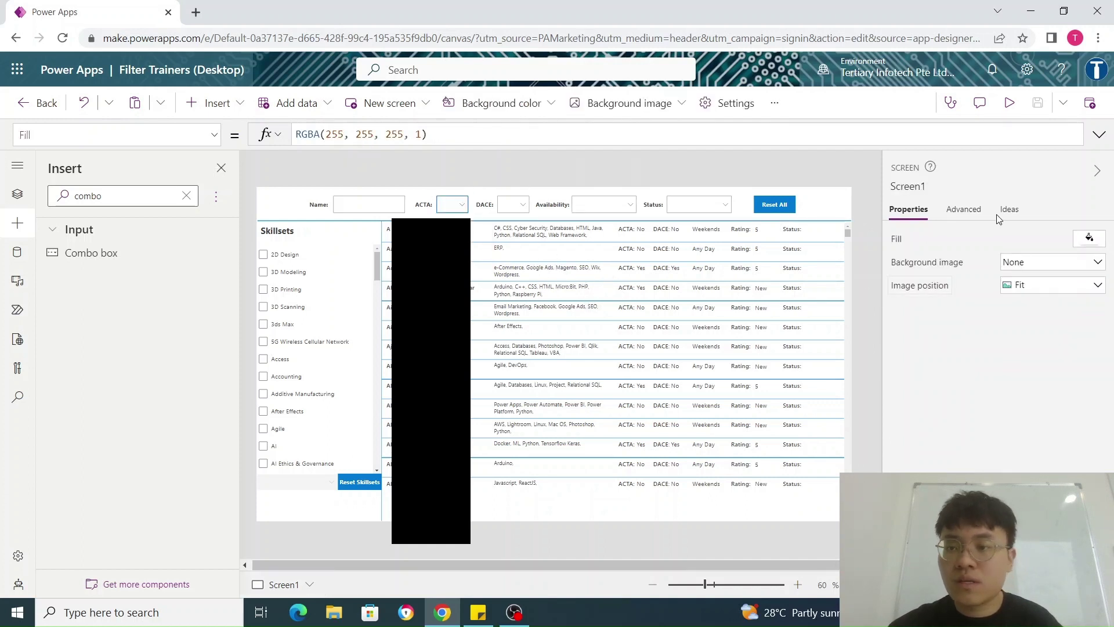
- Select the ACTA combo box and inspect the Choices function in its Items formula
{"action": "left_click", "coordinate": [462, 204]}
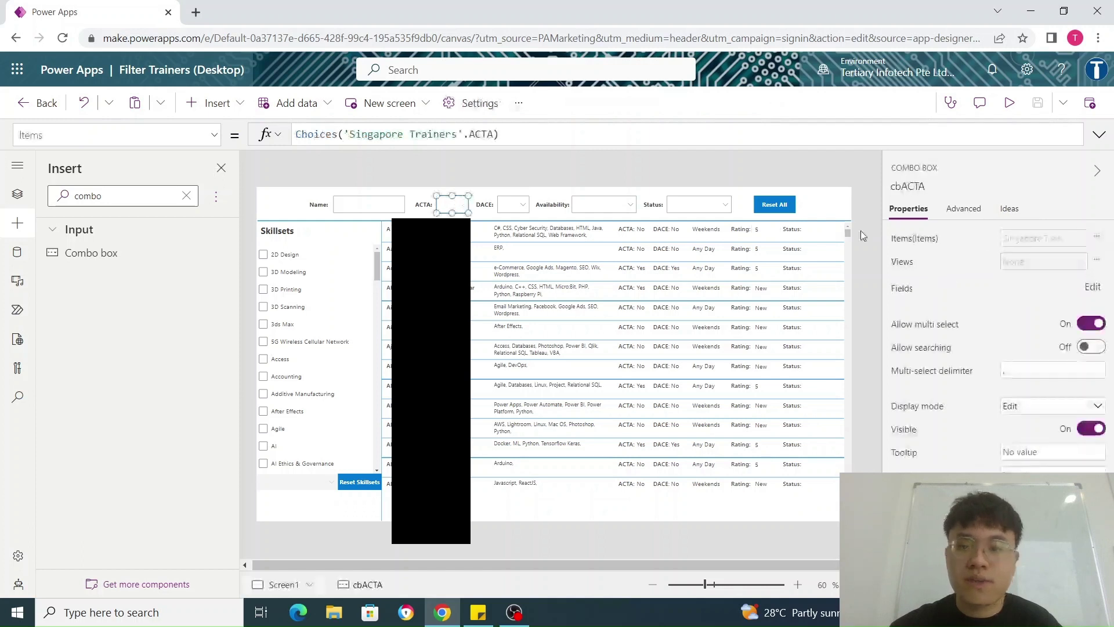
{"action": "left_click", "coordinate": [1040, 240]}
{"action": "left_click", "coordinate": [326, 135]}
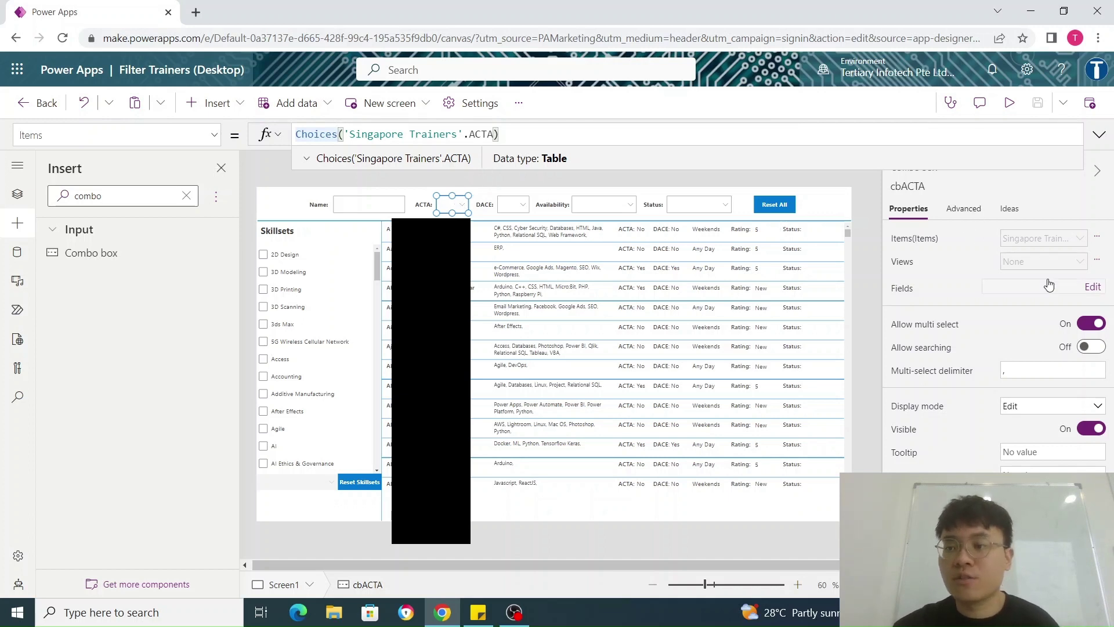
- Check the display fields of the ACTA combo box and which fields can be added, leaving them as they are
{"action": "left_click", "coordinate": [1093, 287]}
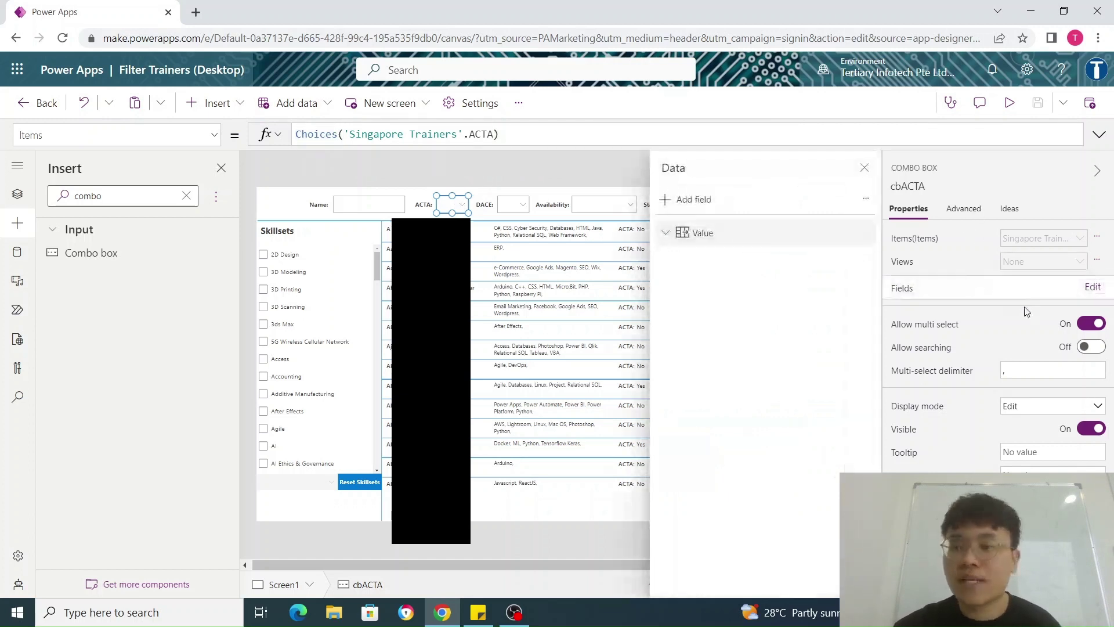
{"action": "left_click", "coordinate": [699, 206]}
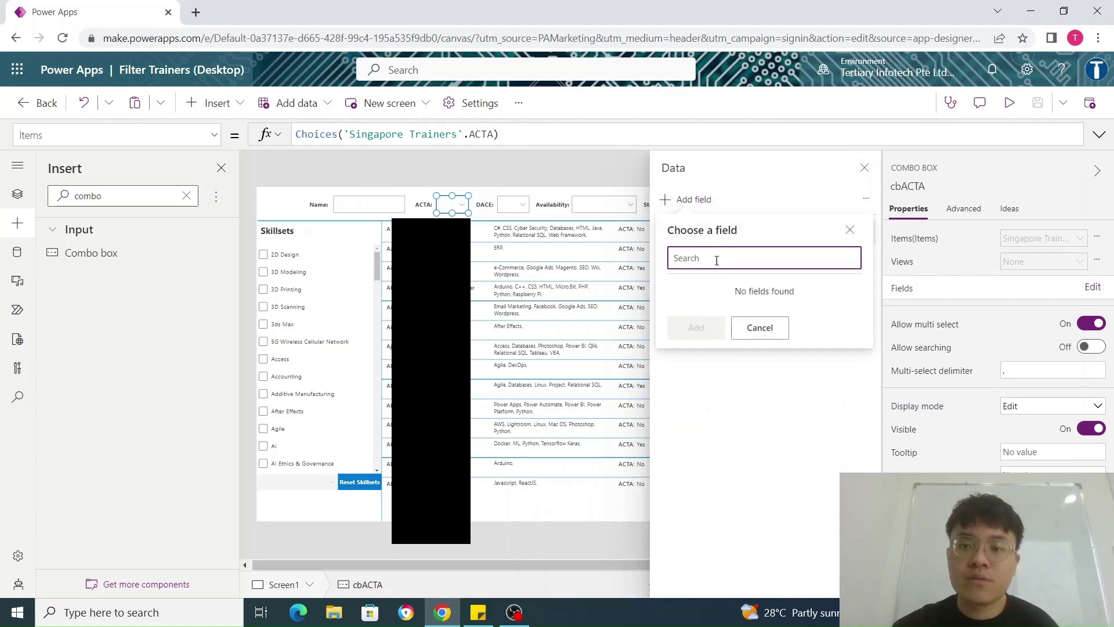
{"action": "left_click", "coordinate": [758, 328]}
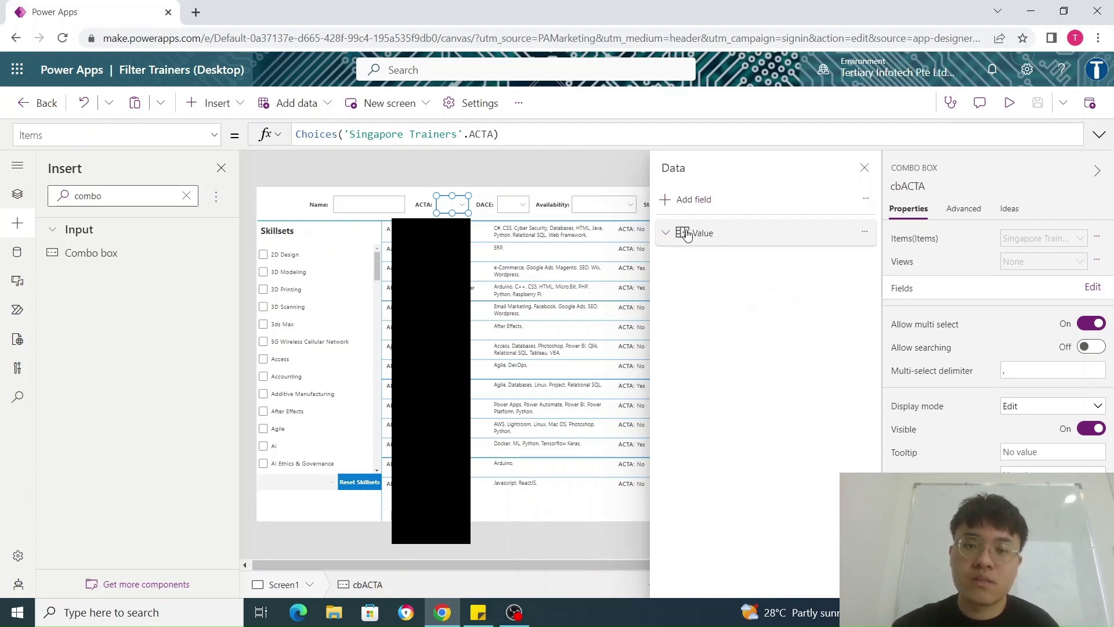
{"action": "left_click", "coordinate": [863, 169]}
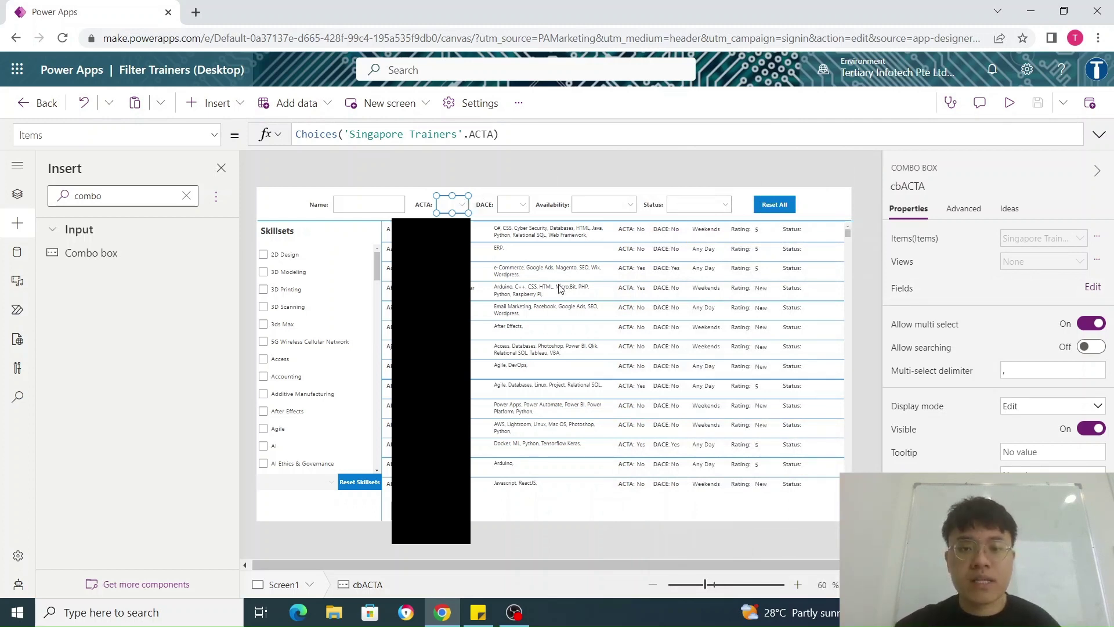
- Inspect the Items formulas of the DACE, Availability and Status combo boxes
{"action": "left_click", "coordinate": [519, 208]}
{"action": "left_click", "coordinate": [615, 206]}
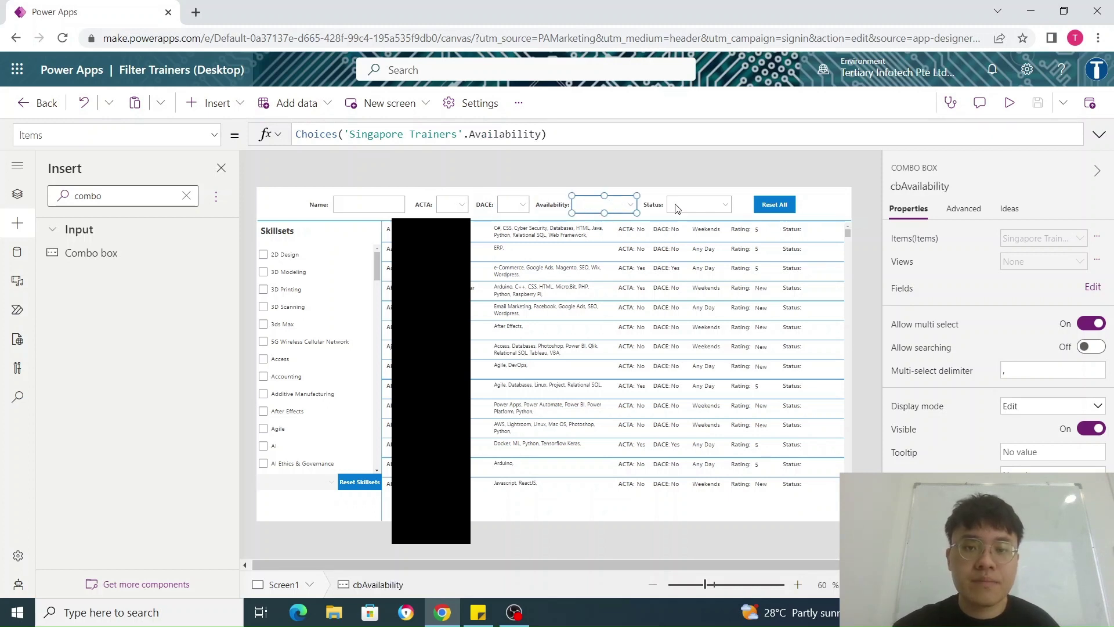
{"action": "left_click", "coordinate": [676, 207]}
- Open the trainers gallery's Items formula in full and find the cbACTA filter conditions
{"action": "left_click", "coordinate": [560, 311]}
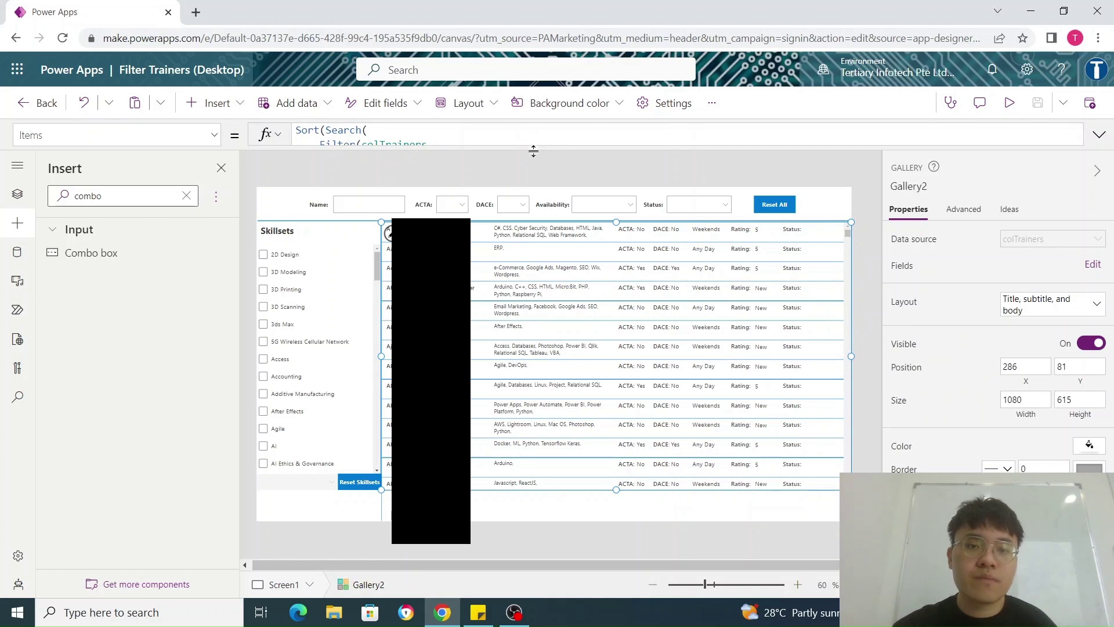
{"action": "left_click", "coordinate": [452, 207]}
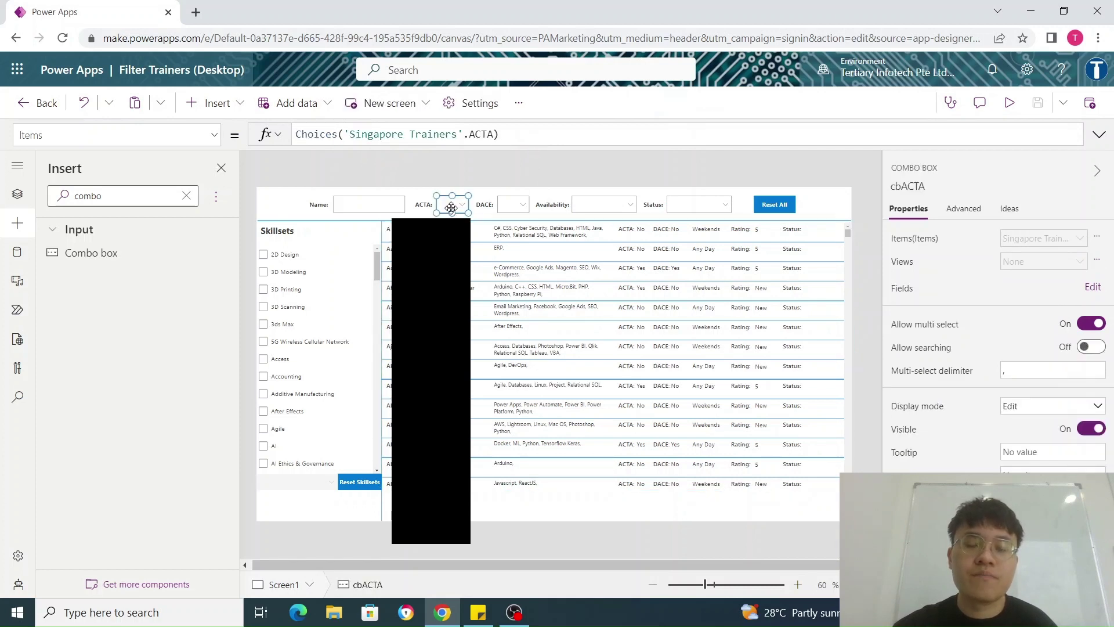
{"action": "left_click", "coordinate": [514, 305]}
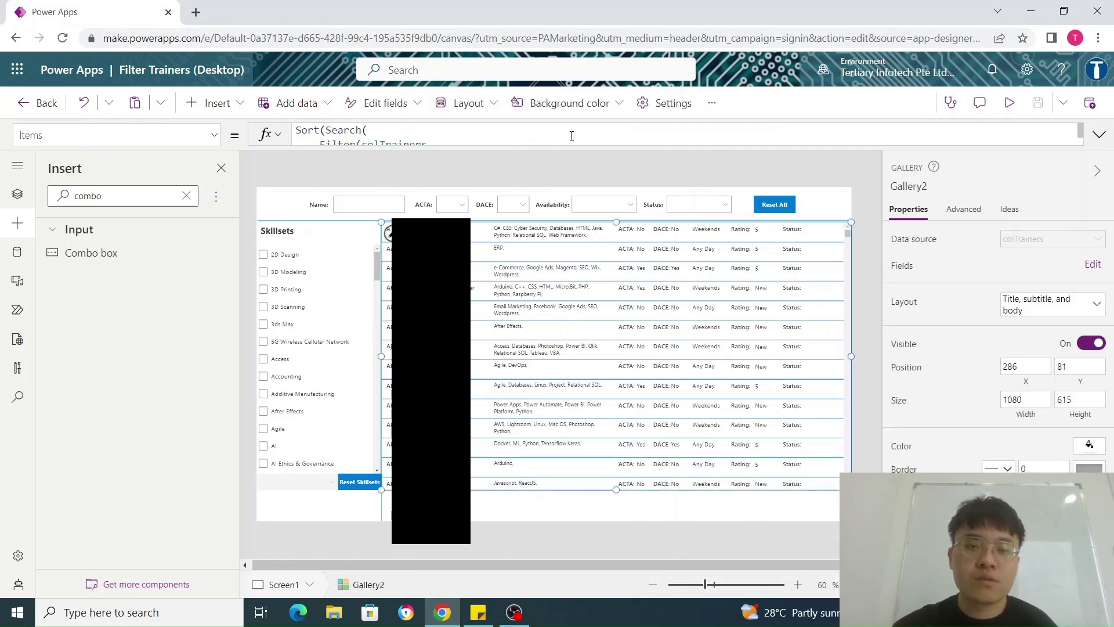
{"action": "left_click", "coordinate": [559, 141]}
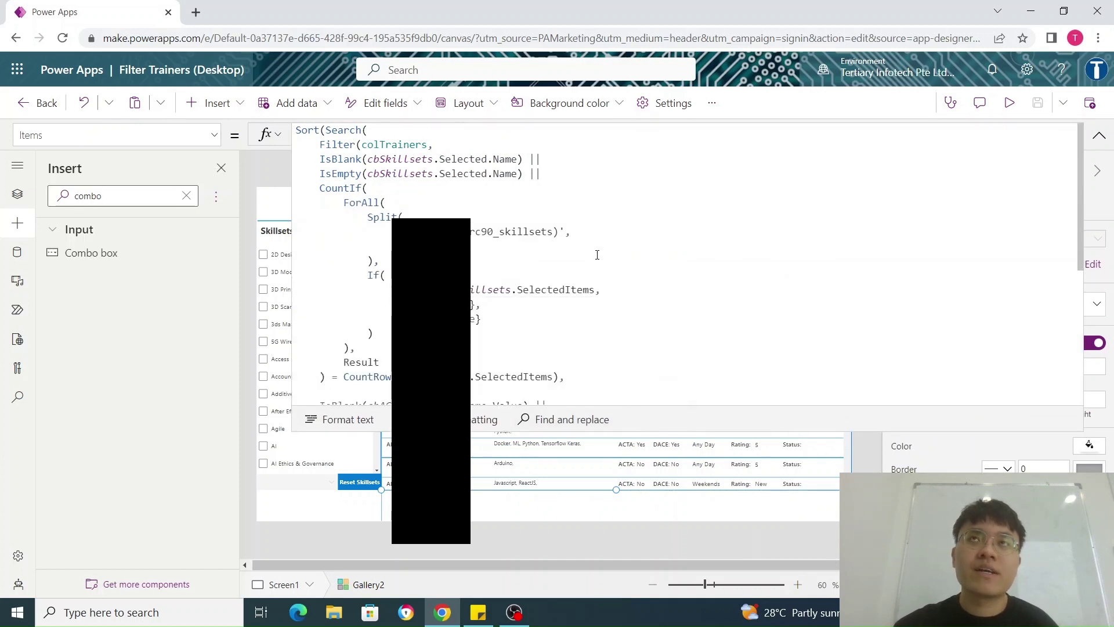
{"action": "scroll", "coordinate": [603, 261], "scroll_direction": "down", "scroll_amount": 3}
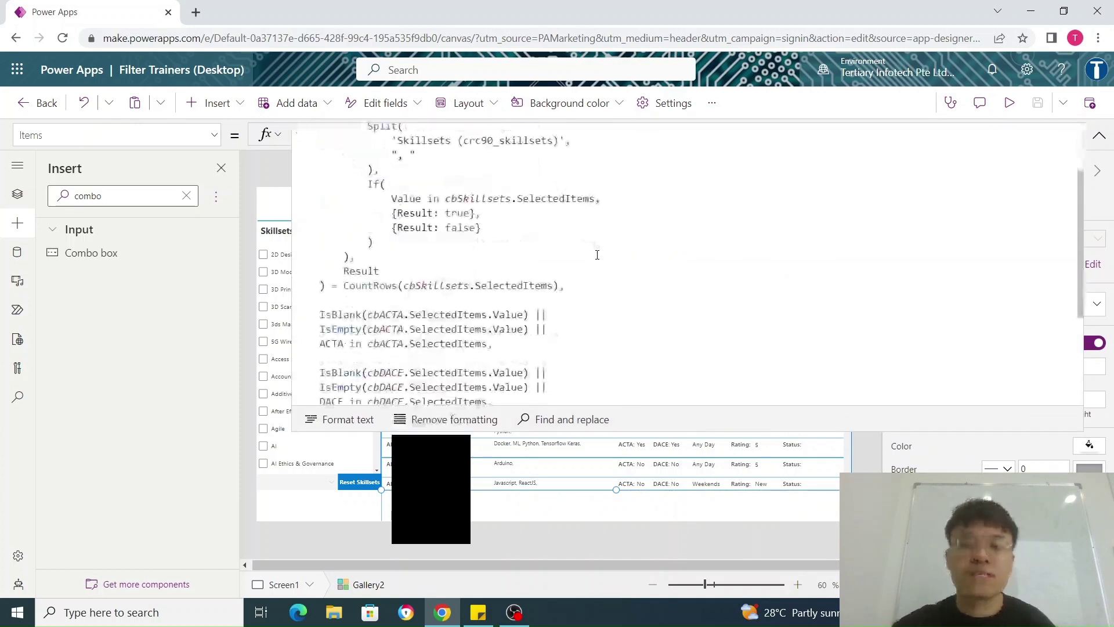
{"action": "scroll", "coordinate": [487, 236], "scroll_direction": "up", "scroll_amount": 1}
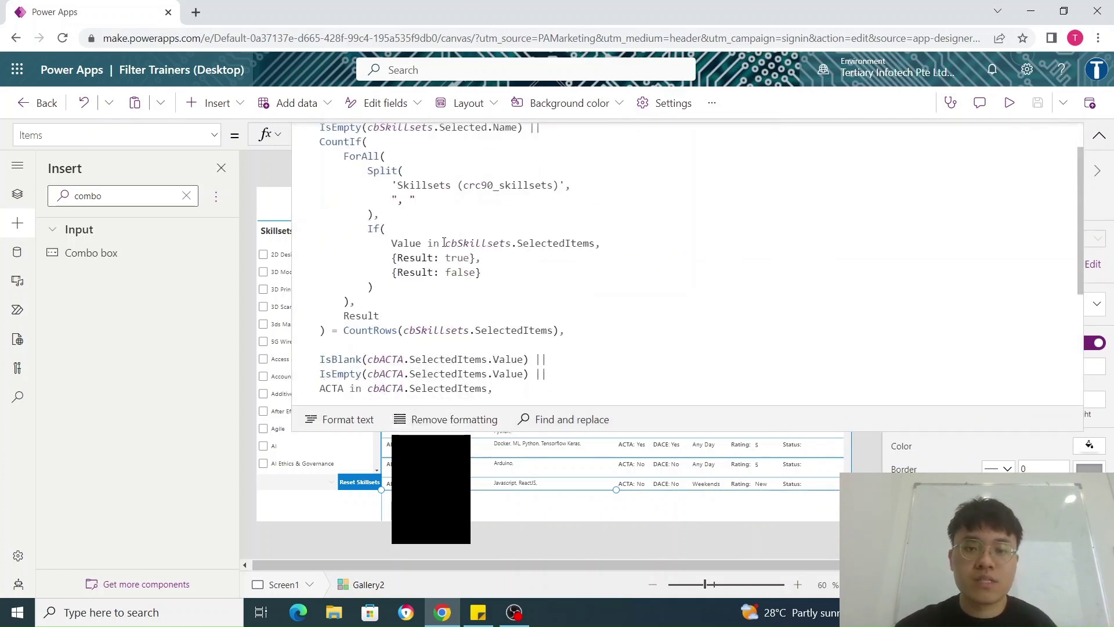
{"action": "scroll", "coordinate": [444, 242], "scroll_direction": "down", "scroll_amount": 3}
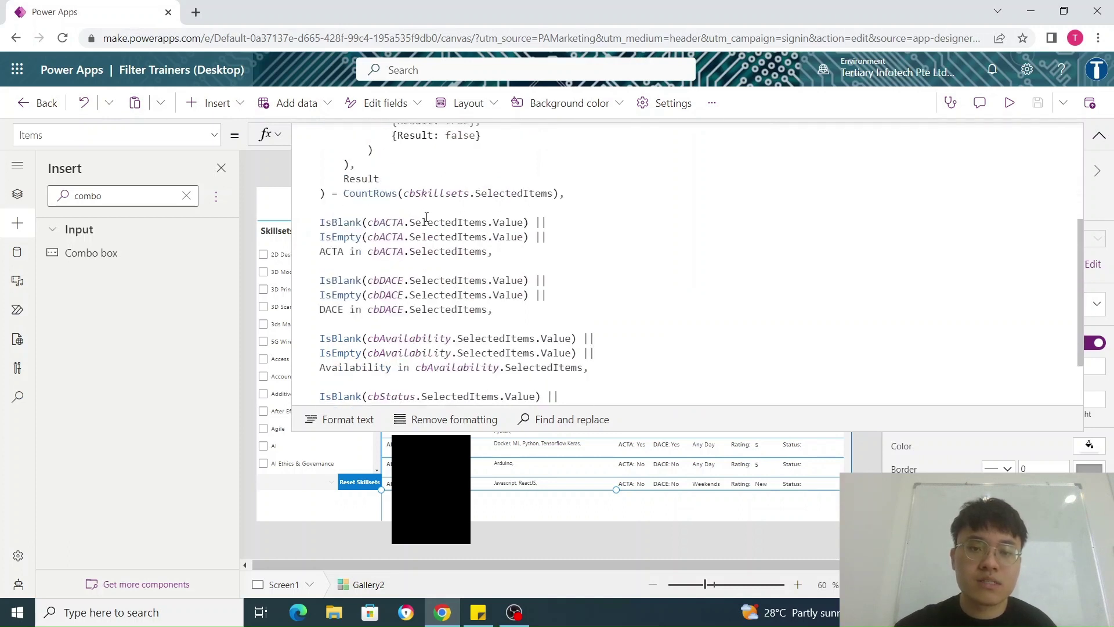
- Compare cbACTA.SelectedItems.Value in the IsBlank test with cbACTA.SelectedItems in the ACTA membership condition
{"action": "left_click_drag", "start_coordinate": [409, 223], "coordinate": [523, 224]}
{"action": "left_click", "coordinate": [421, 270]}
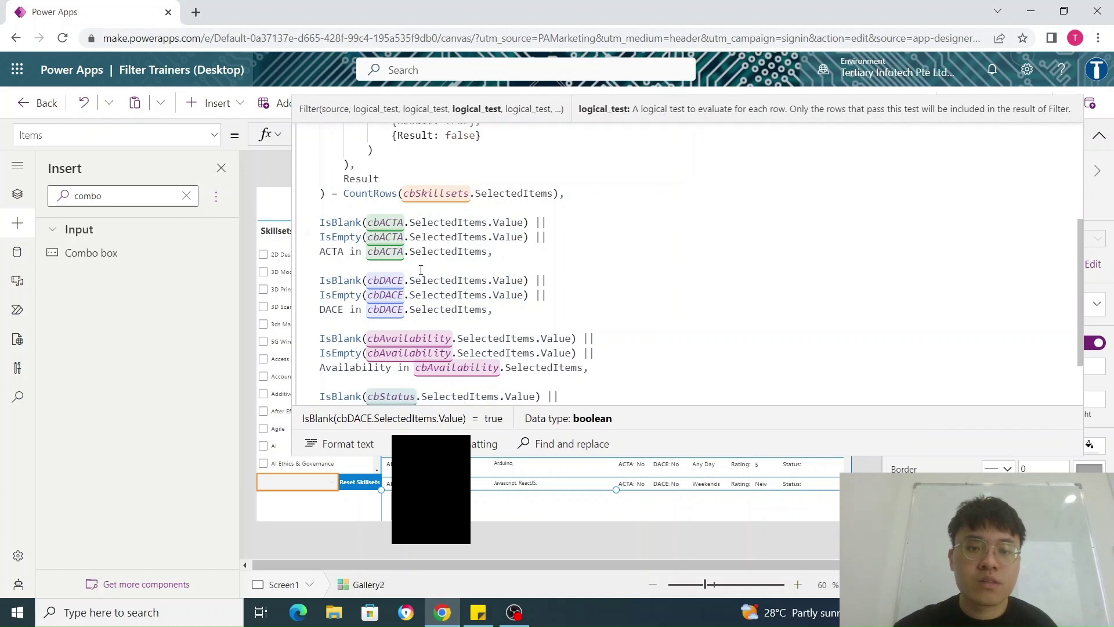
{"action": "left_click_drag", "start_coordinate": [409, 251], "coordinate": [485, 252]}
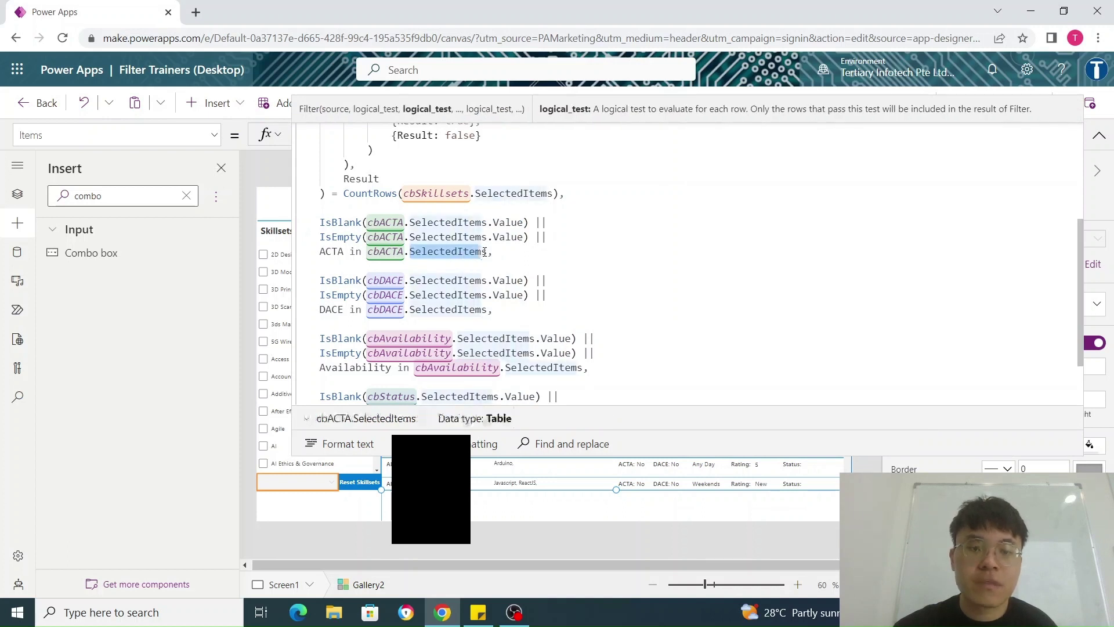
{"action": "left_click", "coordinate": [383, 251]}
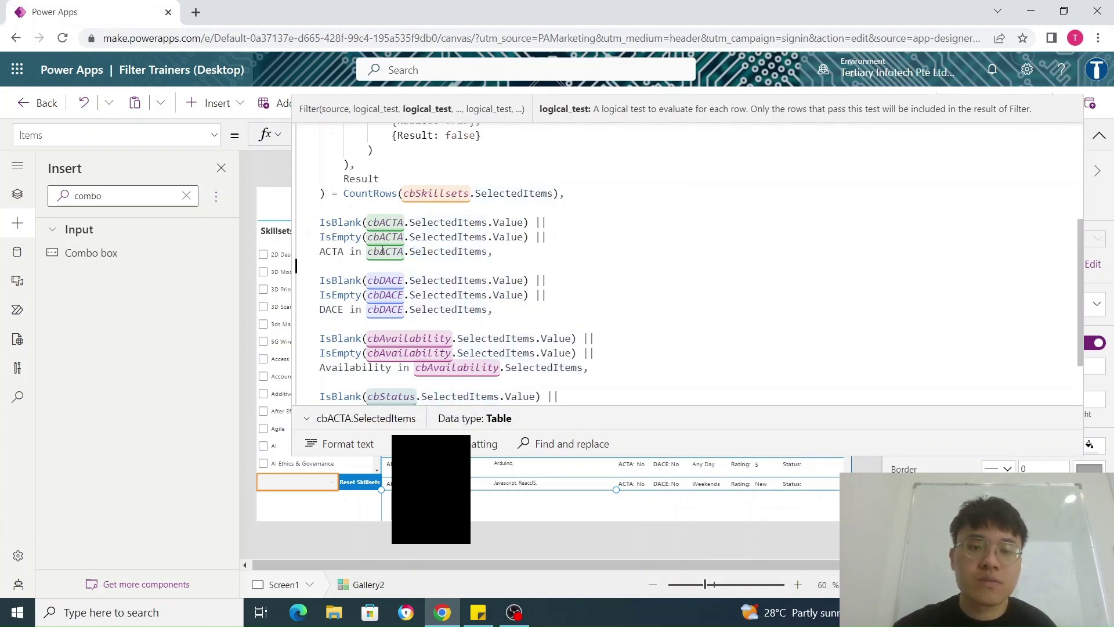
{"action": "left_click", "coordinate": [374, 222]}
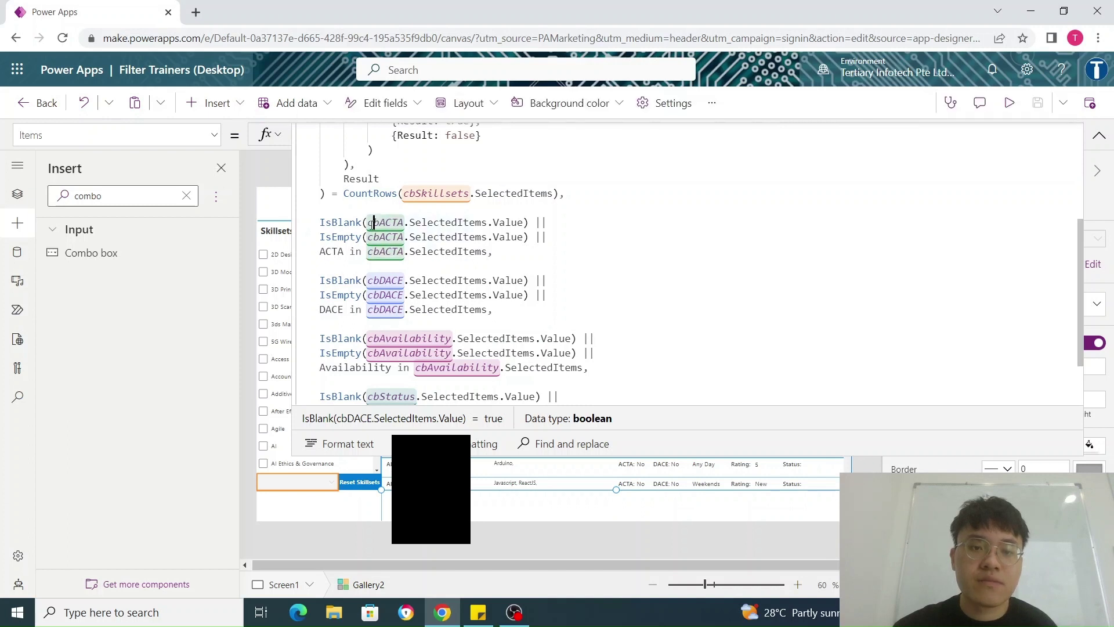
{"action": "left_click_drag", "start_coordinate": [368, 222], "coordinate": [524, 226]}
- Review the gallery formula's filter conditions for skillsets, ACTA, DACE, Availability and Status
{"action": "scroll", "coordinate": [394, 230], "scroll_direction": "down", "scroll_amount": 1}
{"action": "scroll", "coordinate": [394, 230], "scroll_direction": "up", "scroll_amount": 1}
{"action": "scroll", "coordinate": [394, 230], "scroll_direction": "down", "scroll_amount": 1}
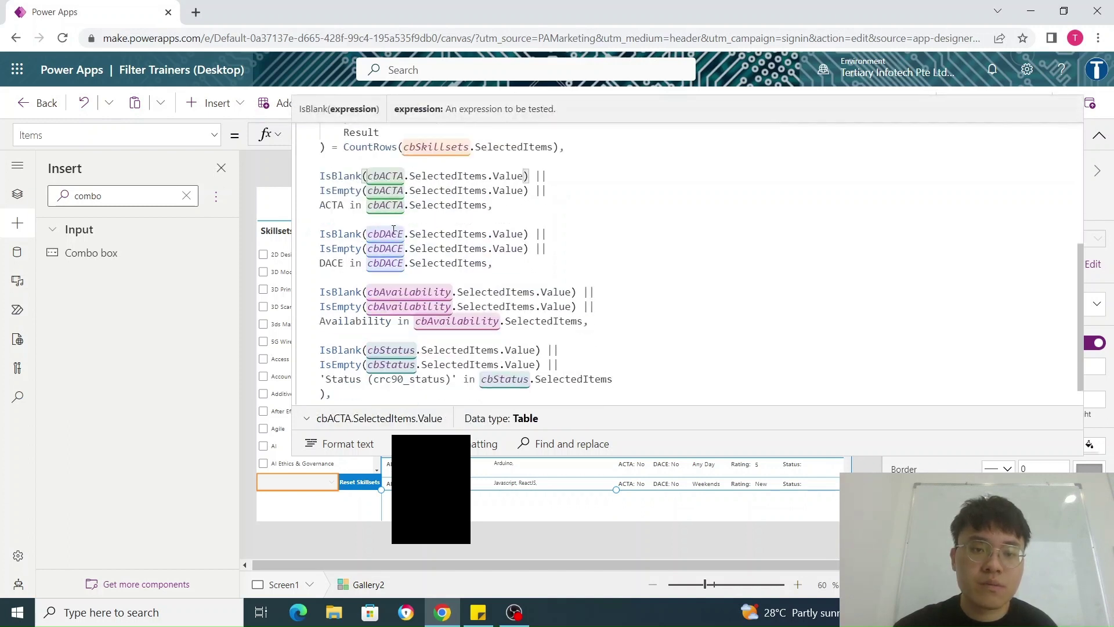
{"action": "scroll", "coordinate": [393, 231], "scroll_direction": "down", "scroll_amount": 1}
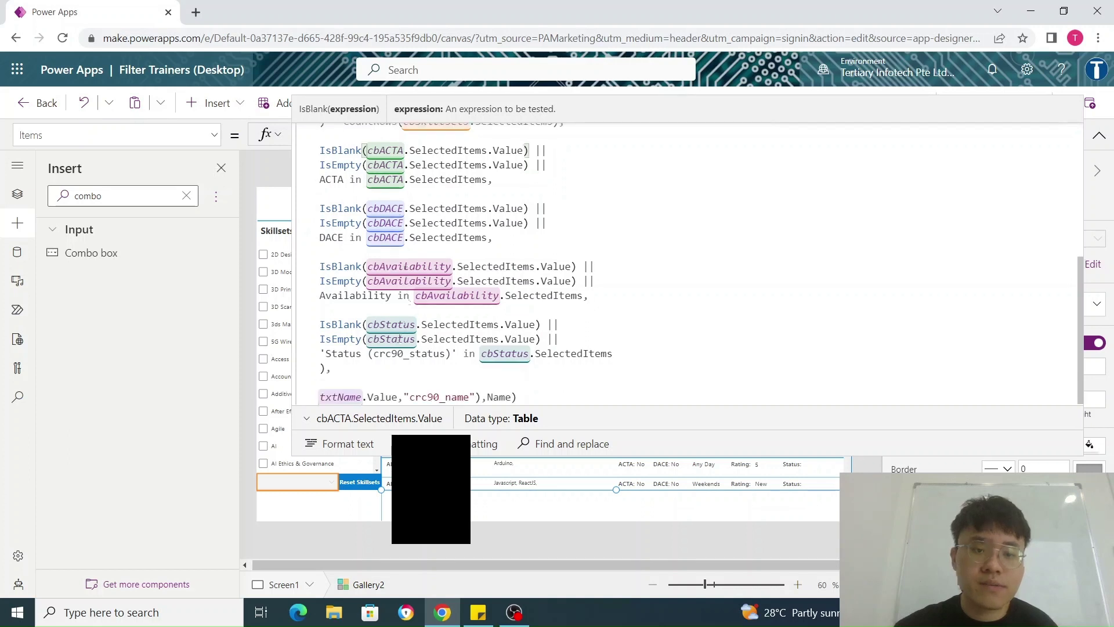
{"action": "scroll", "coordinate": [430, 307], "scroll_direction": "up", "scroll_amount": 2}
{"action": "scroll", "coordinate": [429, 291], "scroll_direction": "up", "scroll_amount": 3}
{"action": "scroll", "coordinate": [429, 291], "scroll_direction": "up", "scroll_amount": 3}
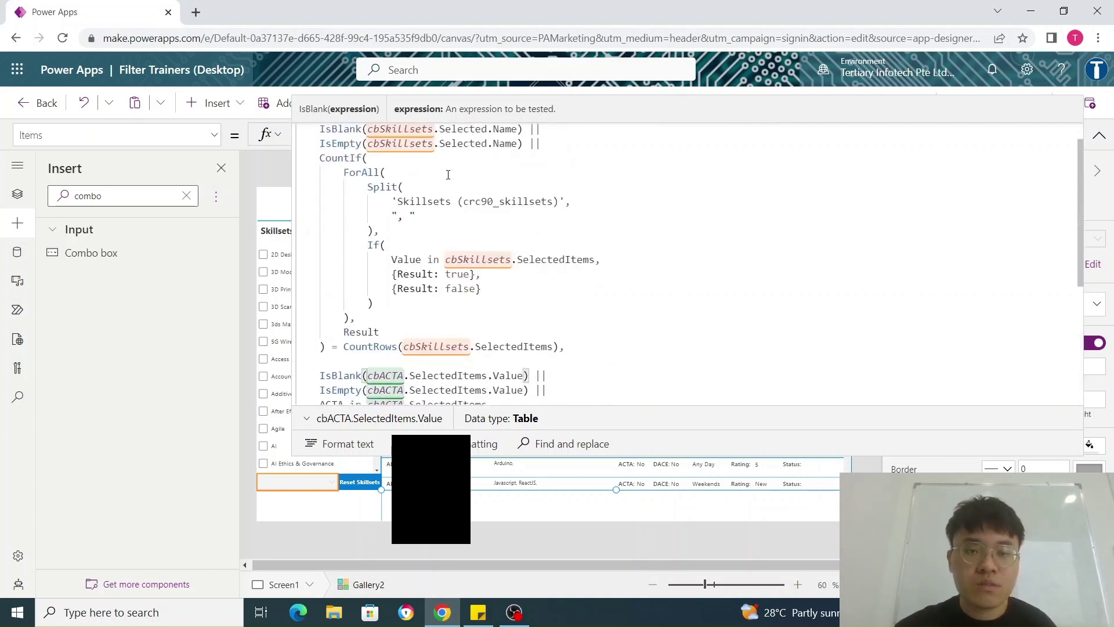
{"action": "scroll", "coordinate": [444, 201], "scroll_direction": "up", "scroll_amount": 1}
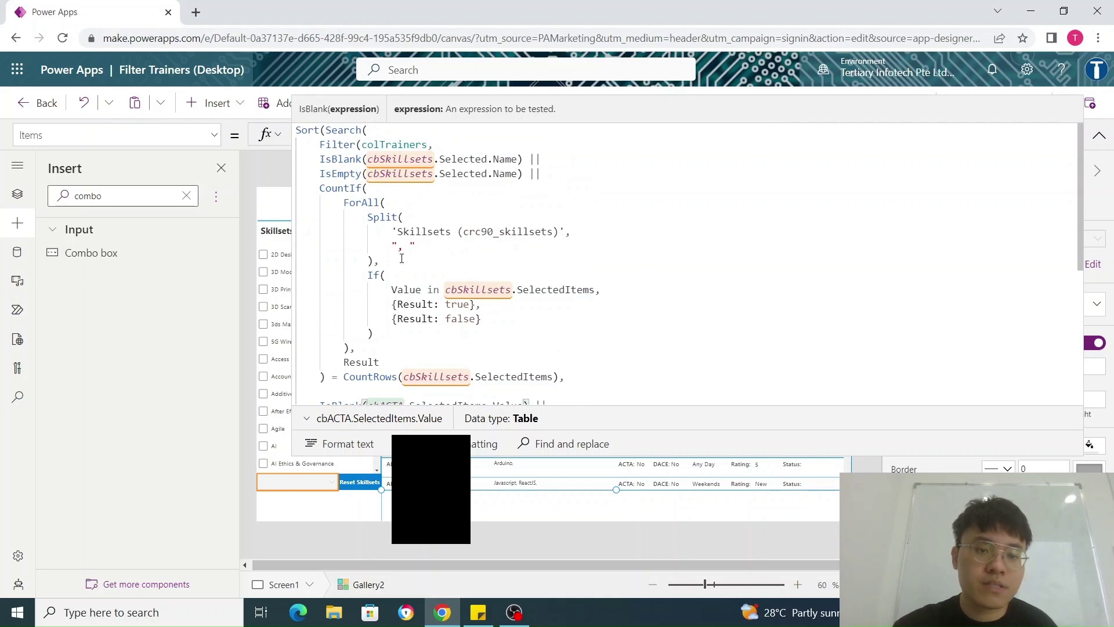
{"action": "scroll", "coordinate": [521, 256], "scroll_direction": "down", "scroll_amount": 8}
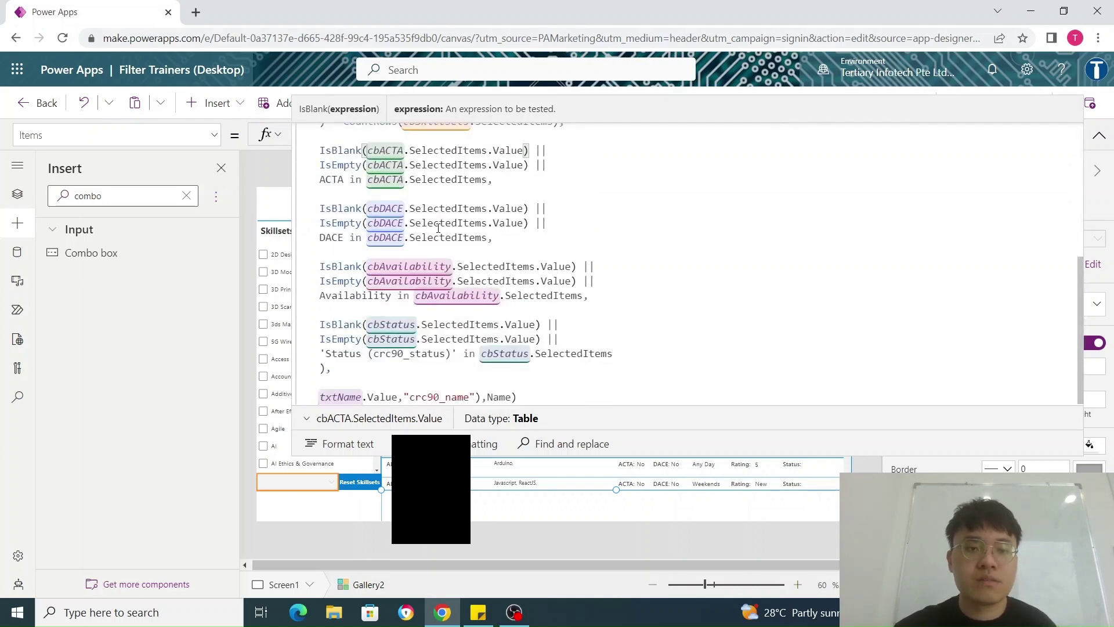
{"action": "scroll", "coordinate": [438, 228], "scroll_direction": "up", "scroll_amount": 1}
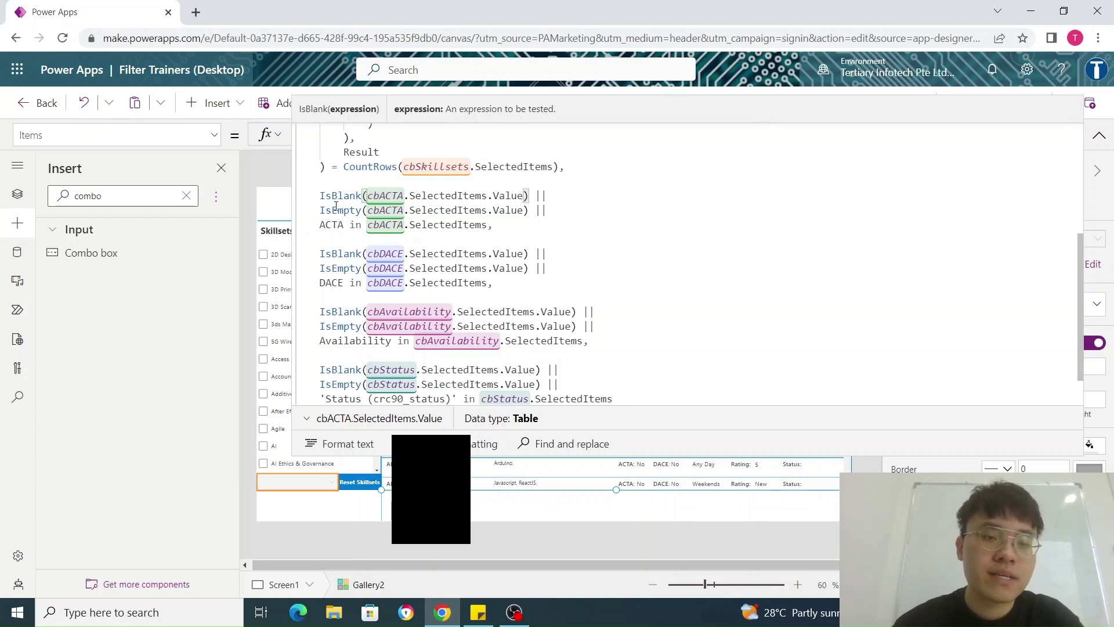
- Examine the IsBlank and IsEmpty tests on cbACTA.SelectedItems.Value and the || operator joining them
{"action": "left_click", "coordinate": [334, 209]}
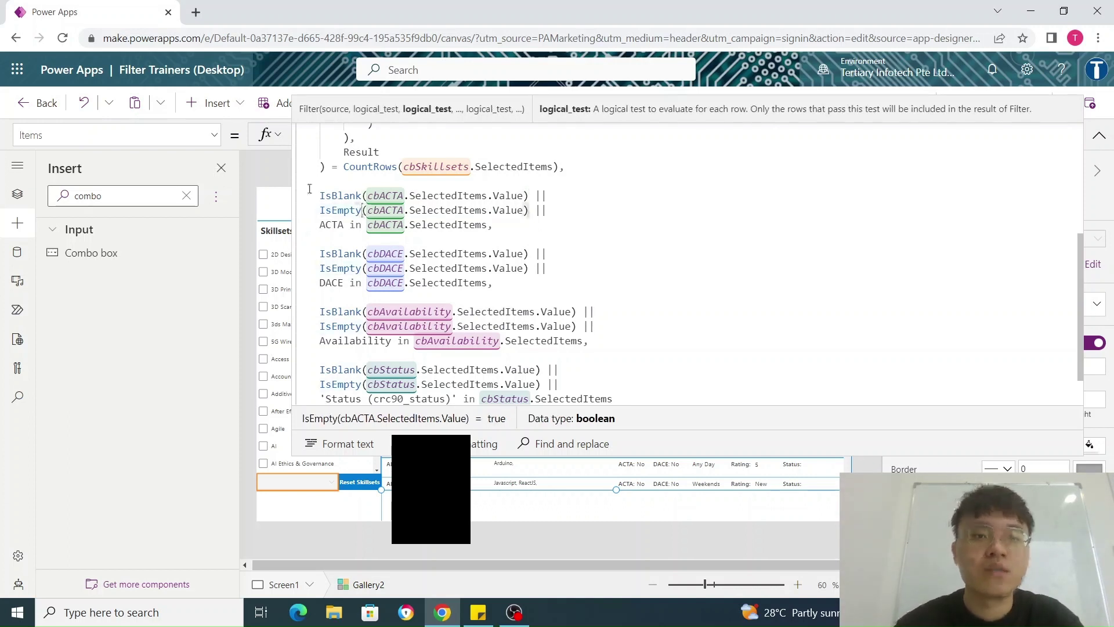
{"action": "left_click", "coordinate": [318, 195]}
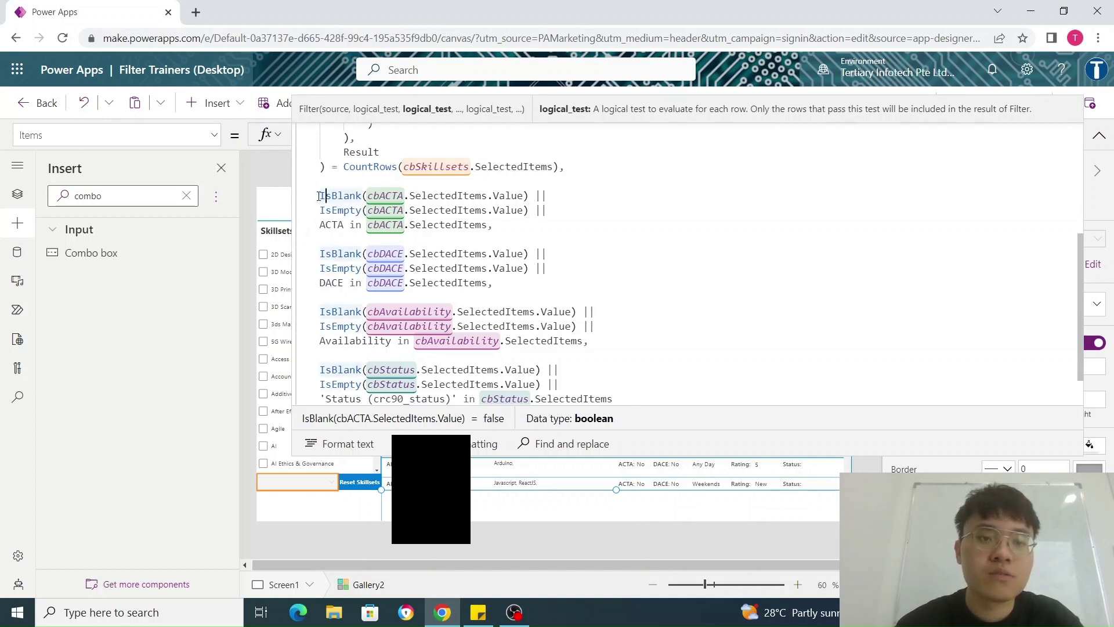
{"action": "key", "text": "End"}
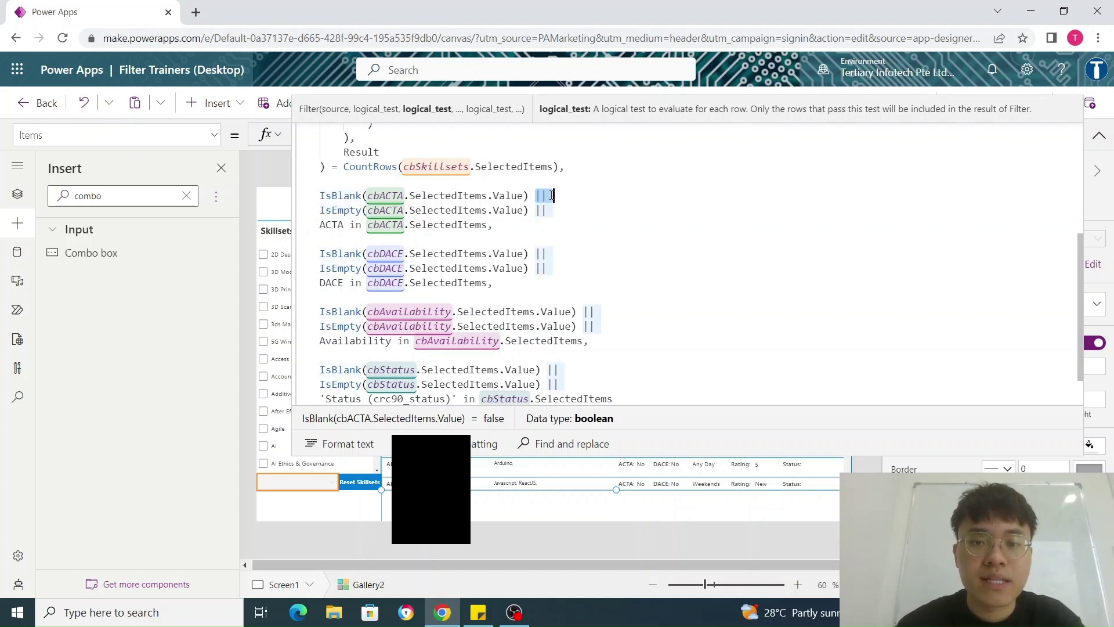
{"action": "left_click", "coordinate": [346, 209]}
{"action": "left_click", "coordinate": [424, 210]}
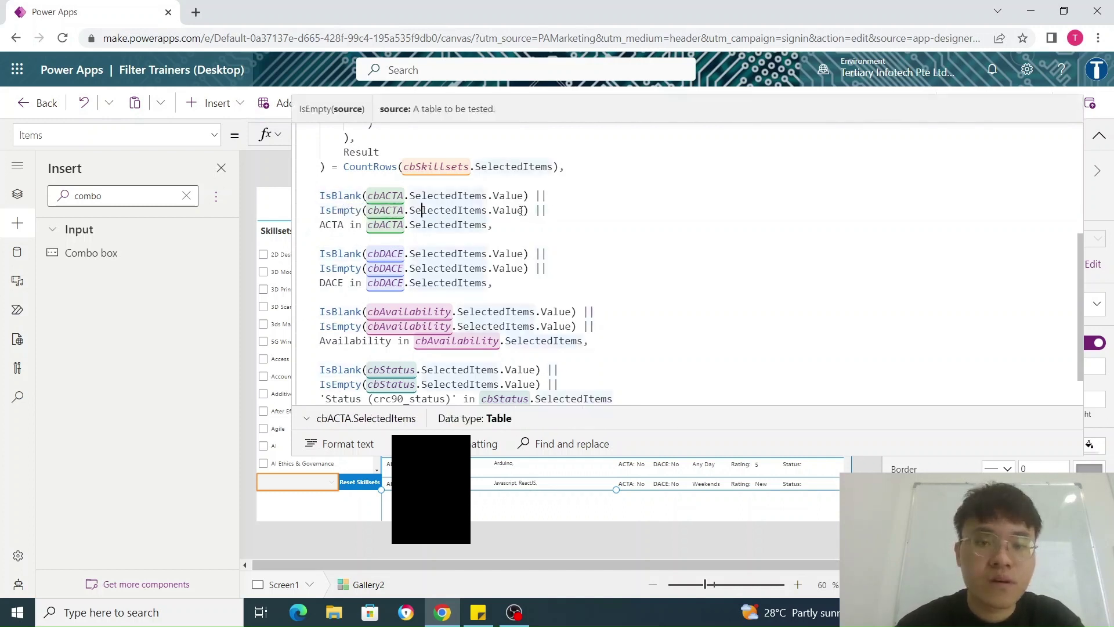
- Examine the "ACTA in cbACTA.SelectedItems" condition, comparing the ACTA column with the combo box's selected items
{"action": "left_click", "coordinate": [380, 225]}
{"action": "left_click", "coordinate": [369, 226]}
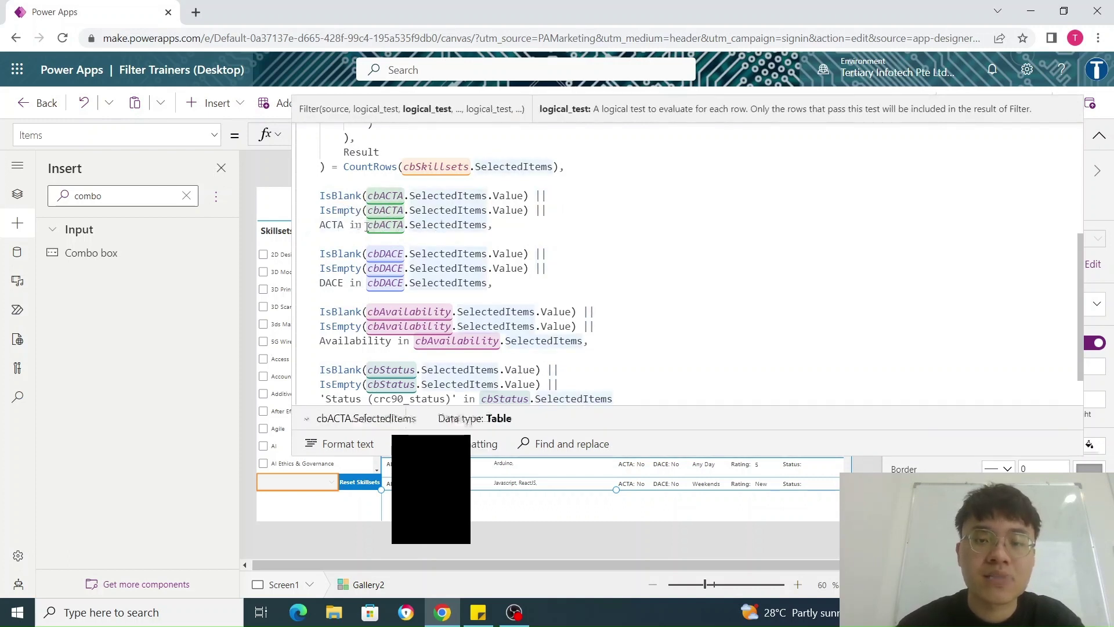
{"action": "left_click_drag", "start_coordinate": [372, 226], "coordinate": [477, 226]}
{"action": "left_click", "coordinate": [470, 226]}
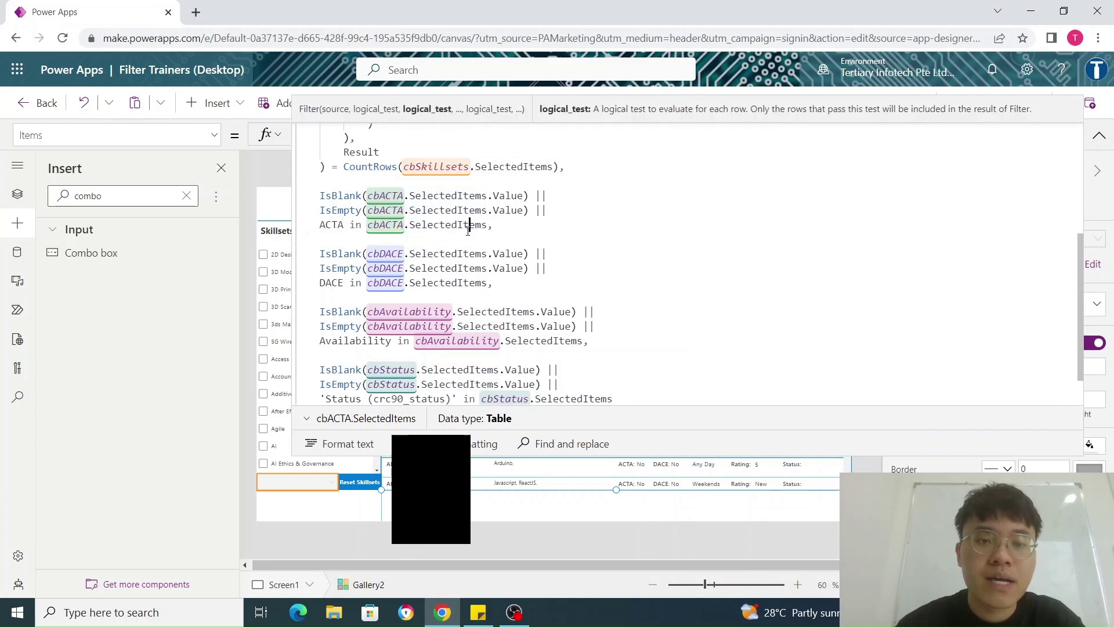
{"action": "left_click", "coordinate": [339, 225]}
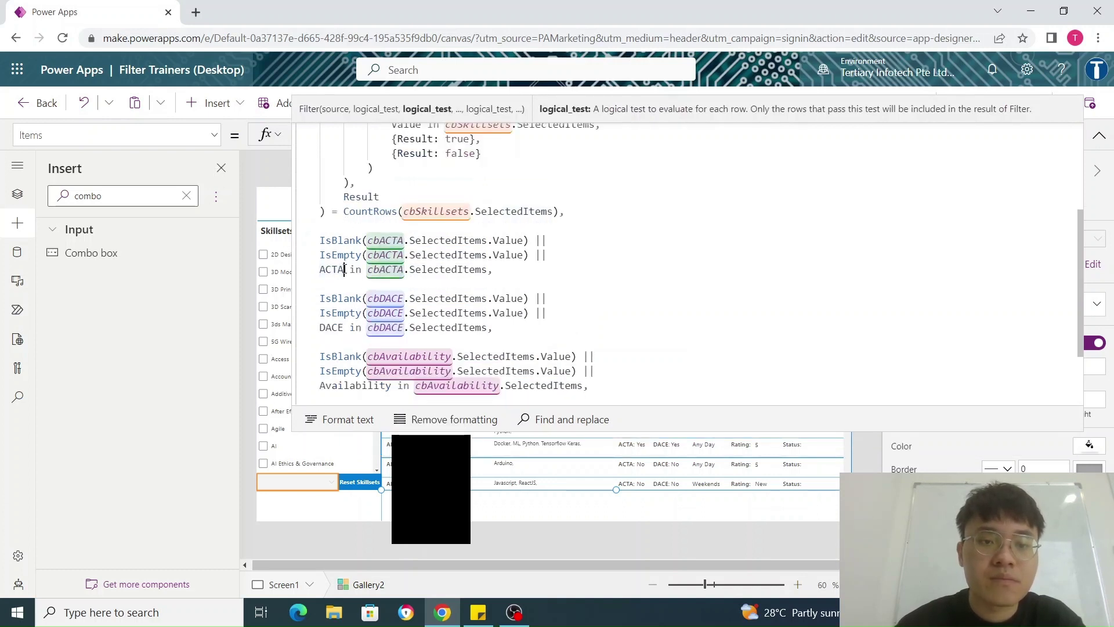
{"action": "left_click_drag", "start_coordinate": [345, 269], "coordinate": [321, 273]}
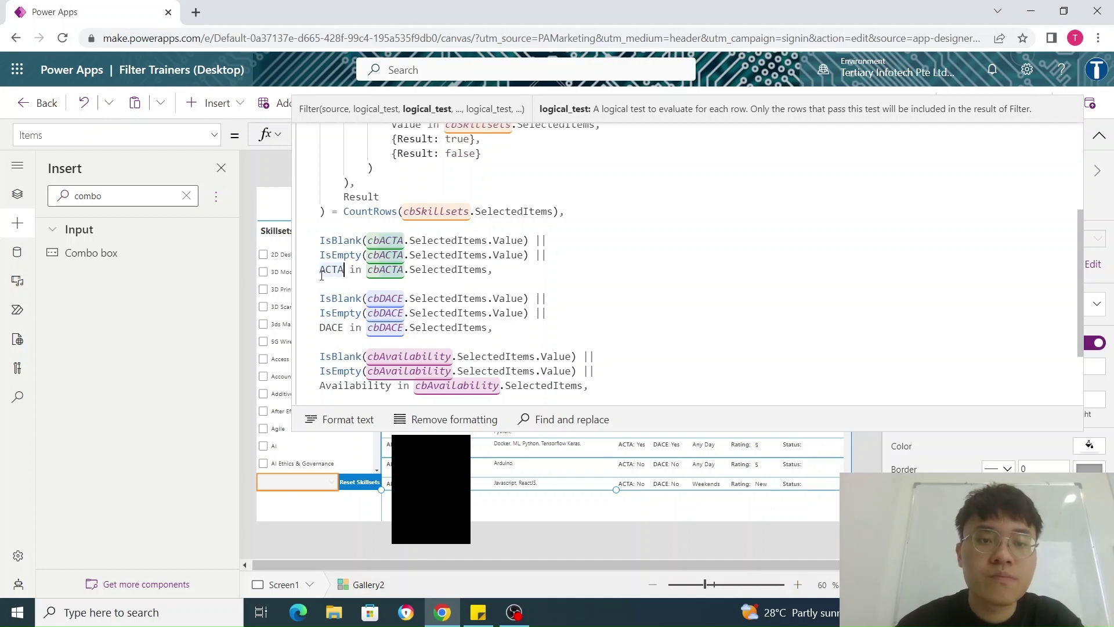
{"action": "left_click", "coordinate": [369, 271]}
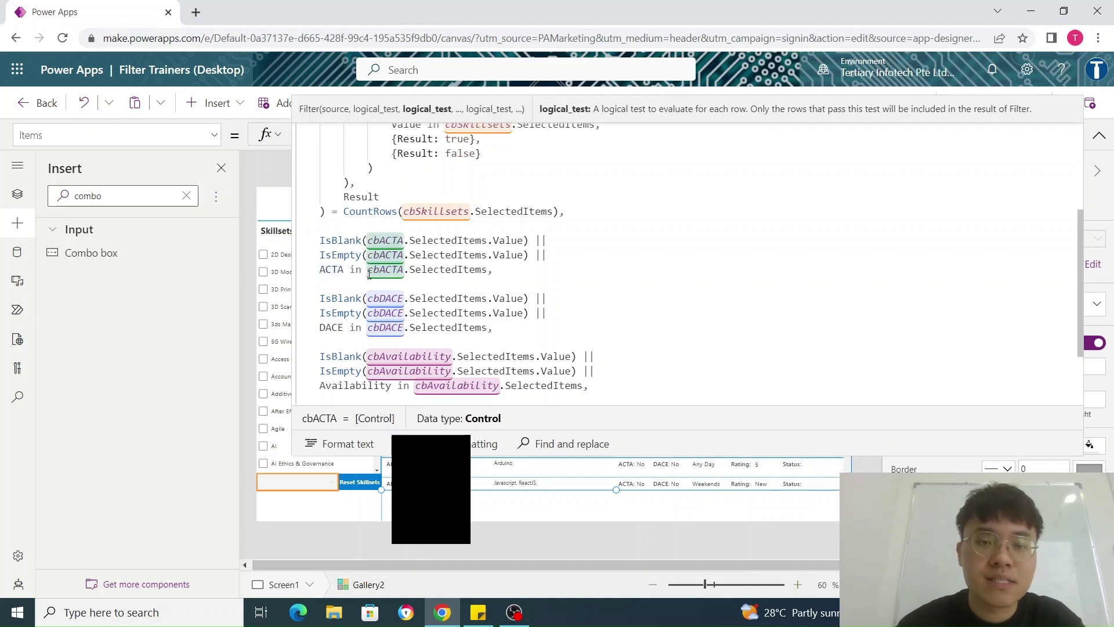
{"action": "left_click", "coordinate": [415, 272]}
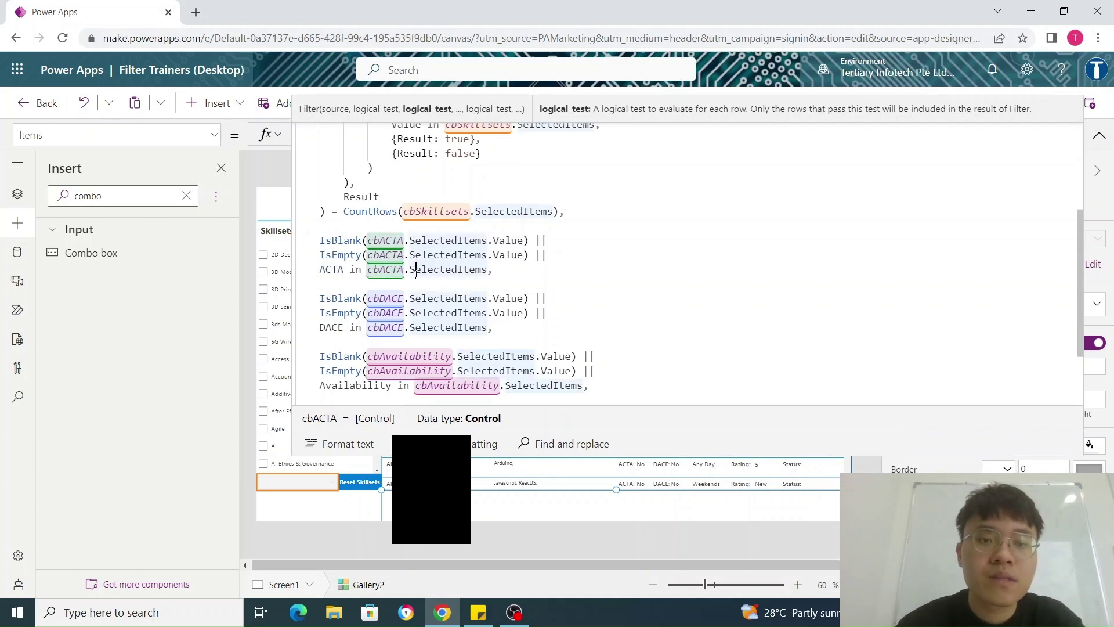
{"action": "left_click", "coordinate": [346, 271]}
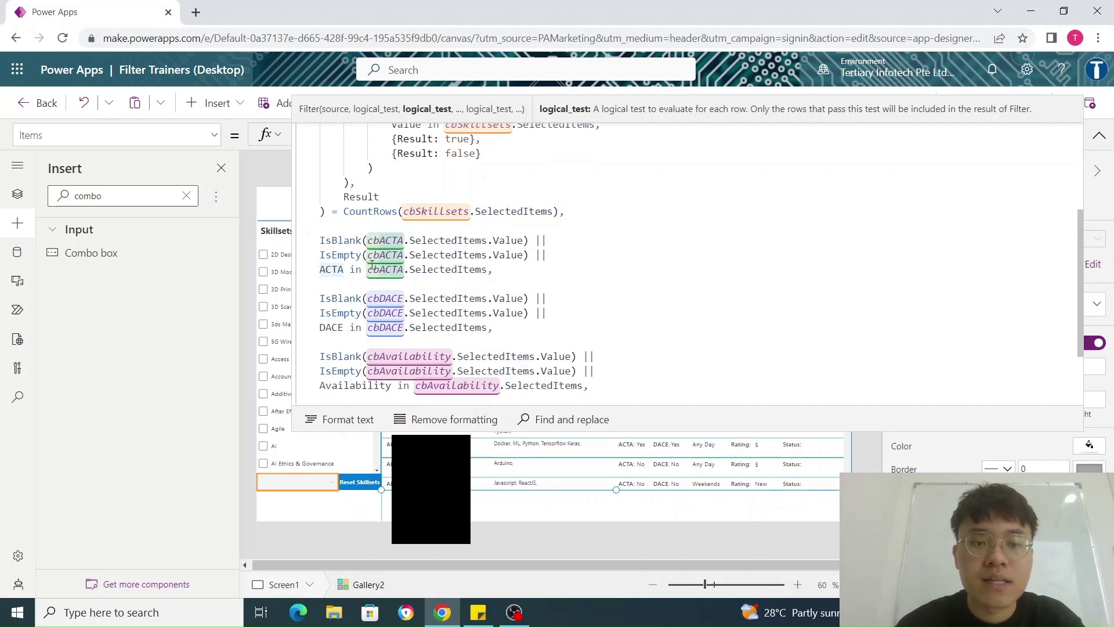
- Review the DACE, Availability and Status conditions alongside the skillsets block in the gallery formula, and shrink the formula area
{"action": "scroll", "coordinate": [371, 264], "scroll_direction": "down", "scroll_amount": 3}
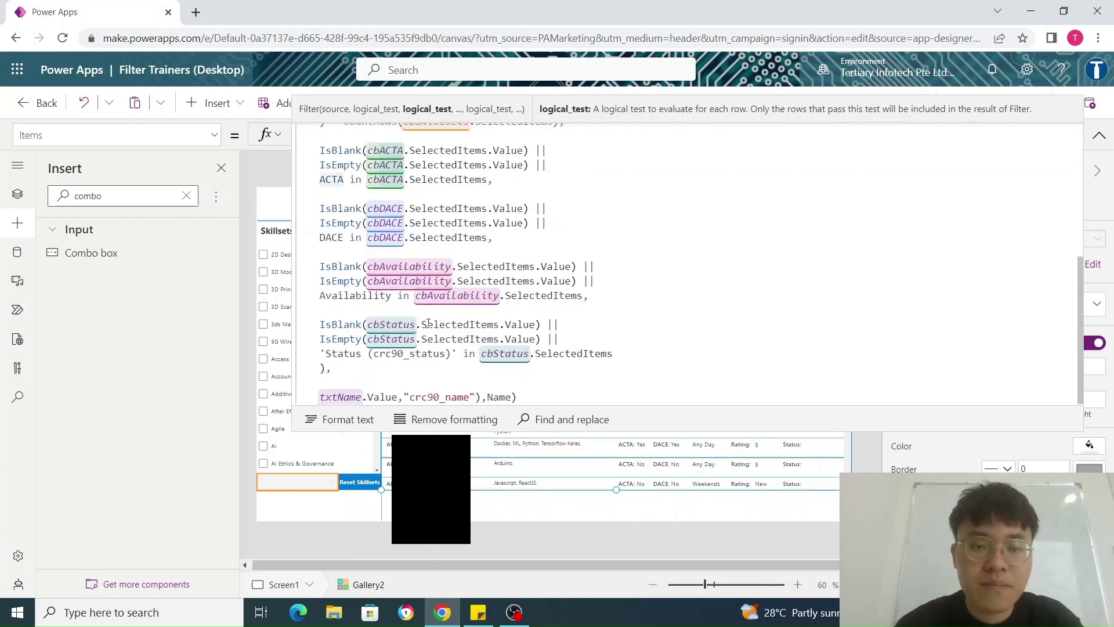
{"action": "scroll", "coordinate": [419, 333], "scroll_direction": "up", "scroll_amount": 3}
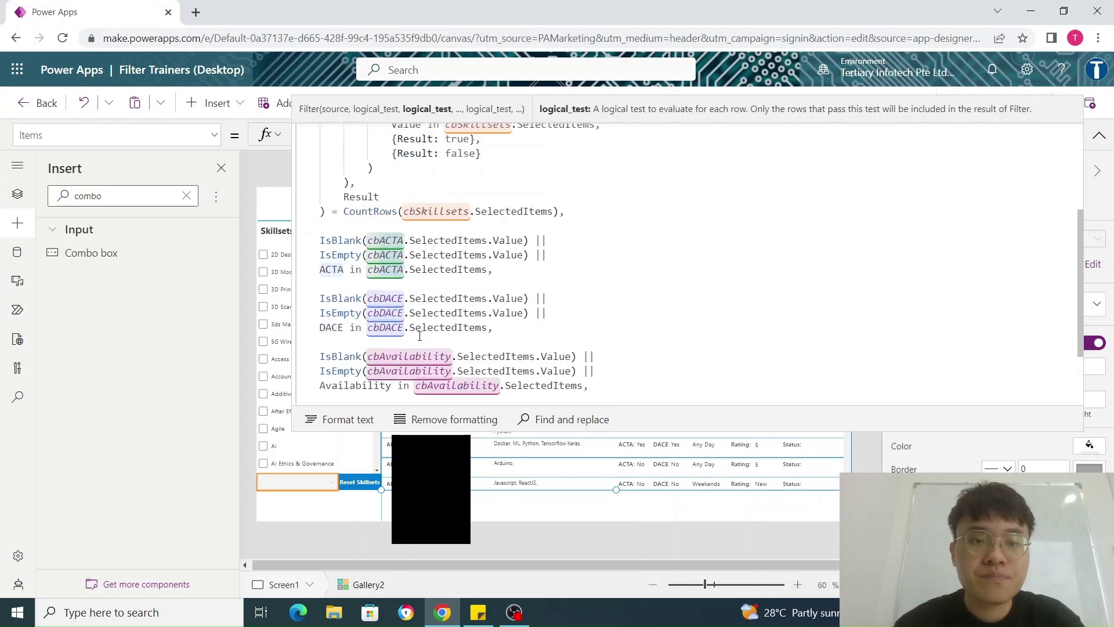
{"action": "scroll", "coordinate": [419, 336], "scroll_direction": "up", "scroll_amount": 3}
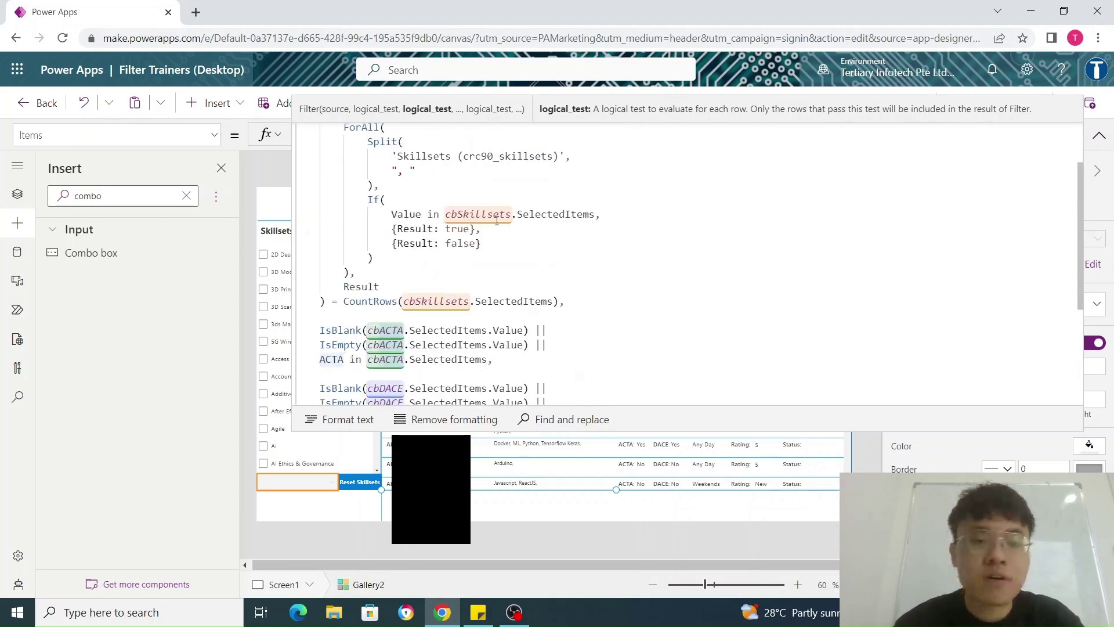
{"action": "scroll", "coordinate": [480, 237], "scroll_direction": "down", "scroll_amount": 3}
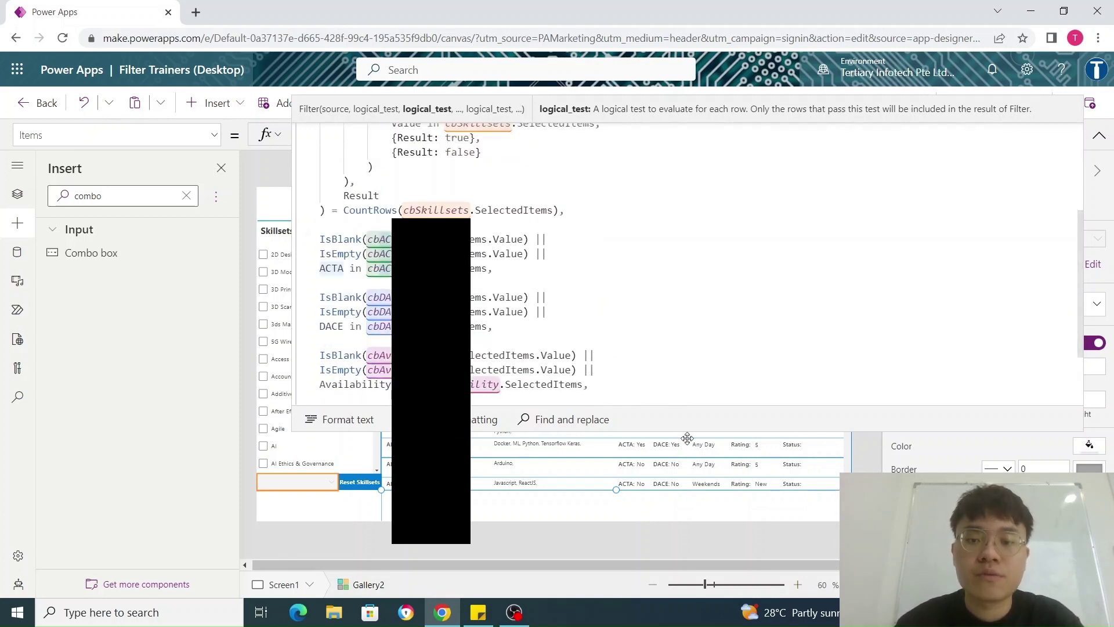
{"action": "left_click_drag", "start_coordinate": [691, 430], "coordinate": [701, 144]}
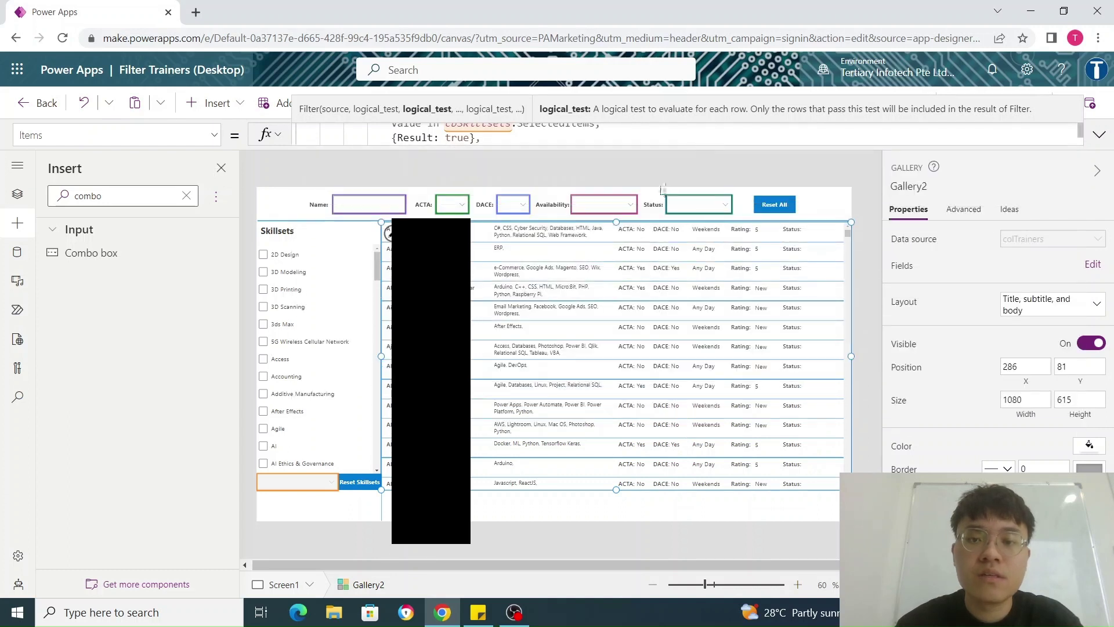
- Inspect the Items formula of the ACTA combo box, Choices('Singapore Trainers'.ACTA)
{"action": "left_click", "coordinate": [444, 214]}
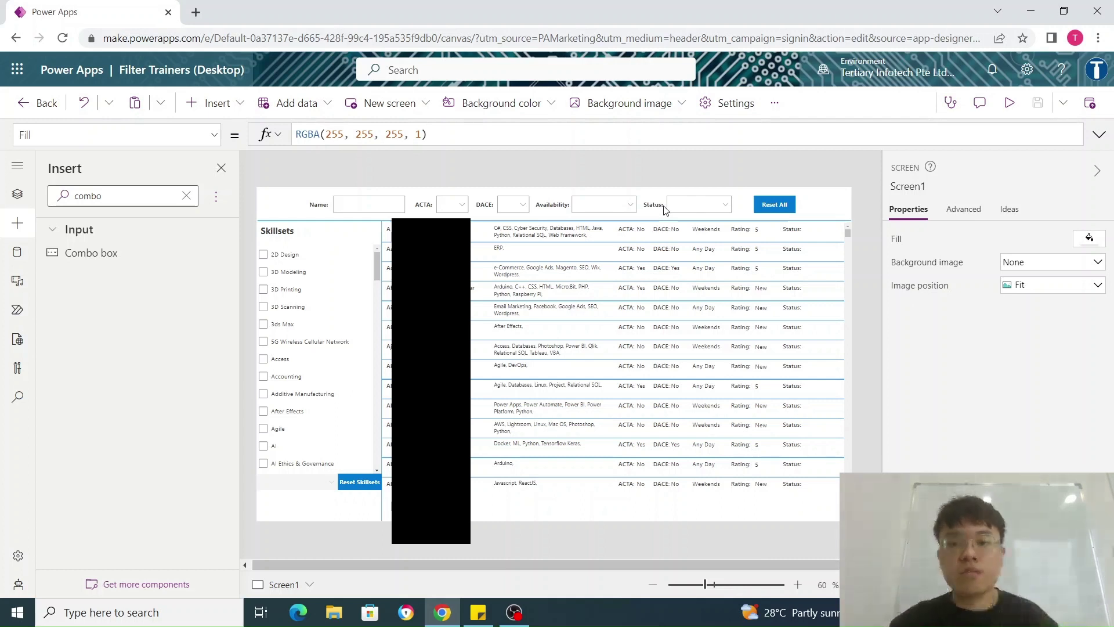
{"action": "left_click", "coordinate": [462, 208]}
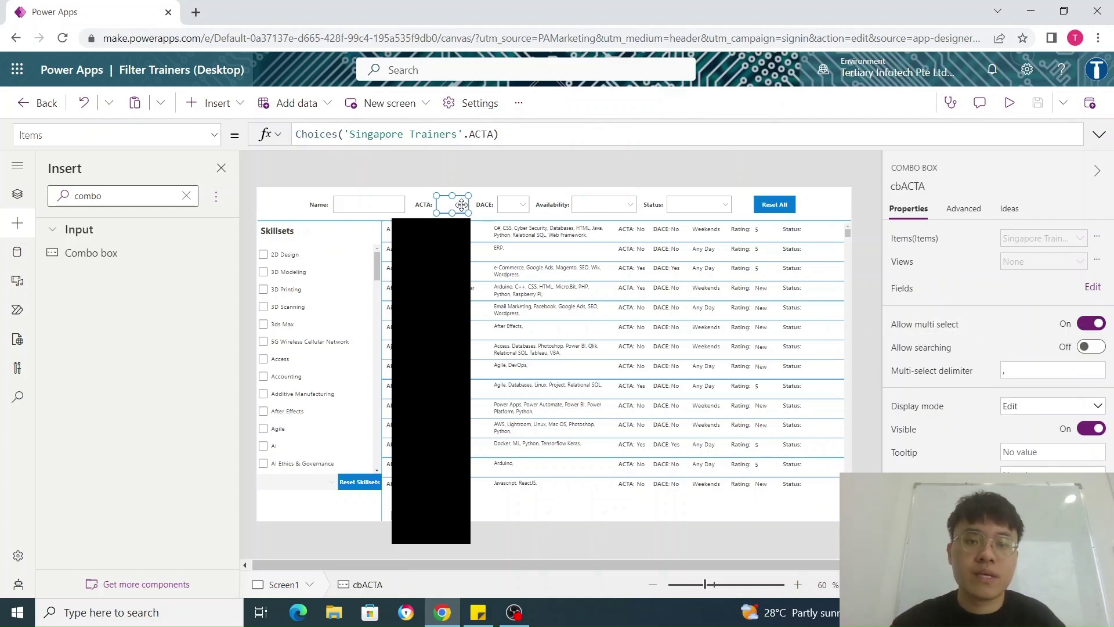
{"action": "key", "text": "alt"}
{"action": "left_click", "coordinate": [467, 205]}
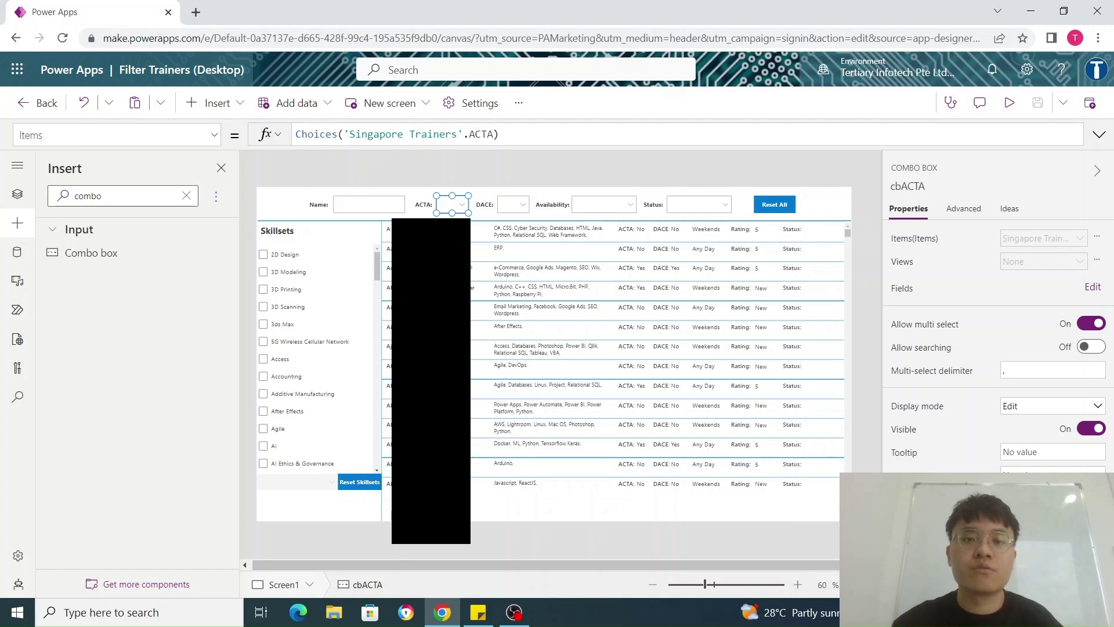
- Revisit the trainers gallery's Items formula to review its ACTA, DACE, Availability and Status conditions, and shrink the formula area
{"action": "left_click", "coordinate": [471, 268]}
{"action": "left_click", "coordinate": [522, 144]}
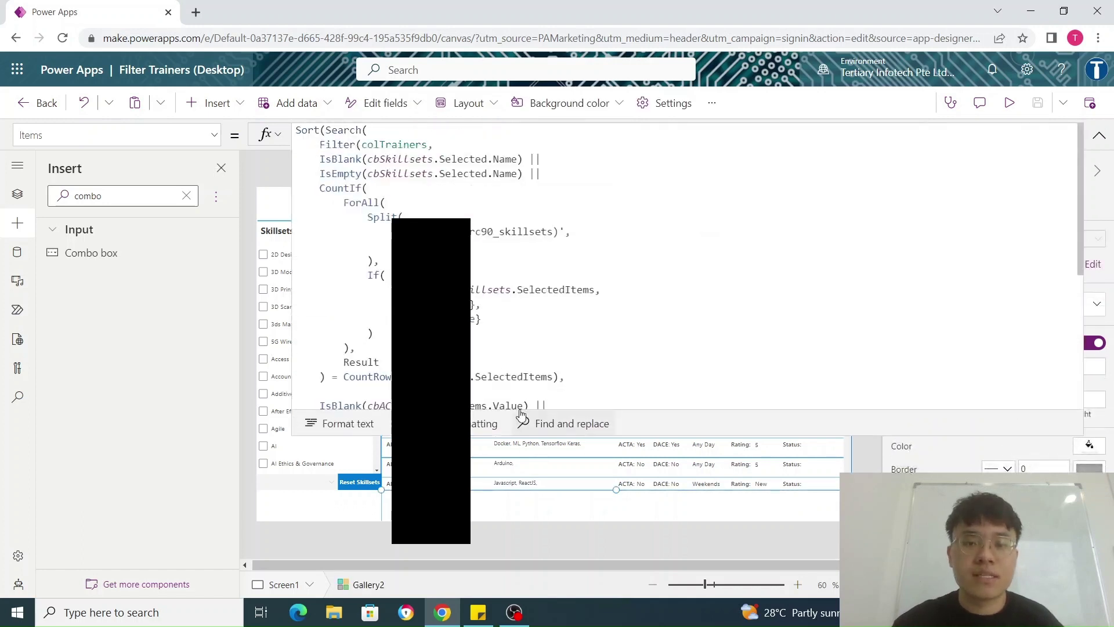
{"action": "scroll", "coordinate": [500, 328], "scroll_direction": "down", "scroll_amount": 3}
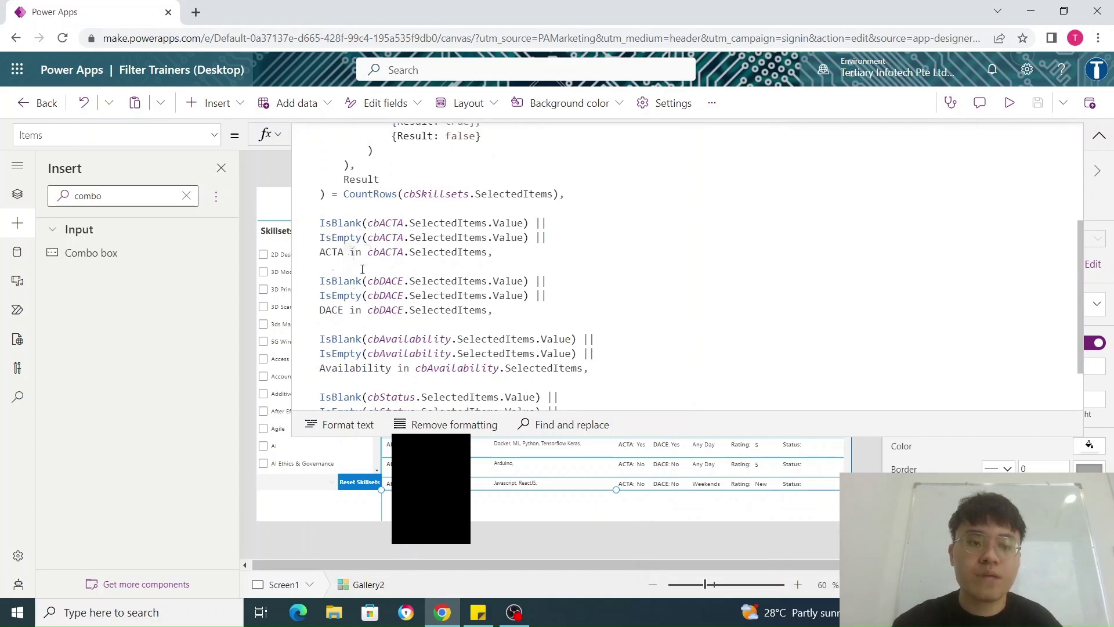
{"action": "scroll", "coordinate": [391, 265], "scroll_direction": "down", "scroll_amount": 3}
{"action": "scroll", "coordinate": [522, 348], "scroll_direction": "up", "scroll_amount": 2}
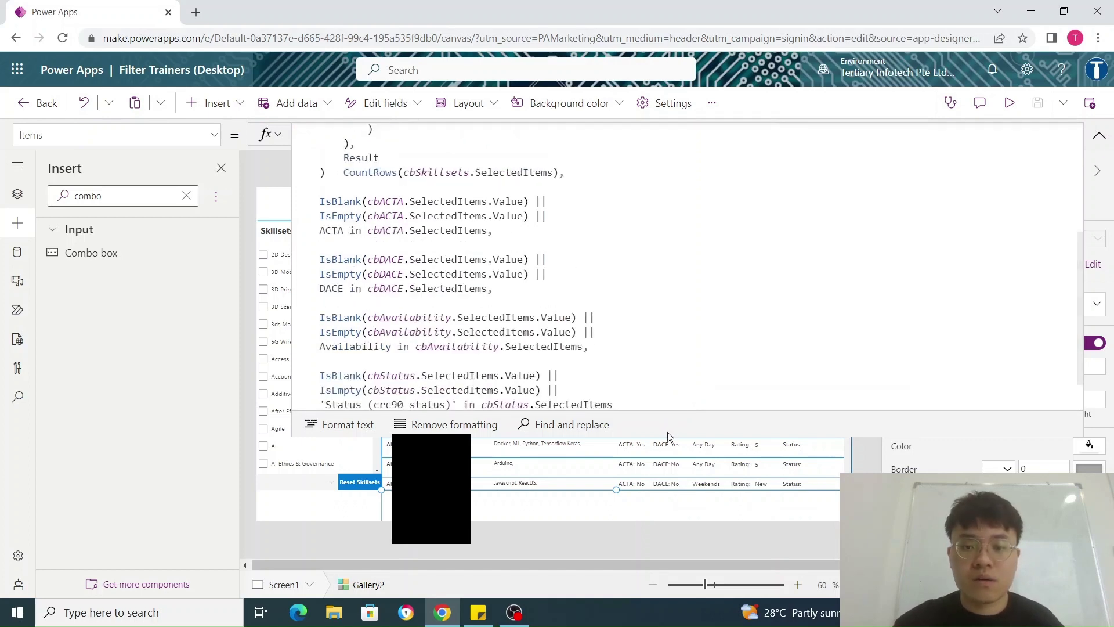
{"action": "left_click_drag", "start_coordinate": [664, 429], "coordinate": [655, 117]}
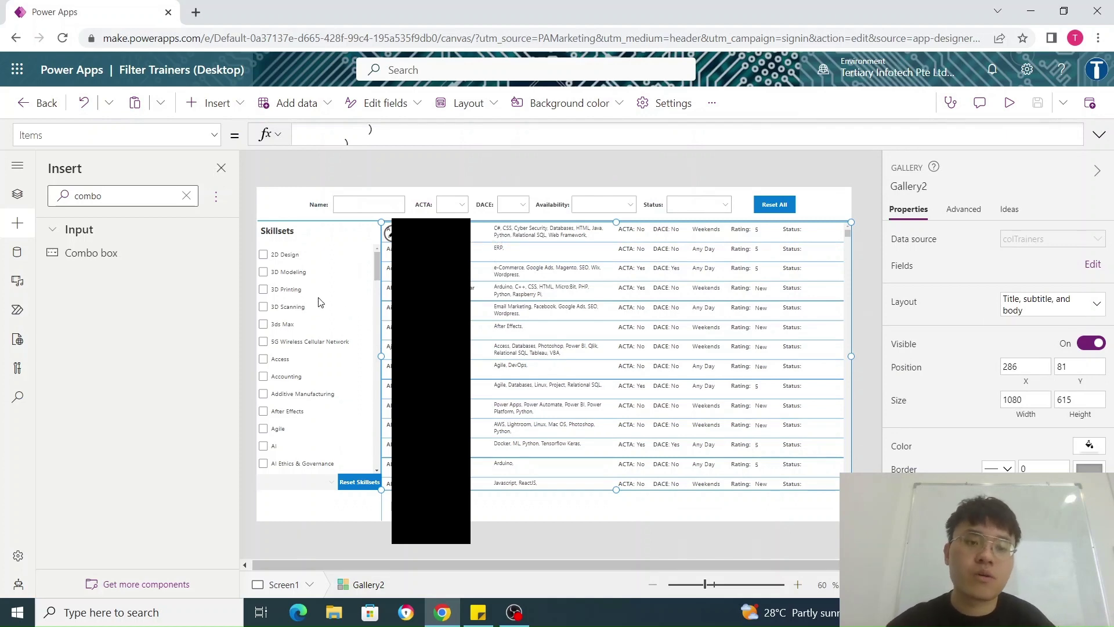
- Enlarge the gallery's Items formula and compare the cbSkillsets condition with the ACTA condition
{"action": "left_click", "coordinate": [1099, 135]}
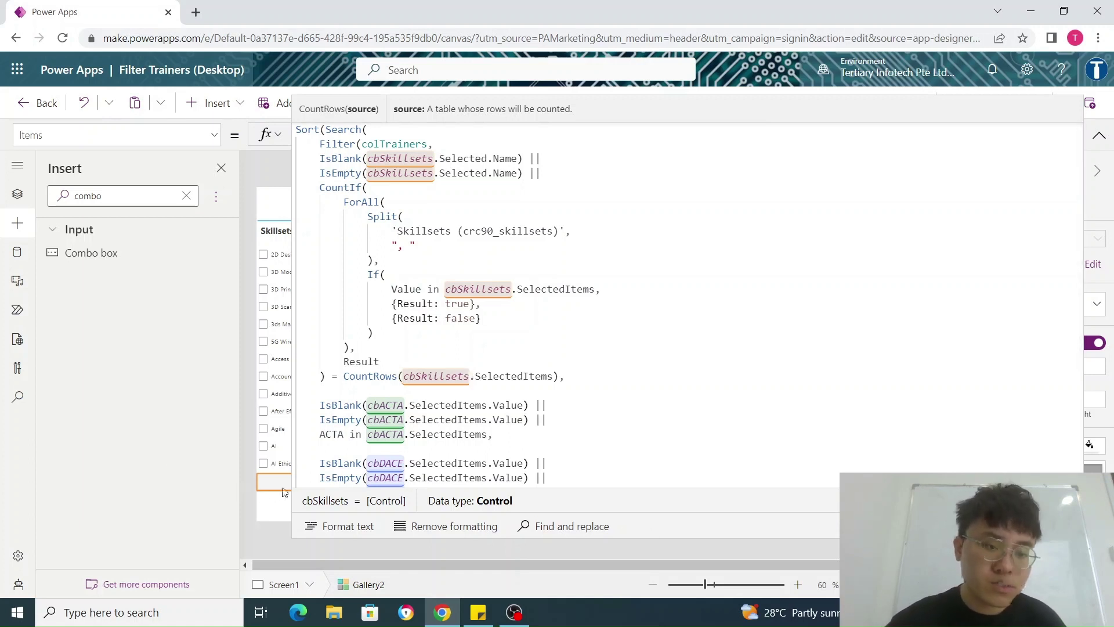
{"action": "left_click_drag", "start_coordinate": [744, 535], "coordinate": [767, 593]}
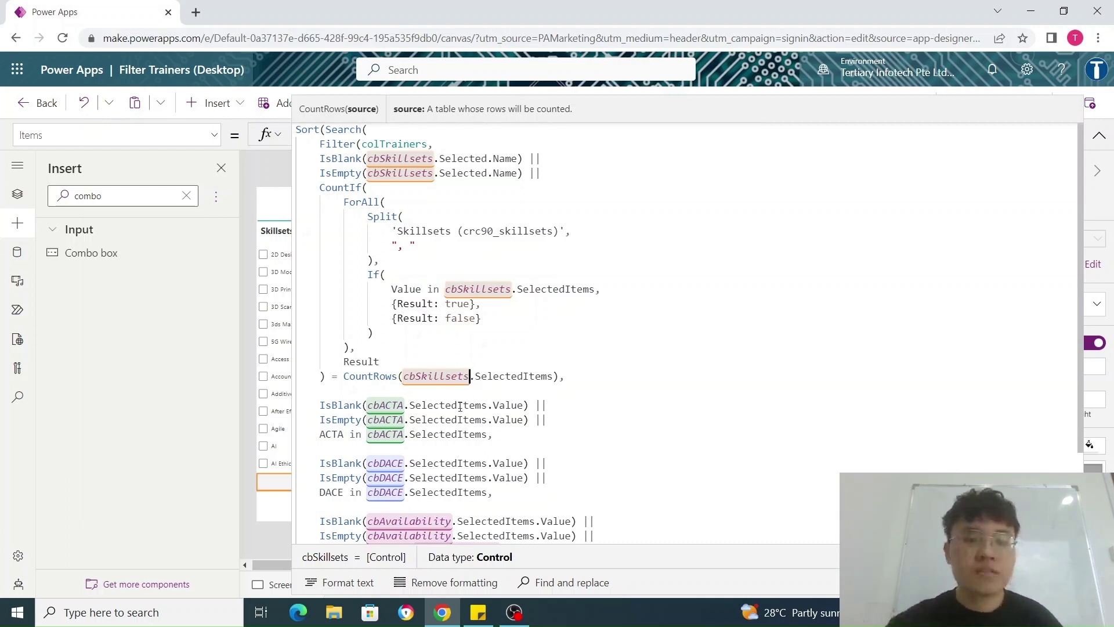
{"action": "left_click", "coordinate": [339, 439]}
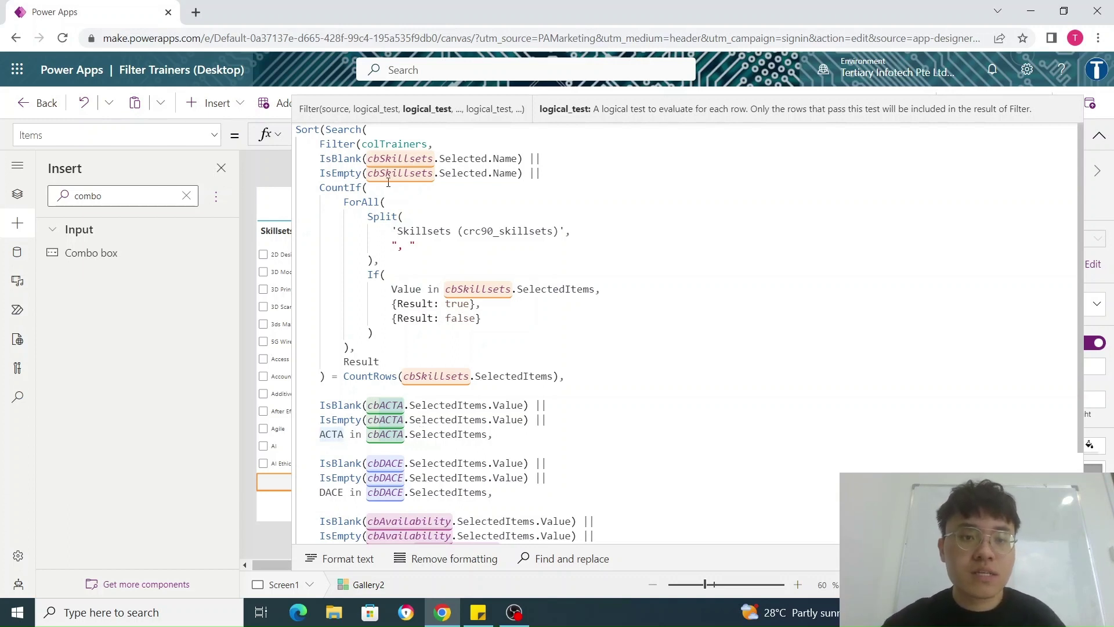
- Examine how CountIf, ForAll and Split break the Skillsets (crc90_skillsets) column into values at each comma separator
{"action": "left_click", "coordinate": [365, 188]}
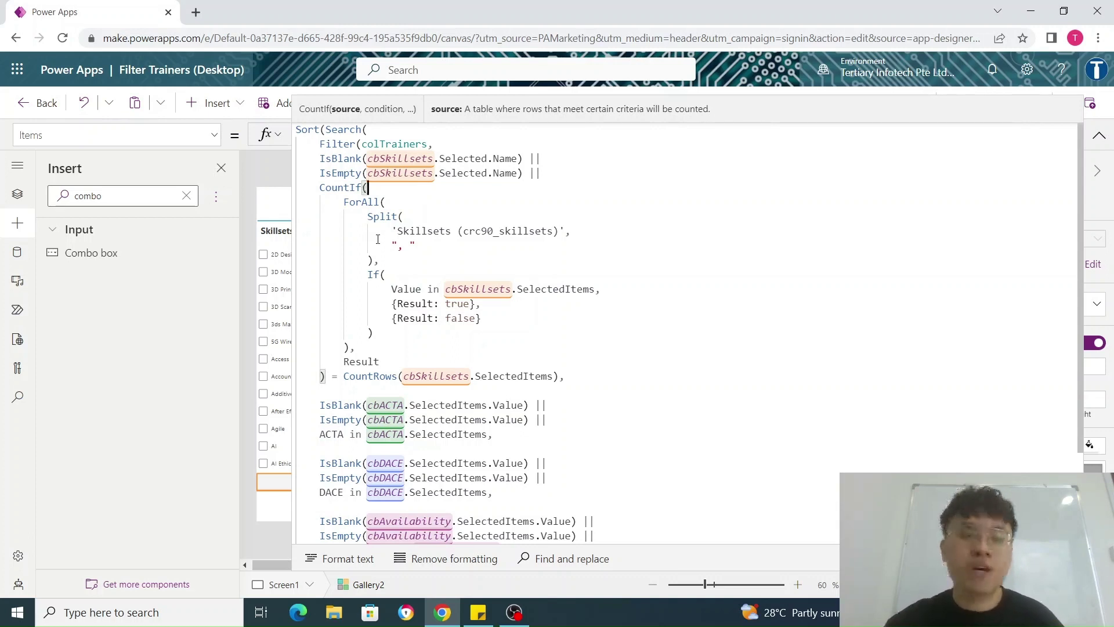
{"action": "left_click", "coordinate": [381, 203]}
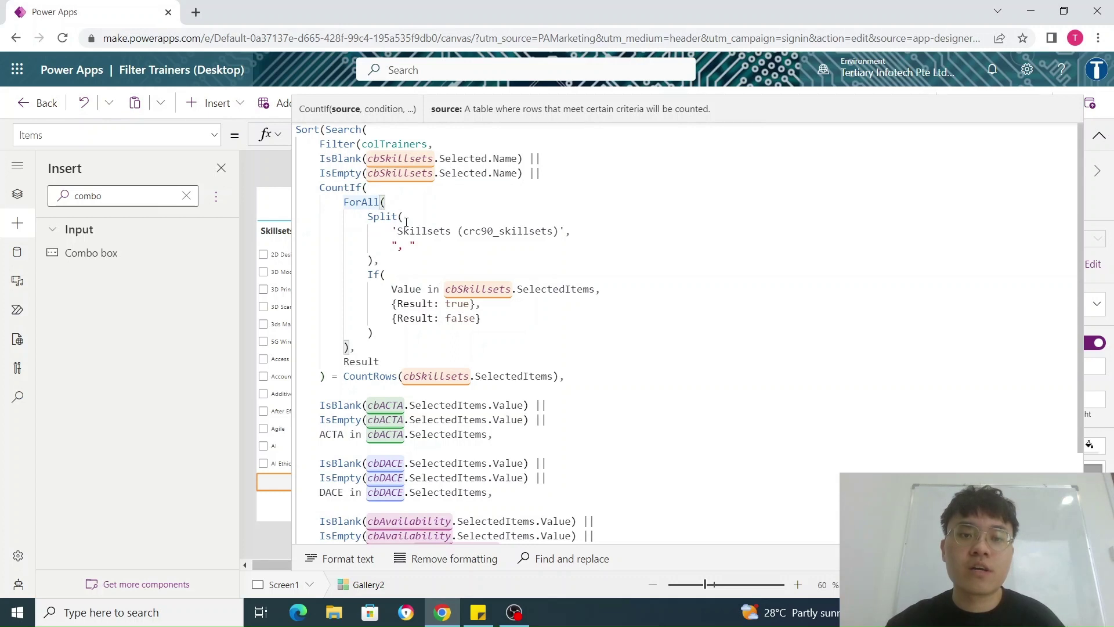
{"action": "left_click", "coordinate": [404, 217]}
{"action": "left_click", "coordinate": [435, 231]}
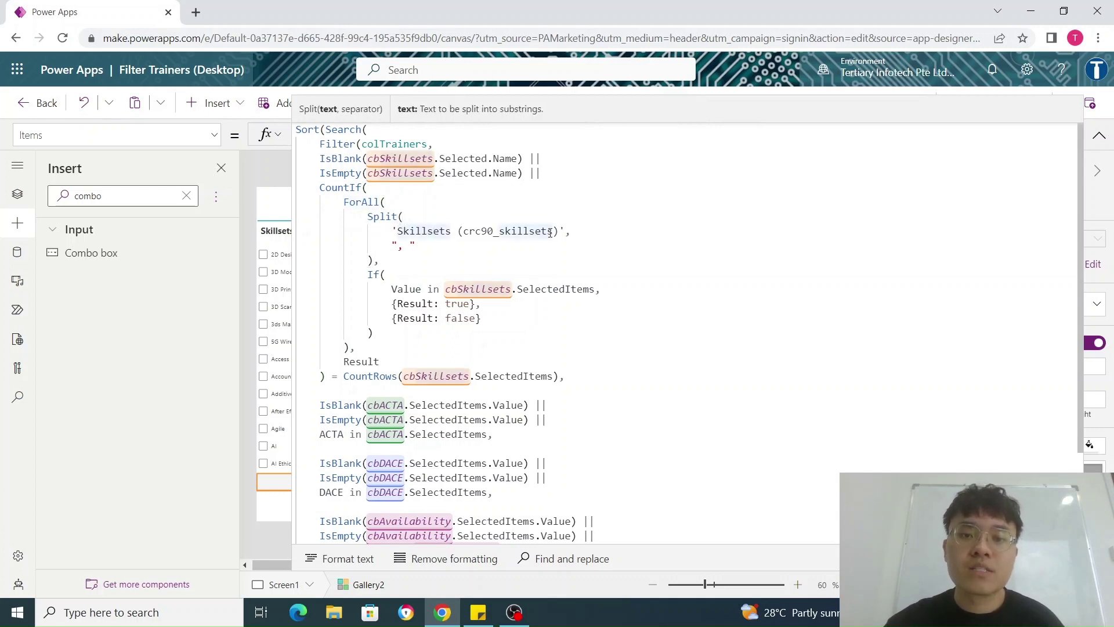
{"action": "left_click", "coordinate": [570, 232]}
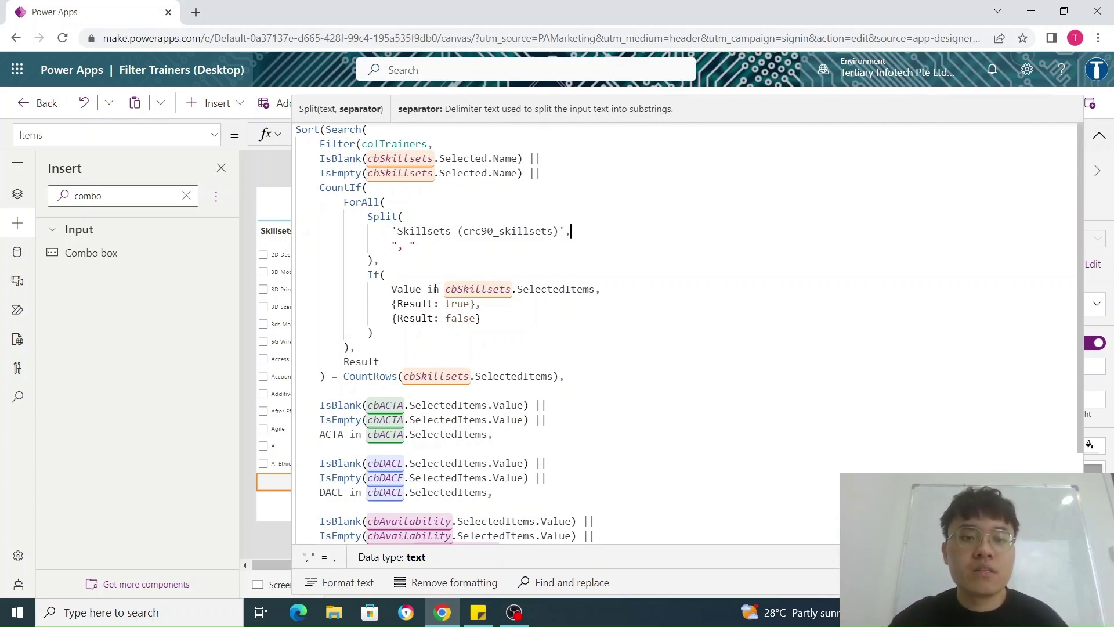
- Examine the If test "Value in cbSkillsets.SelectedItems" and the comparison with CountRows, and shrink the formula area
{"action": "left_click", "coordinate": [392, 290]}
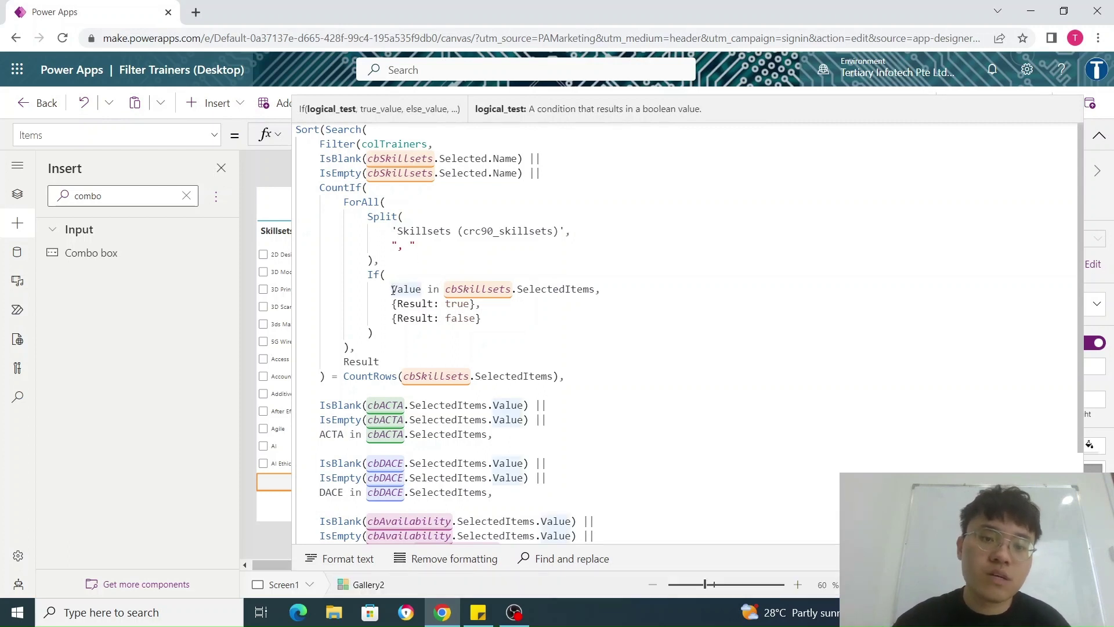
{"action": "left_click", "coordinate": [487, 291]}
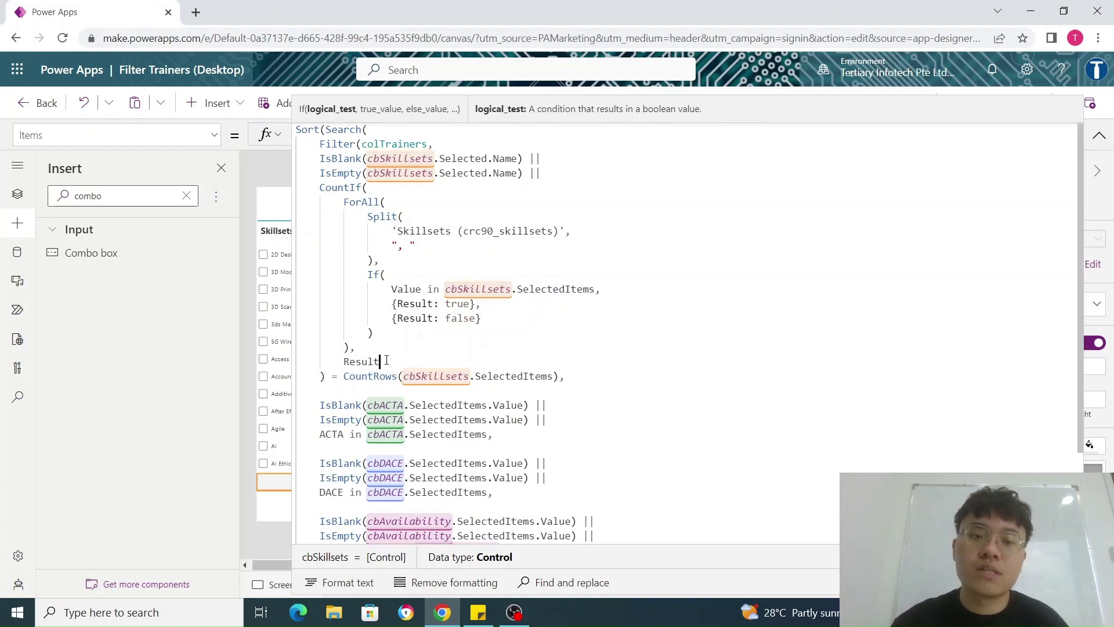
{"action": "left_click", "coordinate": [345, 376]}
{"action": "scroll", "coordinate": [522, 406], "scroll_direction": "down", "scroll_amount": 3}
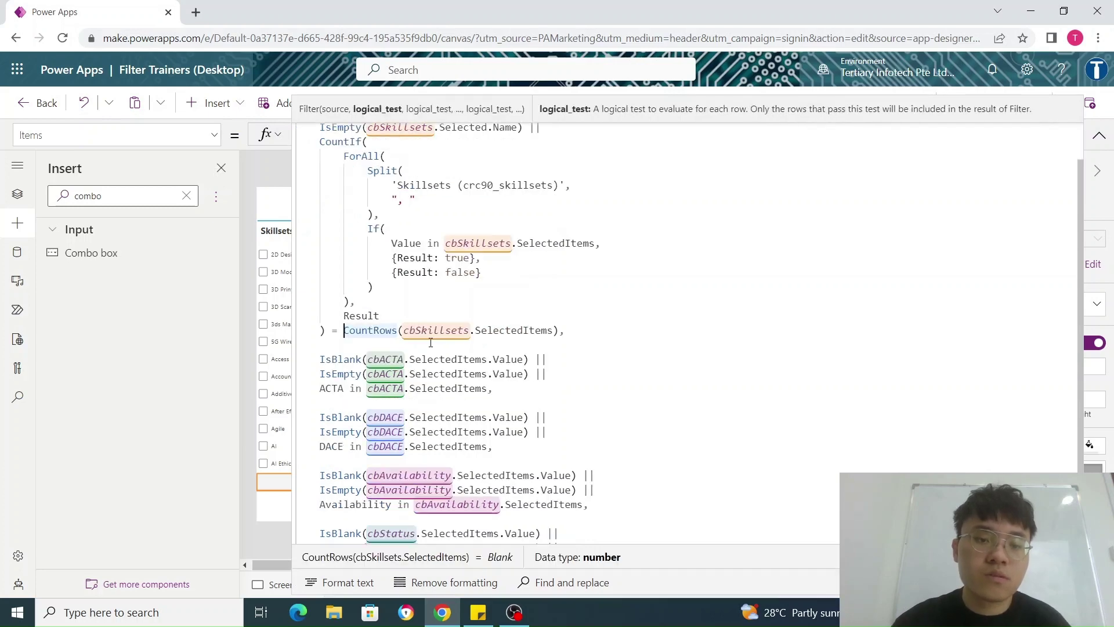
{"action": "scroll", "coordinate": [680, 480], "scroll_direction": "up", "scroll_amount": 3}
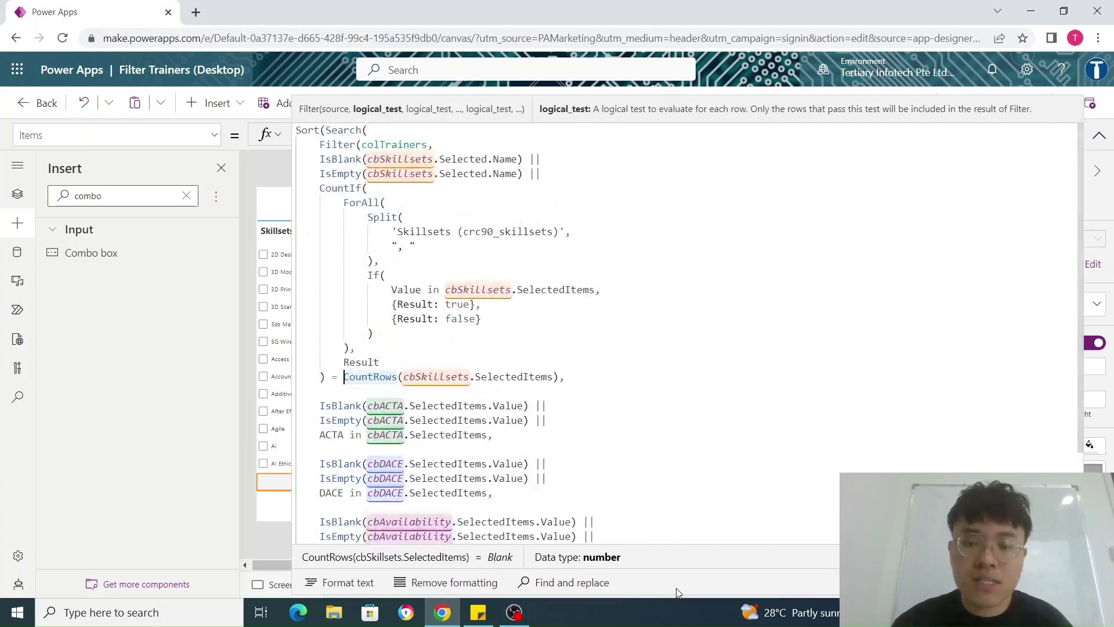
{"action": "left_click_drag", "start_coordinate": [655, 286], "coordinate": [656, 101]}
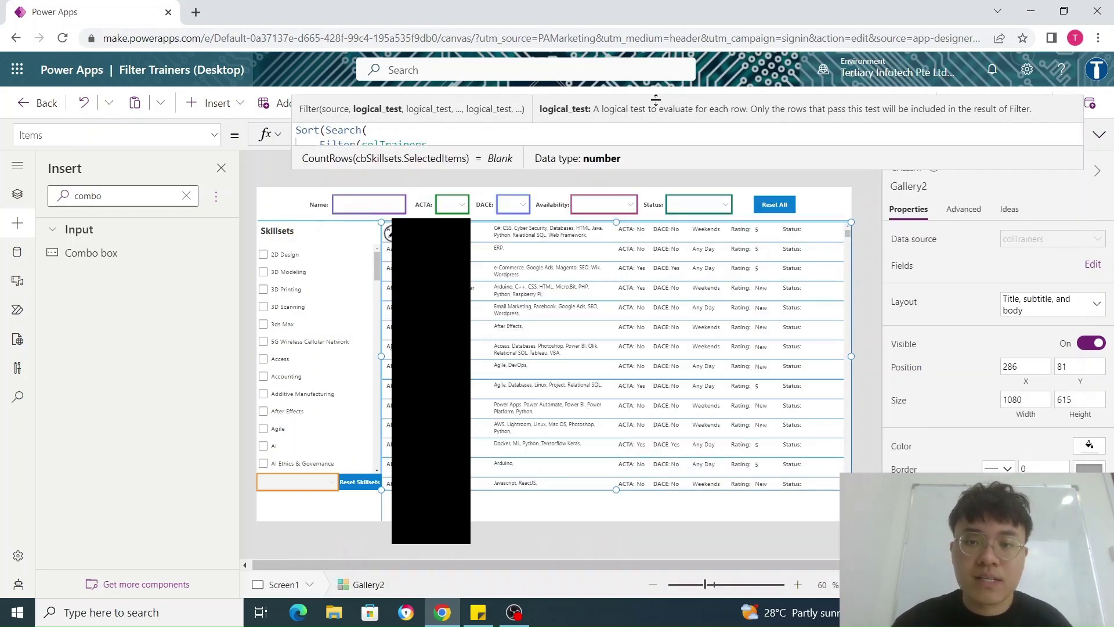
- Set the display mode of the cbSkillsets combo box to Edit
{"action": "left_click", "coordinate": [768, 186]}
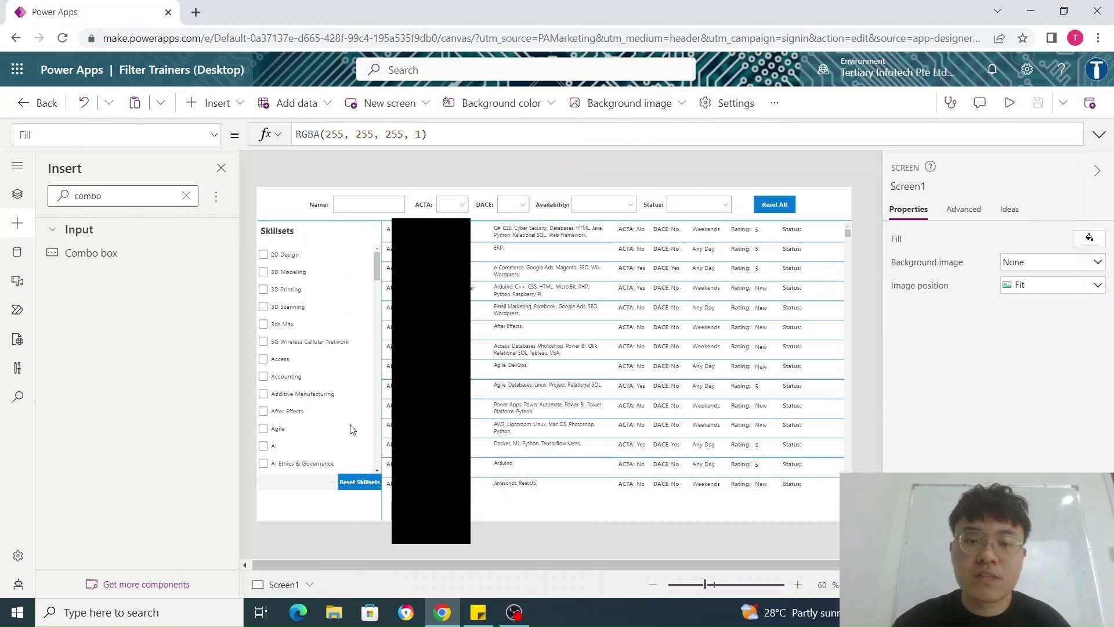
{"action": "left_click", "coordinate": [325, 486]}
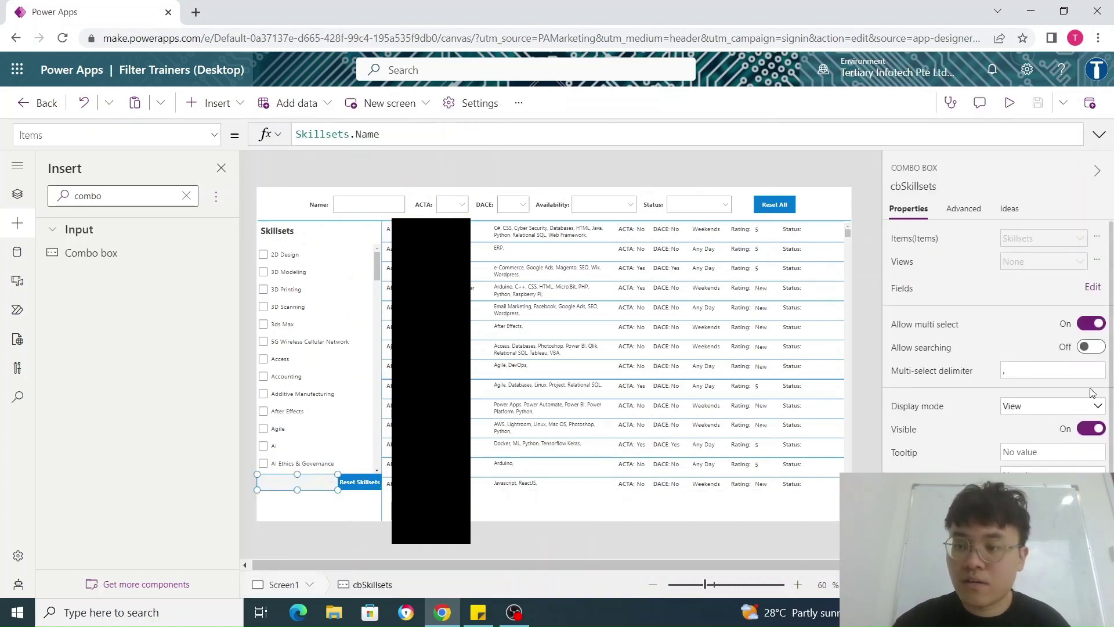
{"action": "left_click", "coordinate": [1094, 406]}
{"action": "left_click", "coordinate": [1040, 441]}
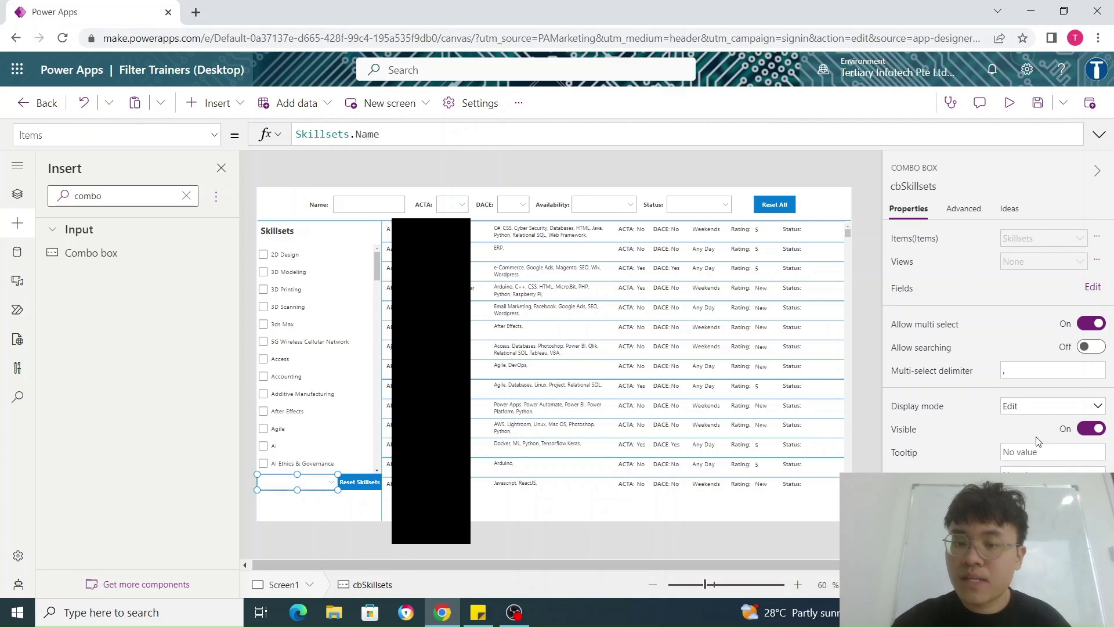
- Try filtering the trainers gallery by Animation in the skillsets combo box, and clear that selection
{"action": "left_click", "coordinate": [332, 482]}
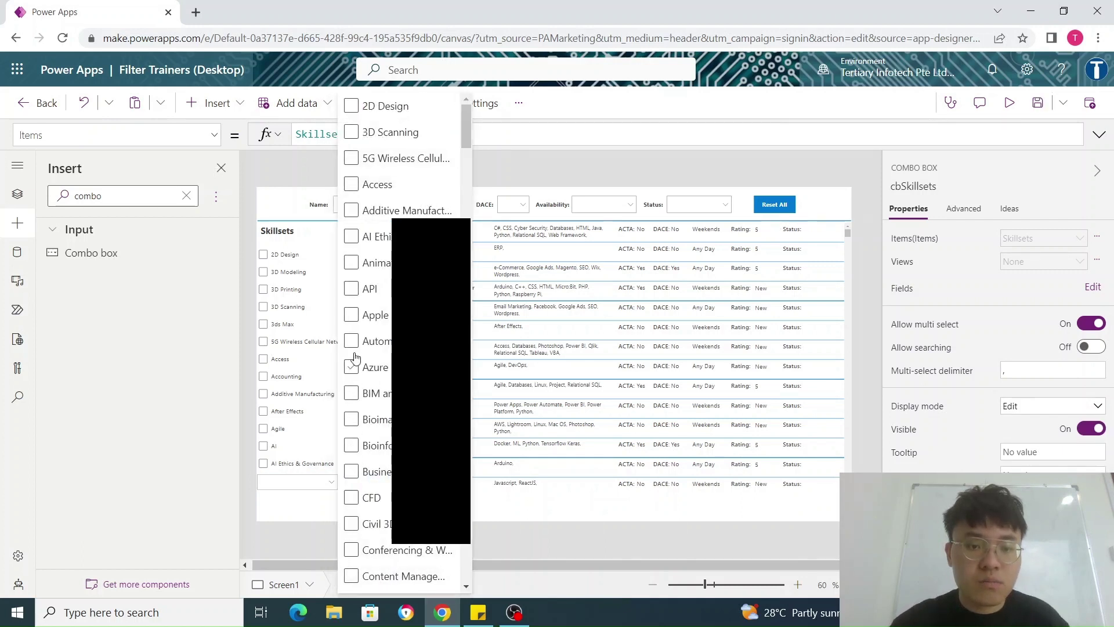
{"action": "left_click", "coordinate": [351, 266]}
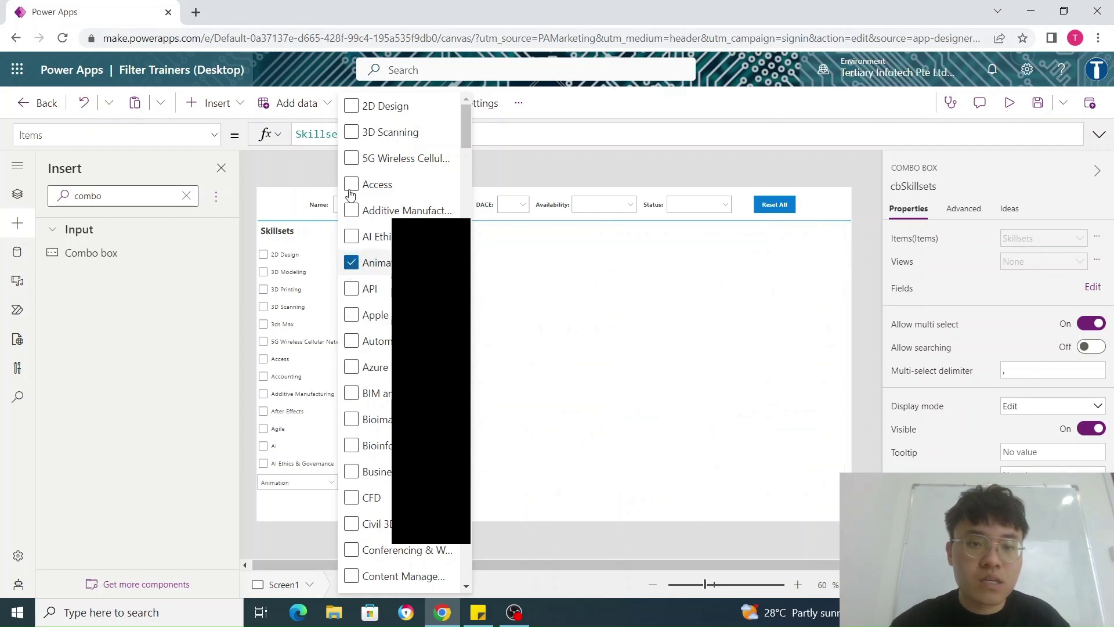
{"action": "left_click", "coordinate": [361, 264]}
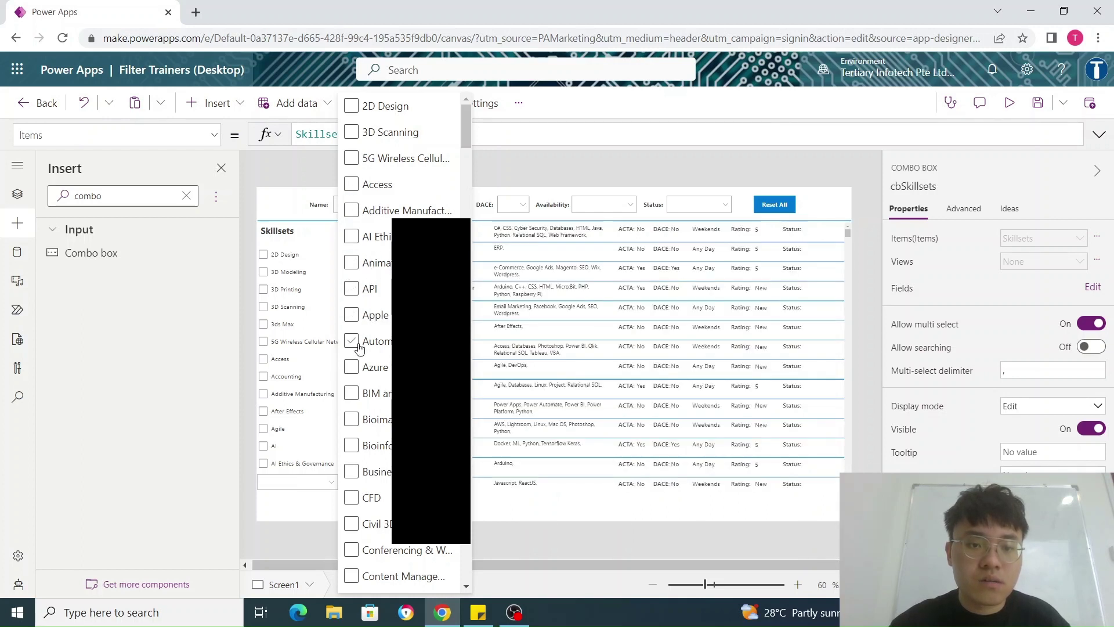
- Try filtering the trainers gallery by Fusion 360 in the skillsets combo box, and clear that selection
{"action": "scroll", "coordinate": [363, 348], "scroll_direction": "down", "scroll_amount": 5}
{"action": "scroll", "coordinate": [361, 394], "scroll_direction": "down", "scroll_amount": 3}
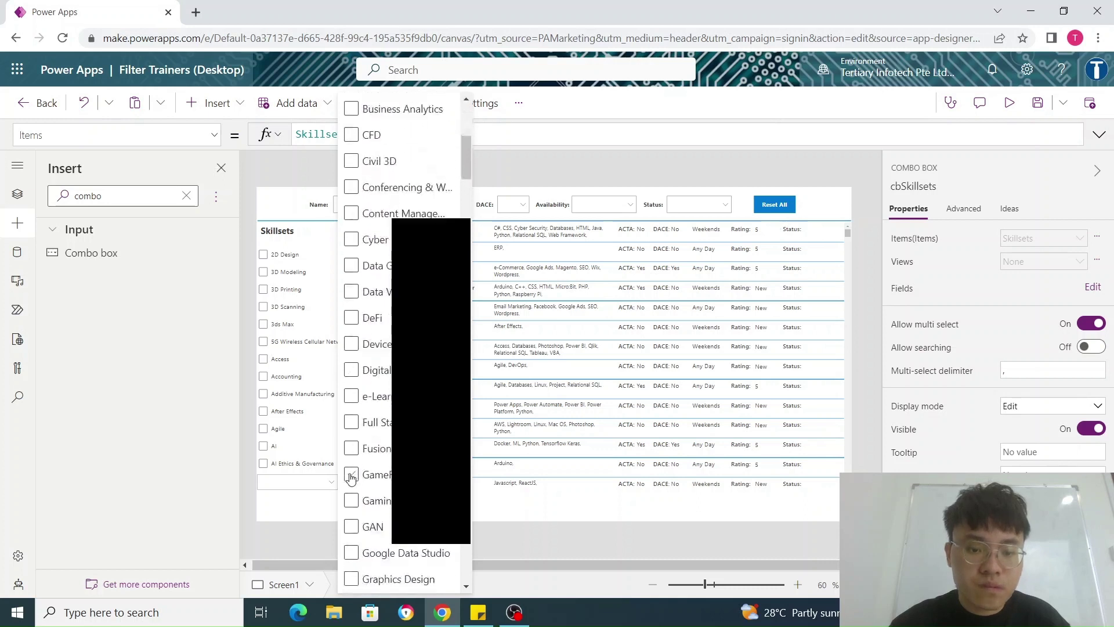
{"action": "left_click", "coordinate": [351, 450]}
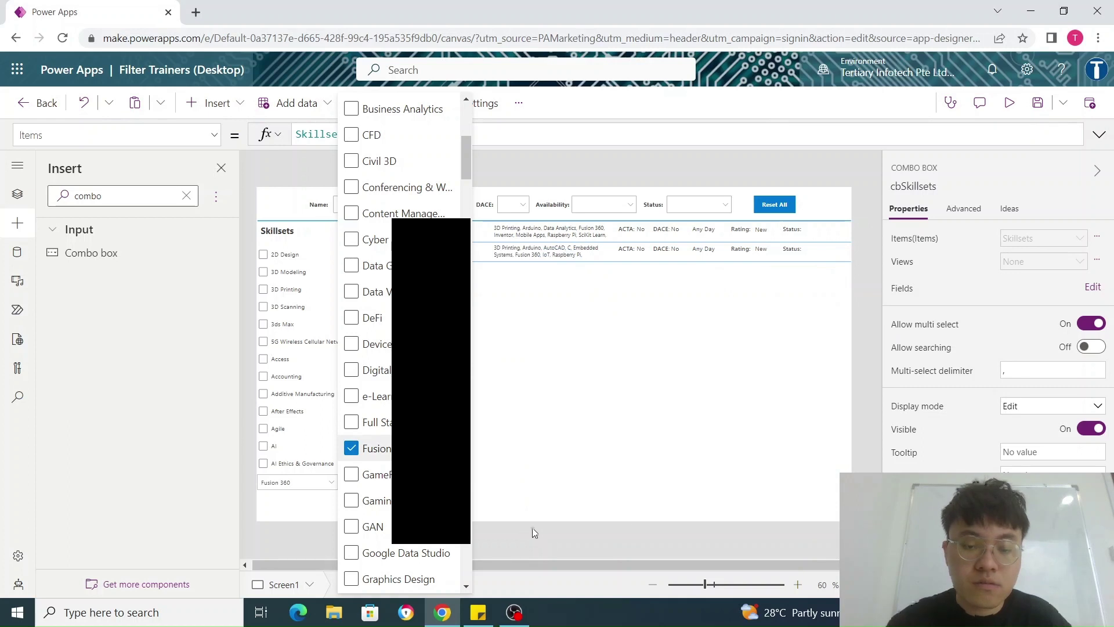
{"action": "left_click", "coordinate": [352, 449]}
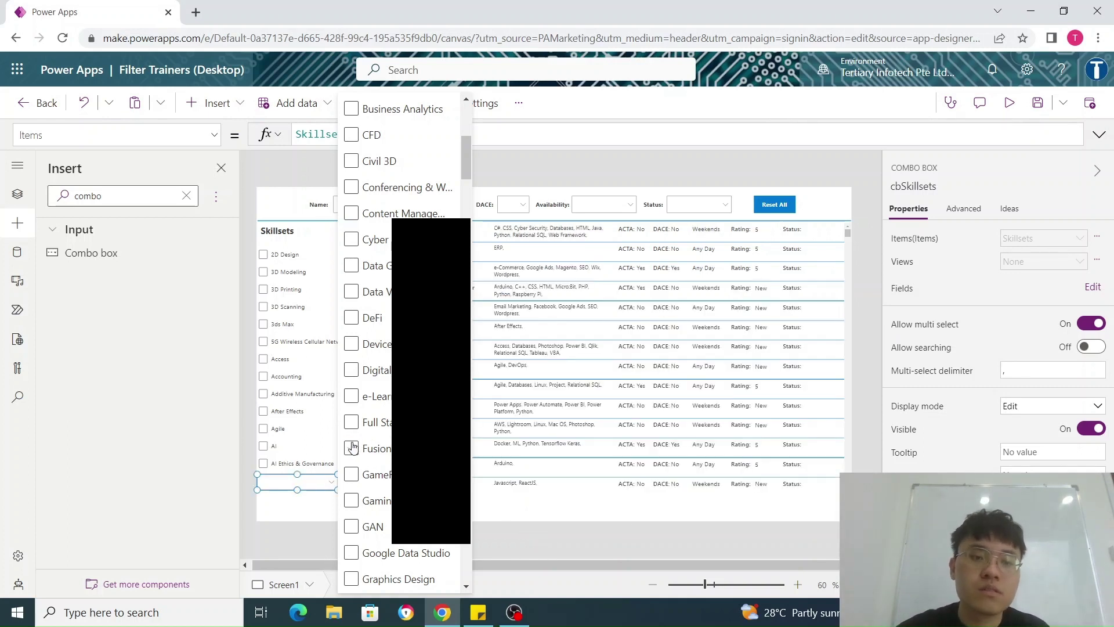
- Look through the remaining skillset options in the cbSkillsets combo box and close its list
{"action": "scroll", "coordinate": [371, 406], "scroll_direction": "down", "scroll_amount": 10}
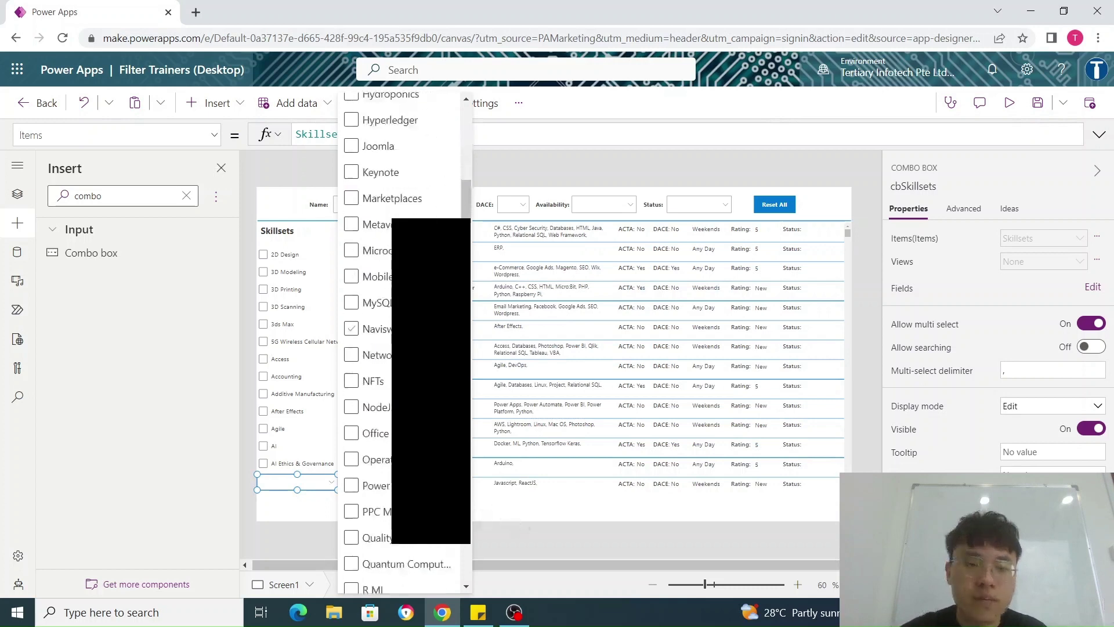
{"action": "scroll", "coordinate": [404, 342], "scroll_direction": "down", "scroll_amount": 5}
{"action": "scroll", "coordinate": [405, 342], "scroll_direction": "down", "scroll_amount": 5}
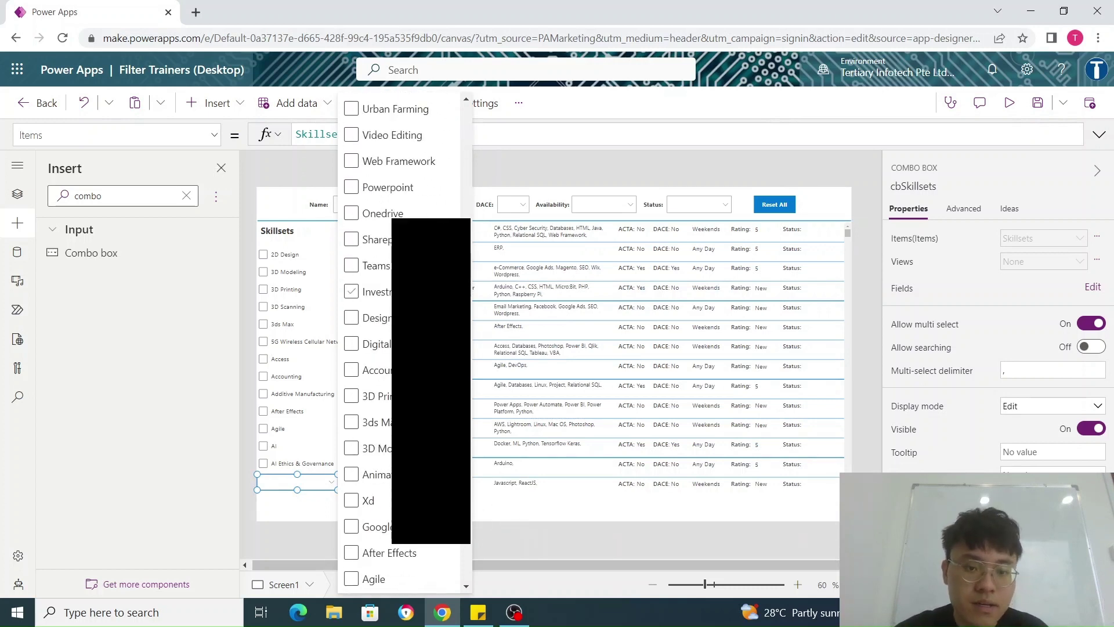
{"action": "left_click", "coordinate": [523, 520]}
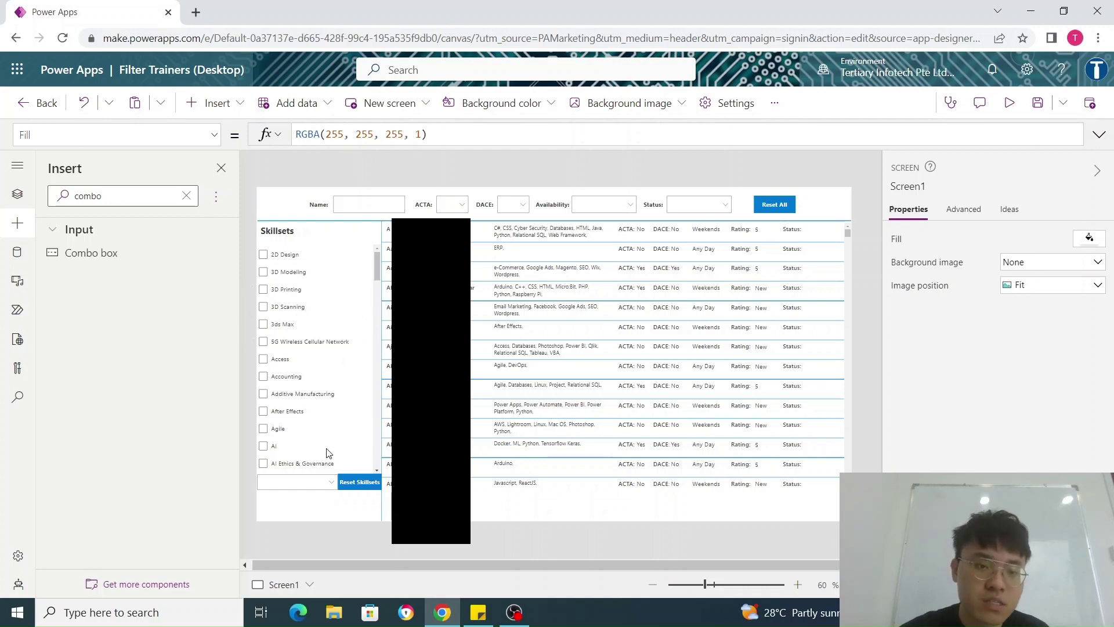
- Set the display mode of the cbSkillsets combo box to View
{"action": "left_click", "coordinate": [323, 486]}
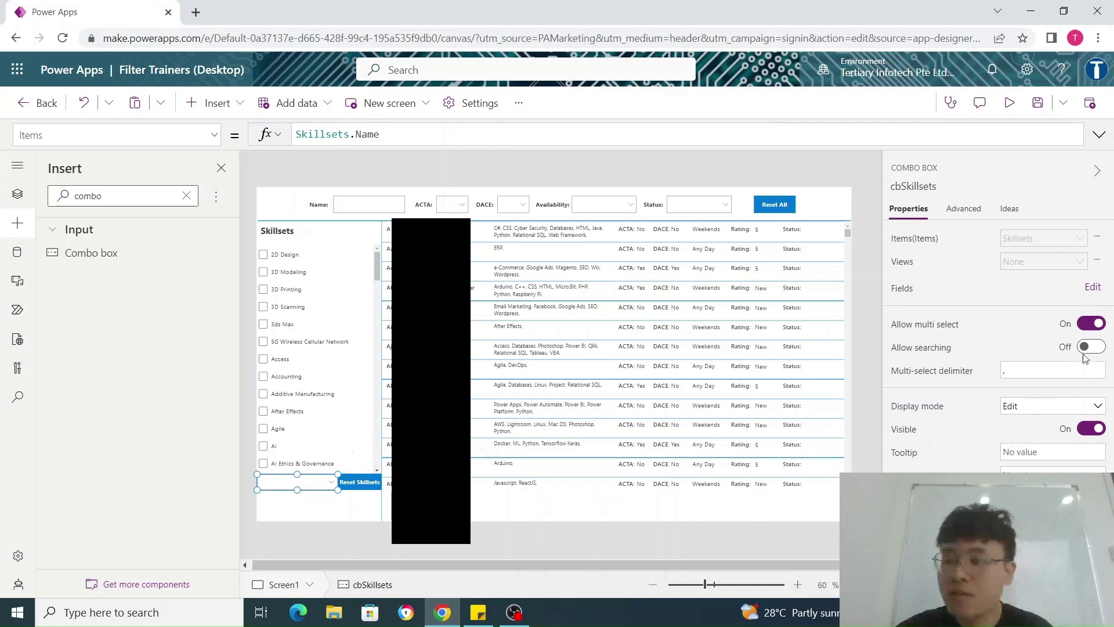
{"action": "left_click", "coordinate": [1076, 409]}
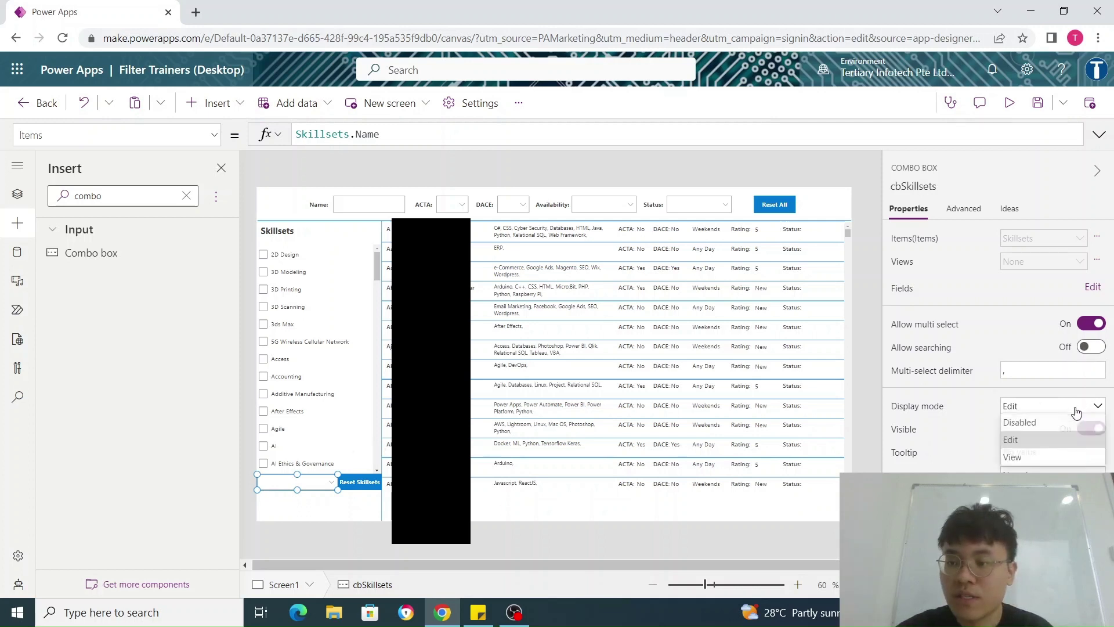
{"action": "left_click", "coordinate": [1061, 460]}
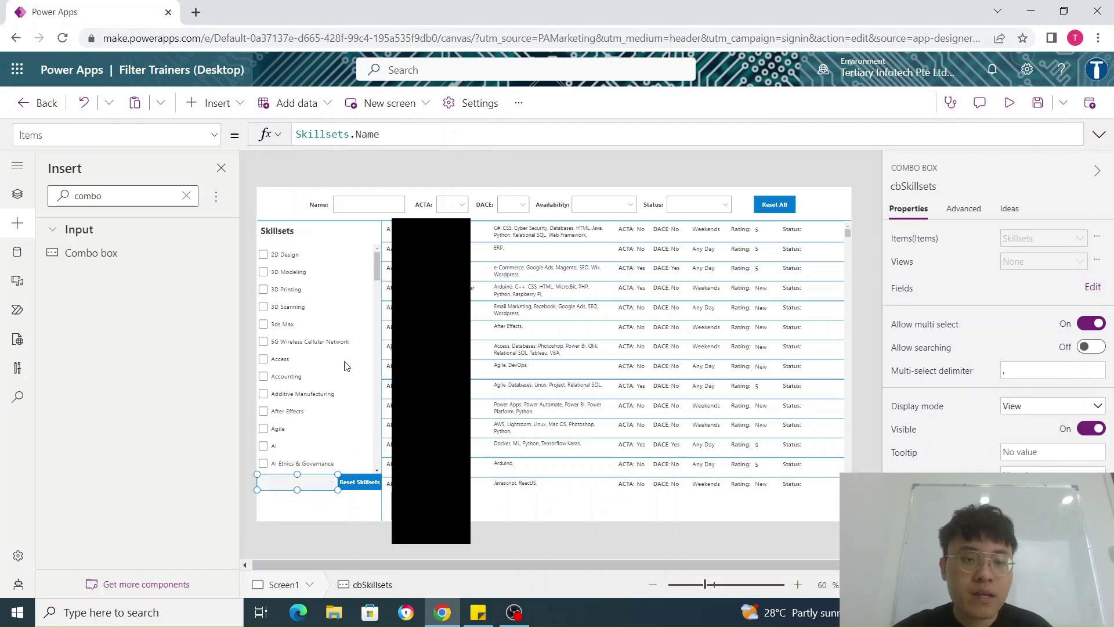
- Inspect the Items formula of the skillsets checkbox gallery and look through the gallery's available properties
{"action": "left_click", "coordinate": [329, 365]}
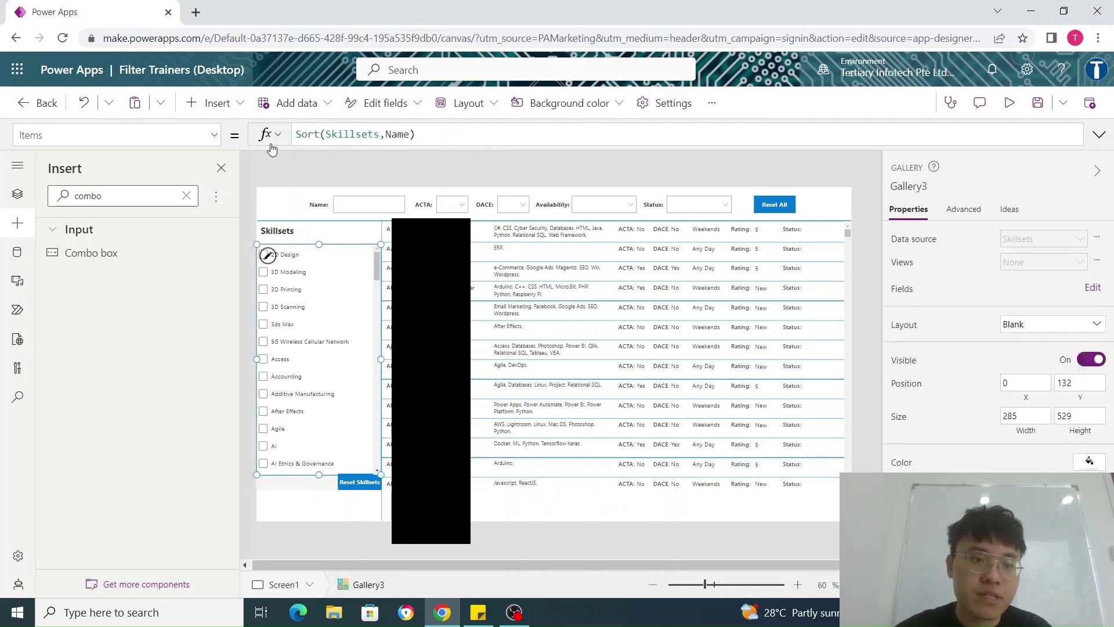
{"action": "left_click", "coordinate": [215, 135]}
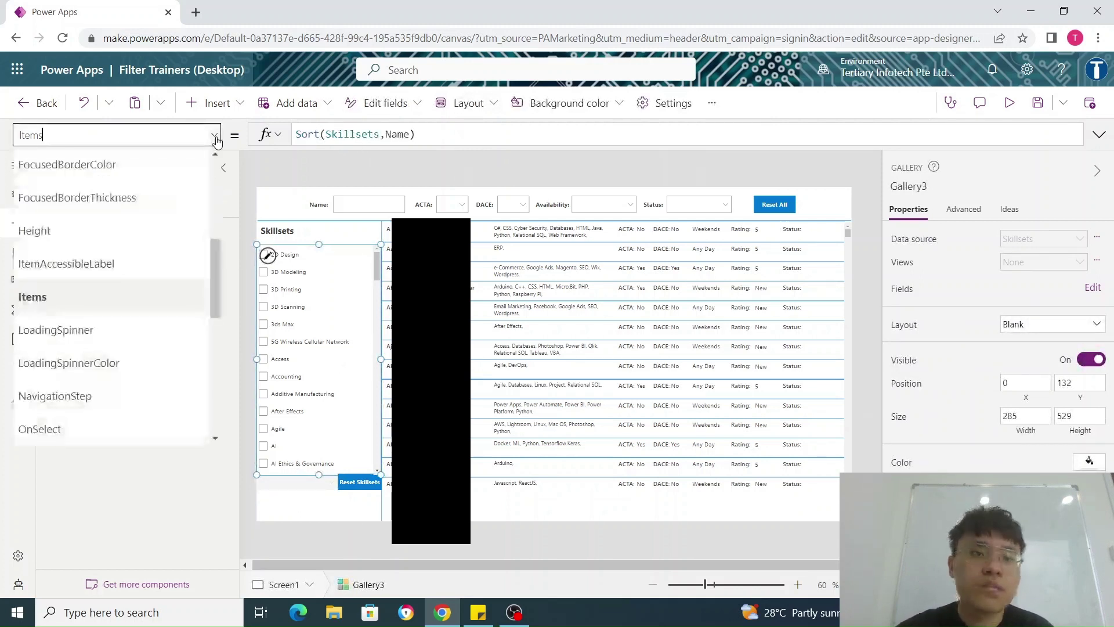
{"action": "scroll", "coordinate": [98, 313], "scroll_direction": "down", "scroll_amount": 2}
{"action": "scroll", "coordinate": [101, 316], "scroll_direction": "down", "scroll_amount": 5}
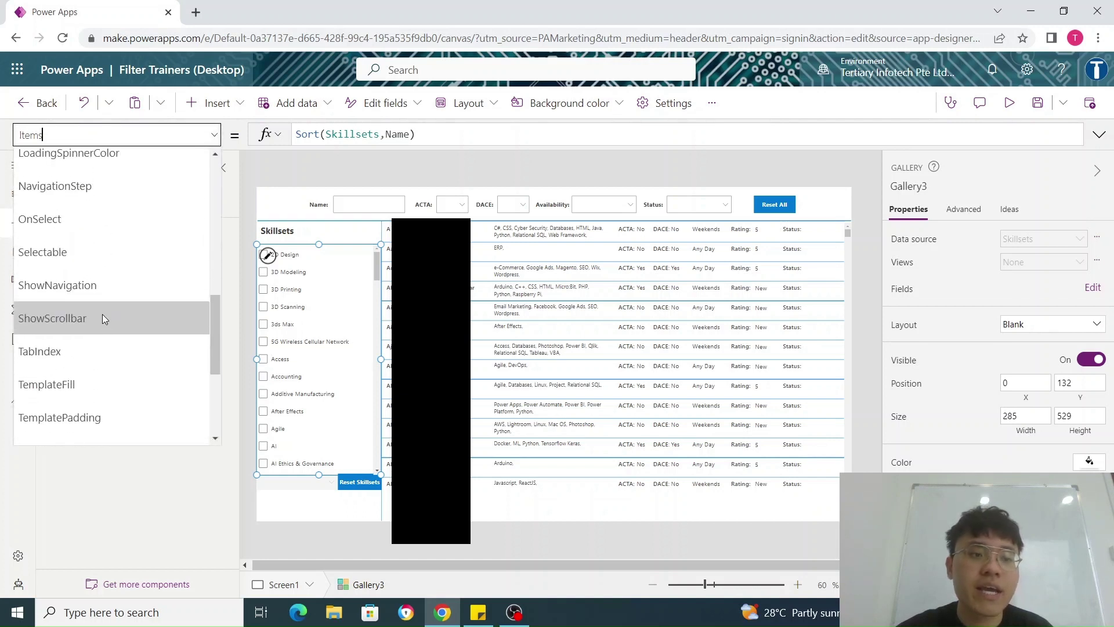
{"action": "scroll", "coordinate": [113, 323], "scroll_direction": "up", "scroll_amount": 7}
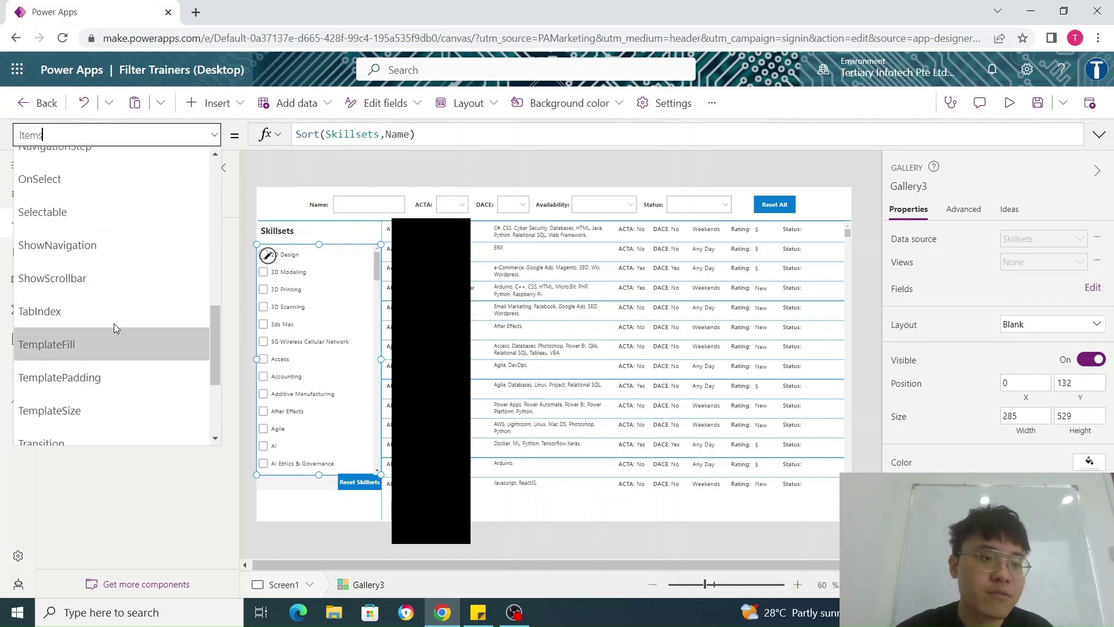
- Examine the OnCheck formula of the skillset checkbox, focusing on the Collect call that adds ThisItem to colSkillsets
{"action": "left_click", "coordinate": [308, 256]}
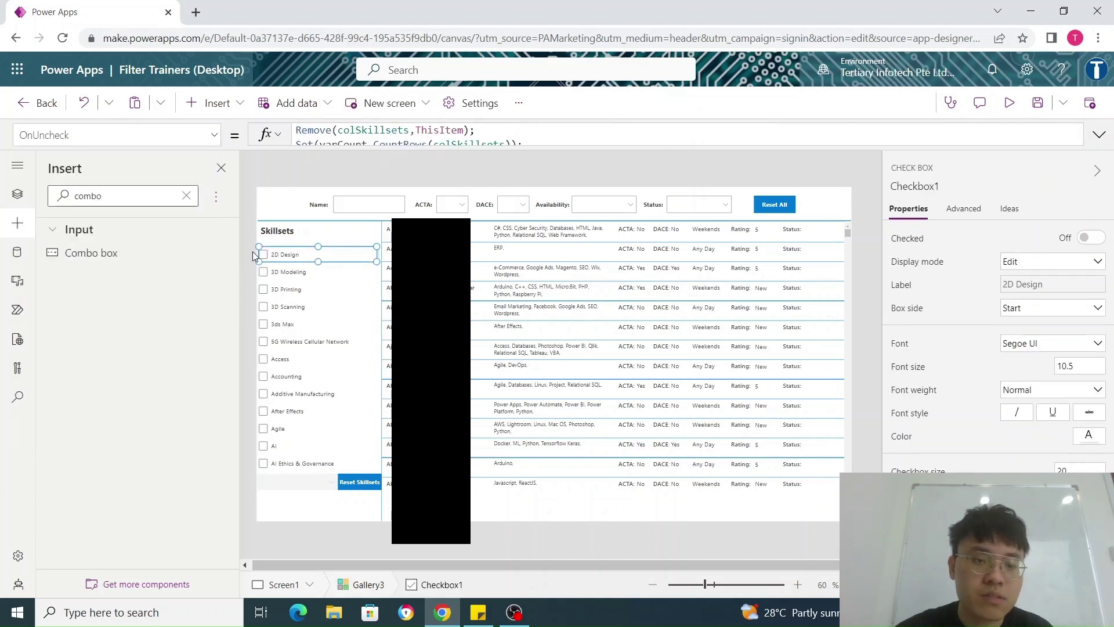
{"action": "left_click", "coordinate": [214, 137]}
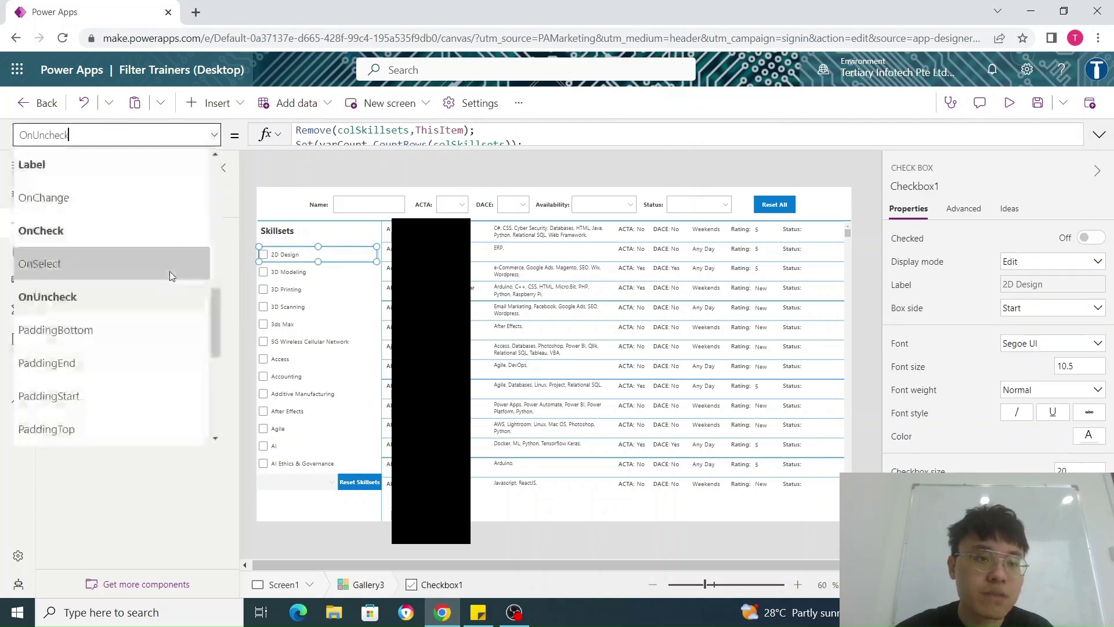
{"action": "left_click", "coordinate": [159, 233]}
{"action": "left_click", "coordinate": [365, 145]}
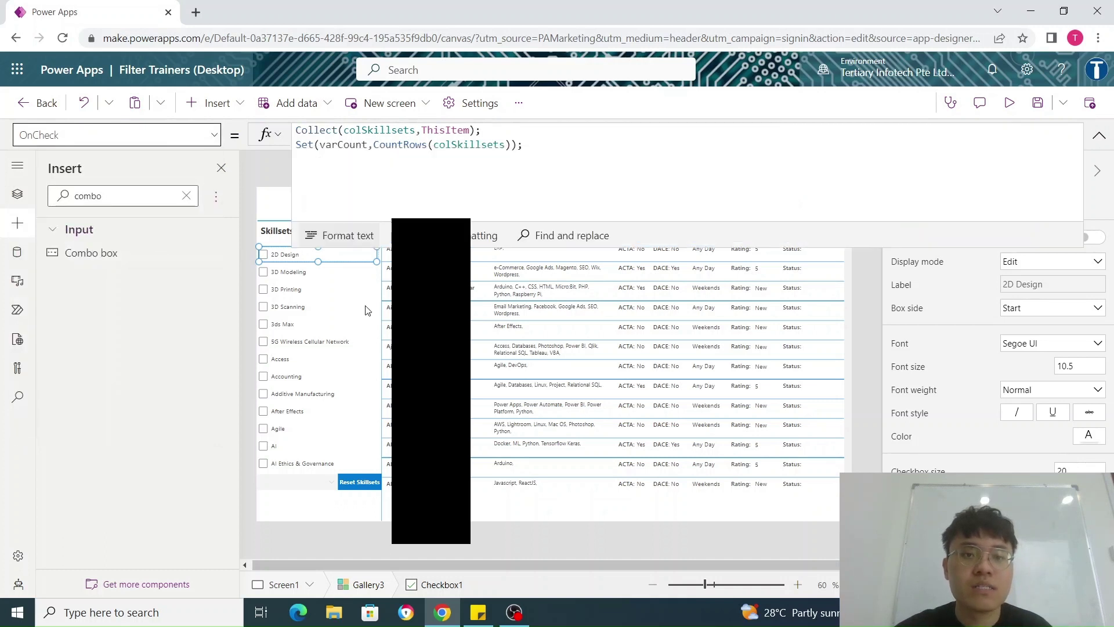
{"action": "left_click", "coordinate": [297, 132]}
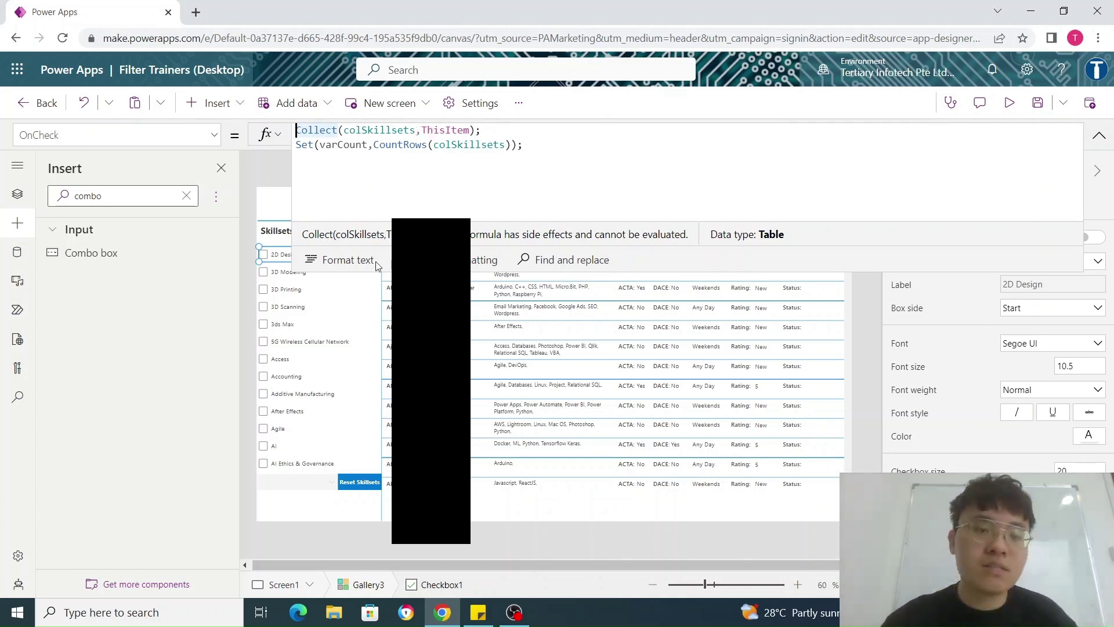
{"action": "left_click_drag", "start_coordinate": [486, 133], "coordinate": [313, 130]}
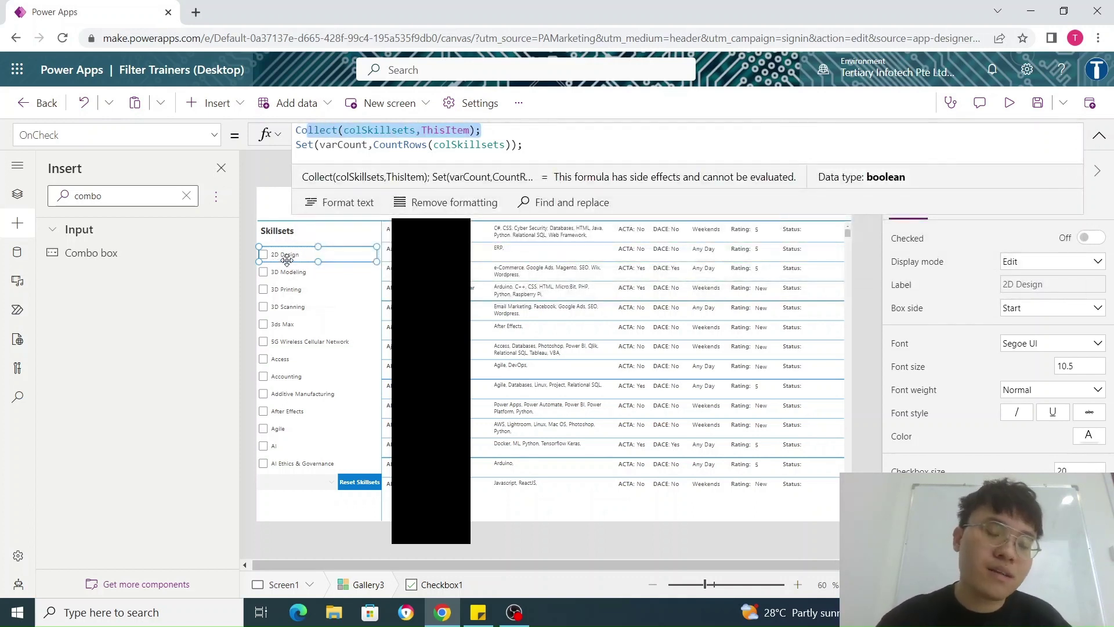
- Examine the Remove call in the skillset checkbox's OnUncheck formula, look through its other properties, and collapse the formula area
{"action": "left_click", "coordinate": [214, 135]}
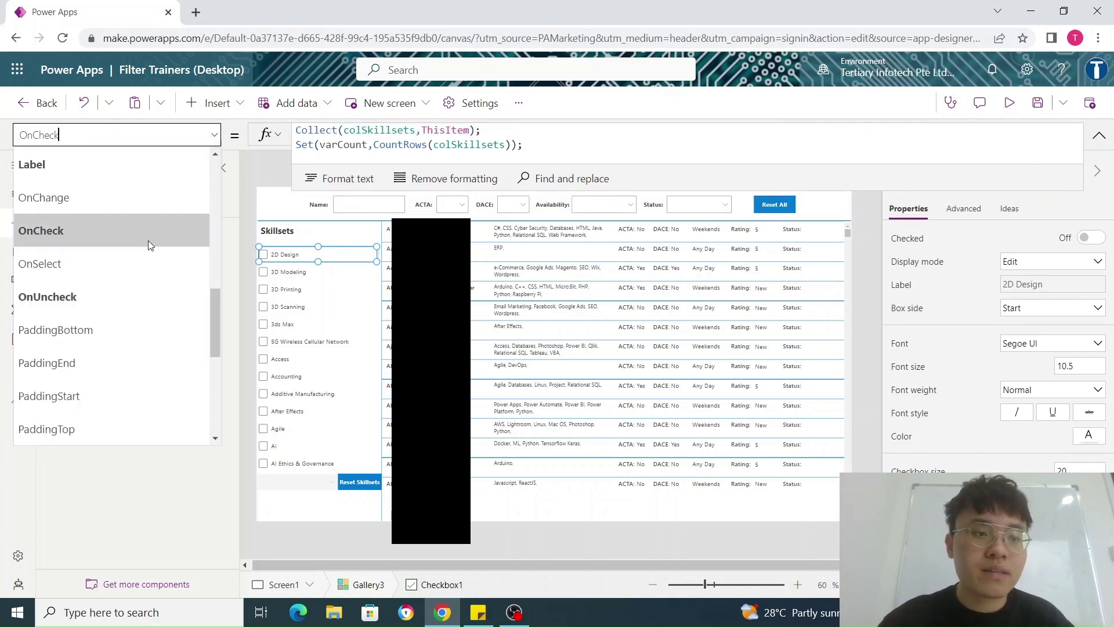
{"action": "left_click", "coordinate": [109, 289]}
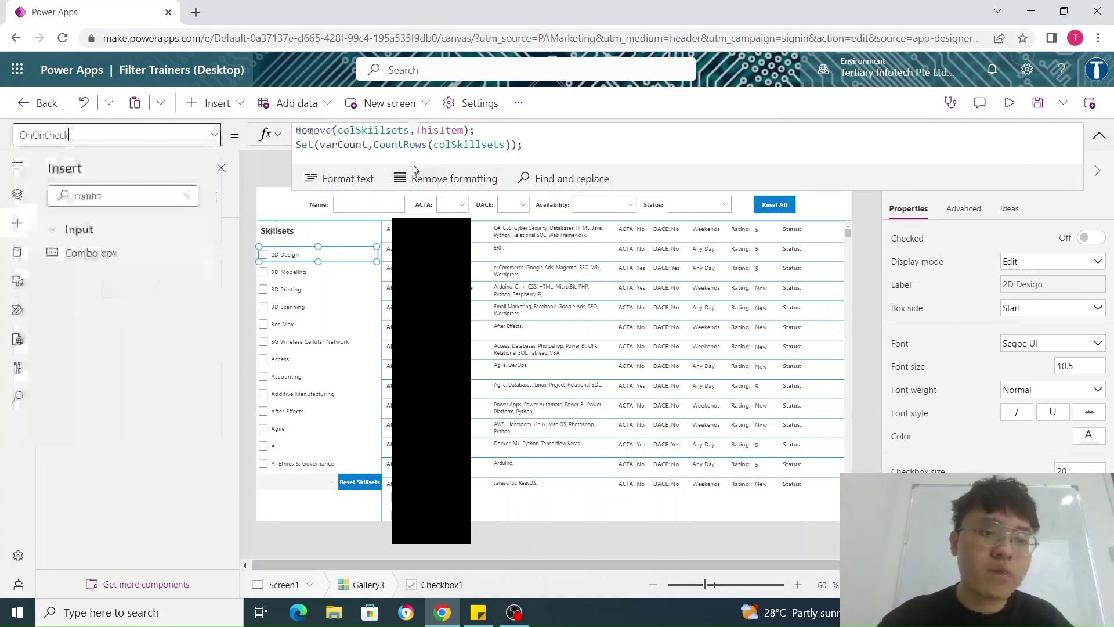
{"action": "left_click", "coordinate": [327, 132]}
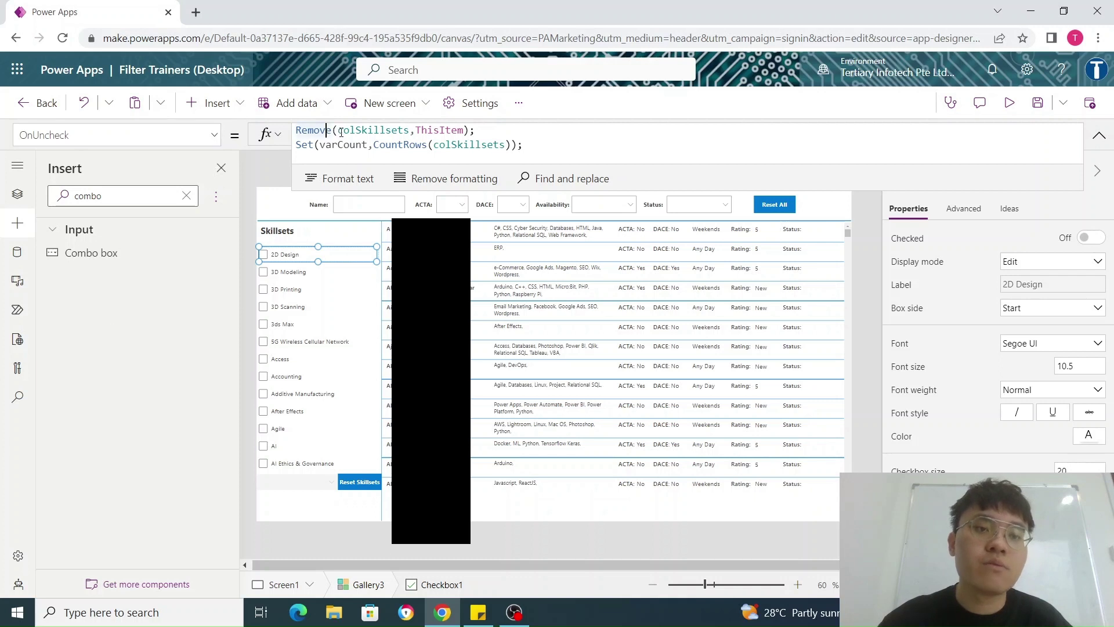
{"action": "left_click", "coordinate": [422, 131]}
{"action": "left_click", "coordinate": [379, 130]}
{"action": "left_click", "coordinate": [215, 136]}
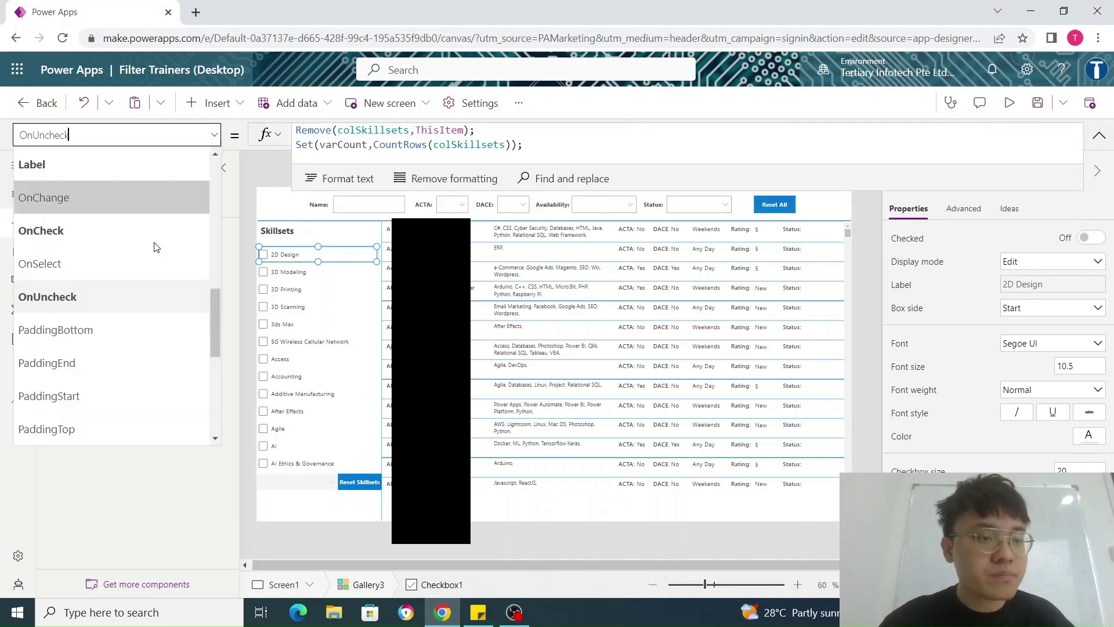
{"action": "scroll", "coordinate": [127, 283], "scroll_direction": "up", "scroll_amount": 4}
{"action": "scroll", "coordinate": [127, 281], "scroll_direction": "up", "scroll_amount": 6}
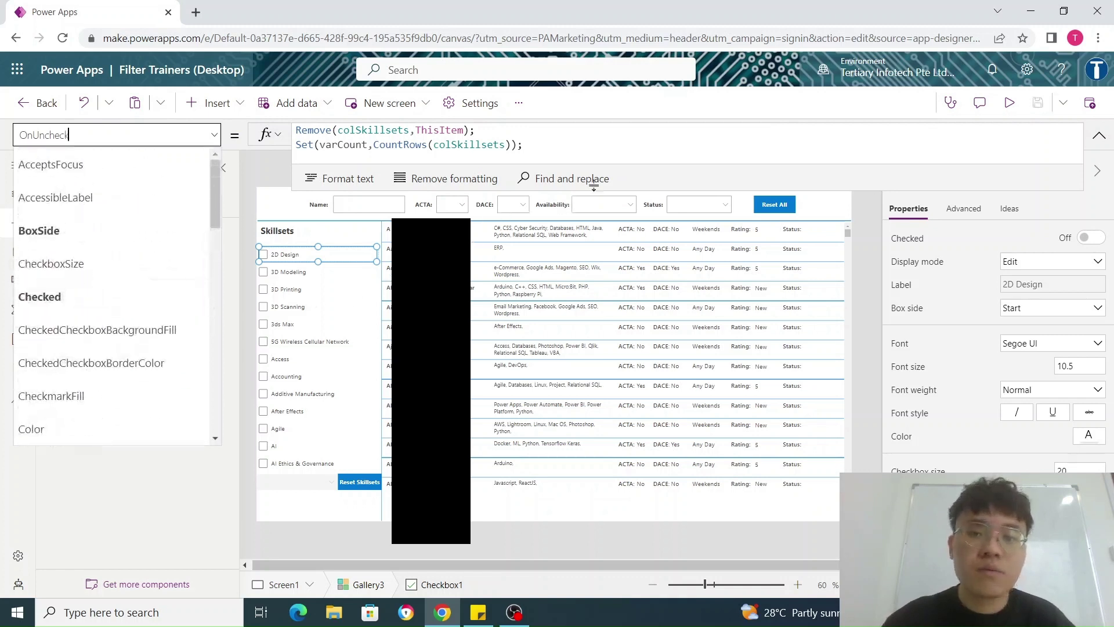
{"action": "left_click", "coordinate": [630, 152]}
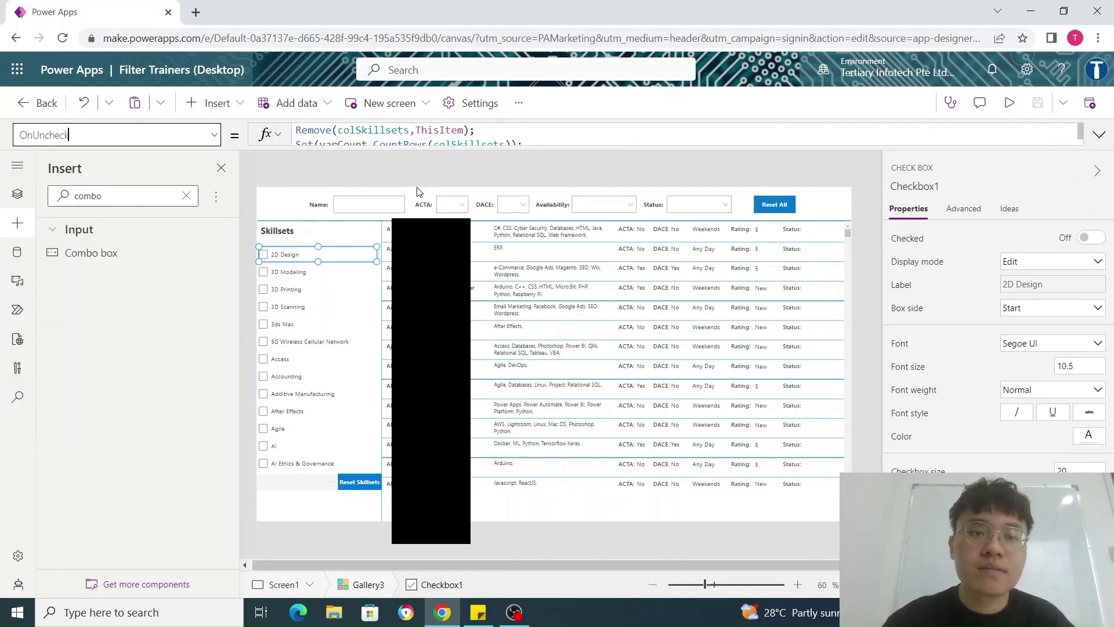
{"action": "left_click", "coordinate": [388, 179]}
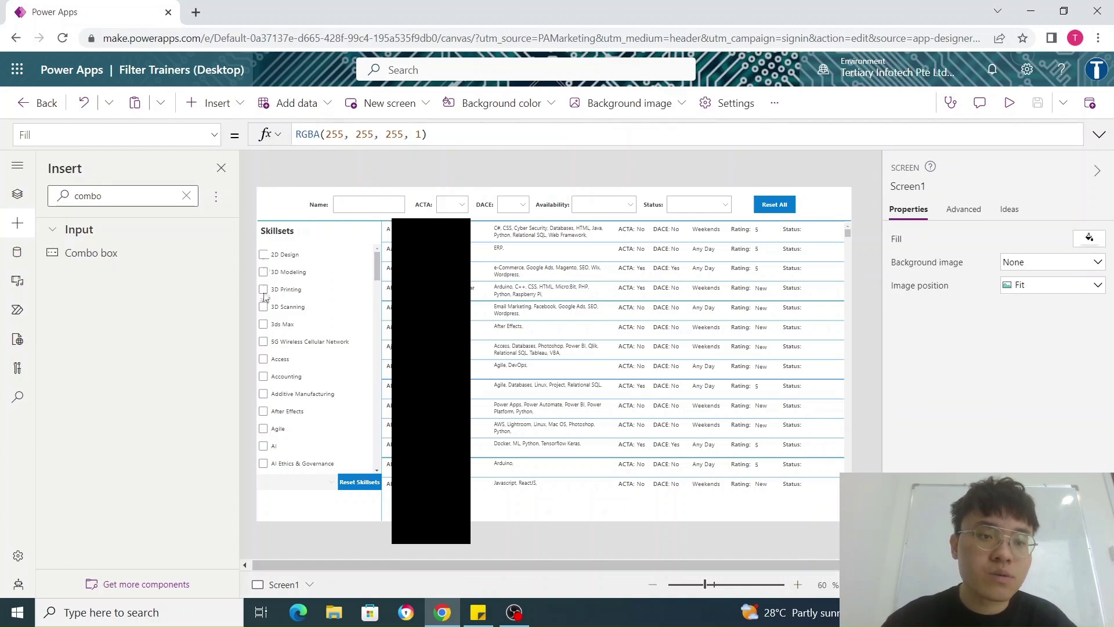
- Tick the 2D Design skillset, inspect the contents of the colSkillsets collection, and untick 2D Design again
{"action": "left_click", "coordinate": [264, 256]}
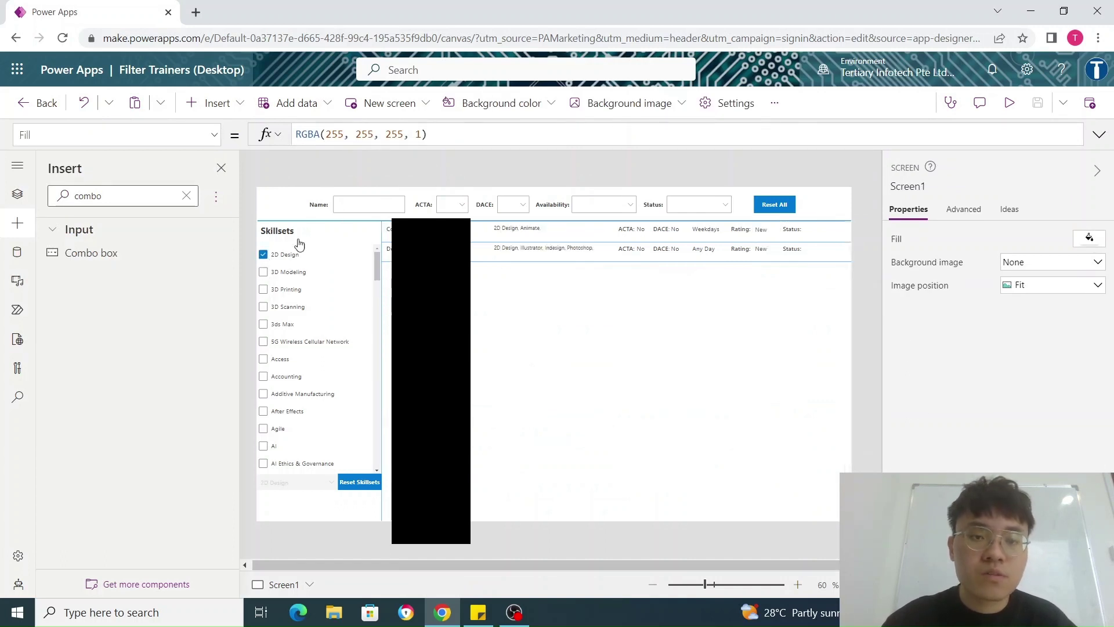
{"action": "left_click", "coordinate": [774, 103]}
{"action": "left_click", "coordinate": [786, 137]}
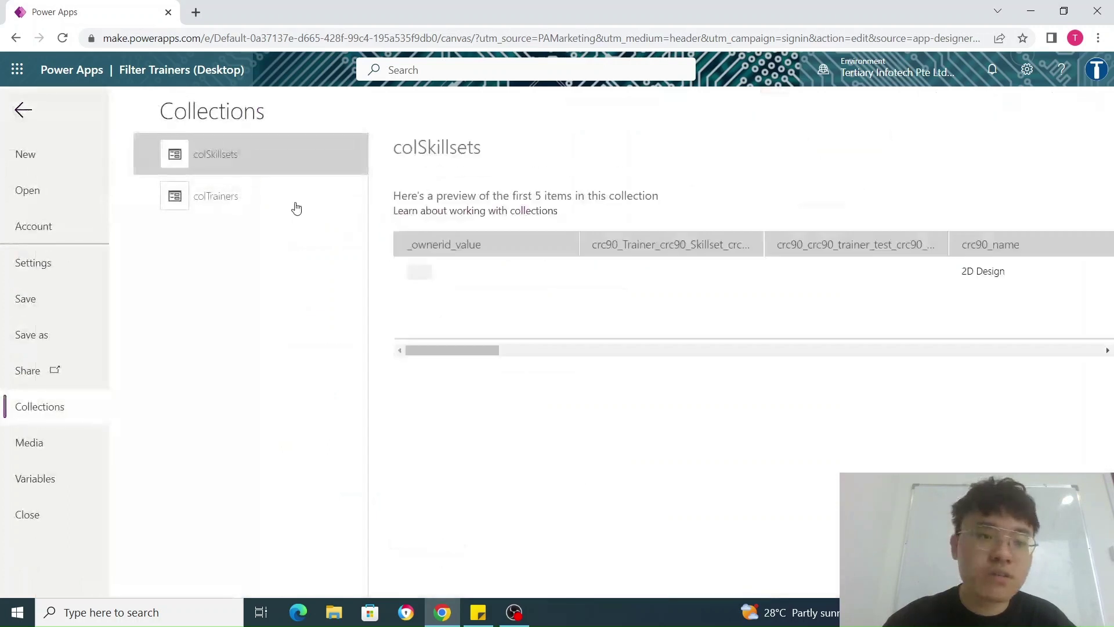
{"action": "left_click_drag", "start_coordinate": [452, 350], "coordinate": [485, 351]}
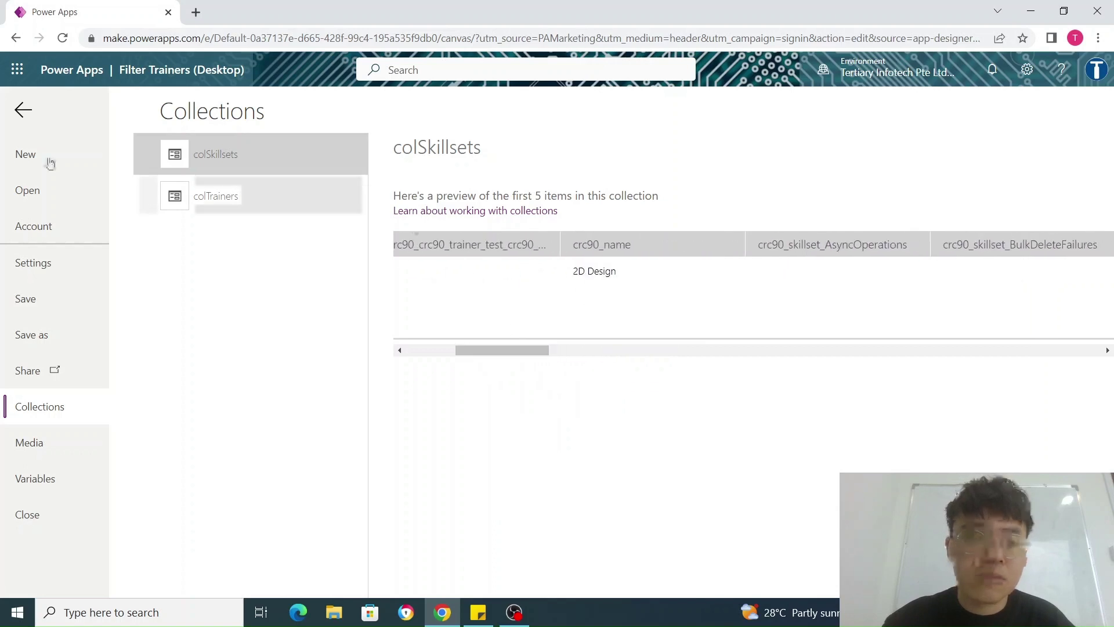
{"action": "left_click", "coordinate": [22, 110]}
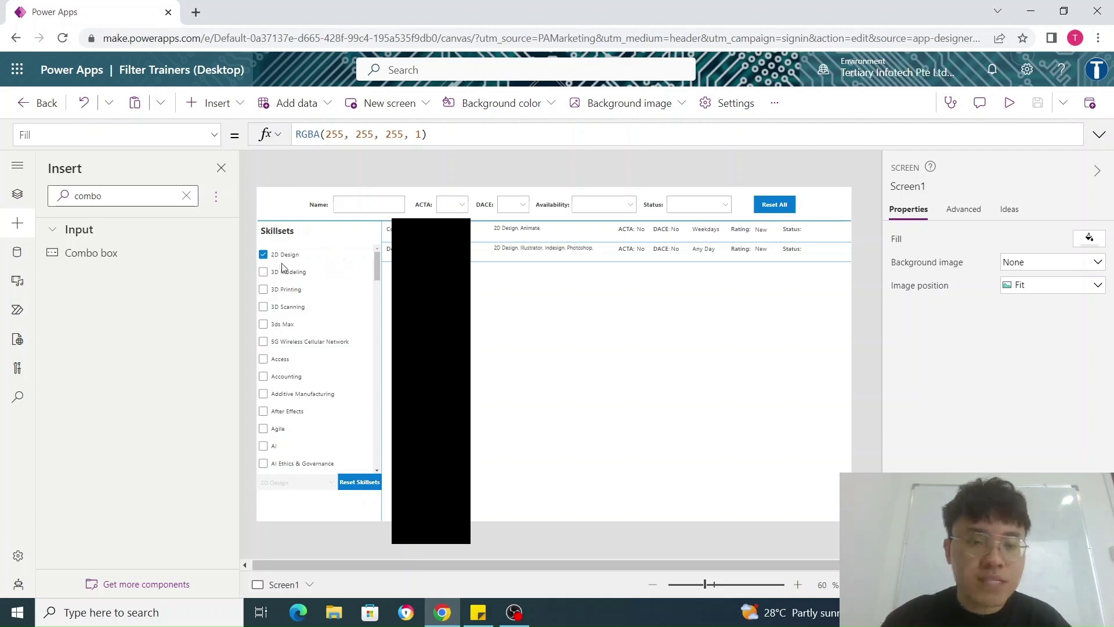
{"action": "left_click", "coordinate": [264, 256]}
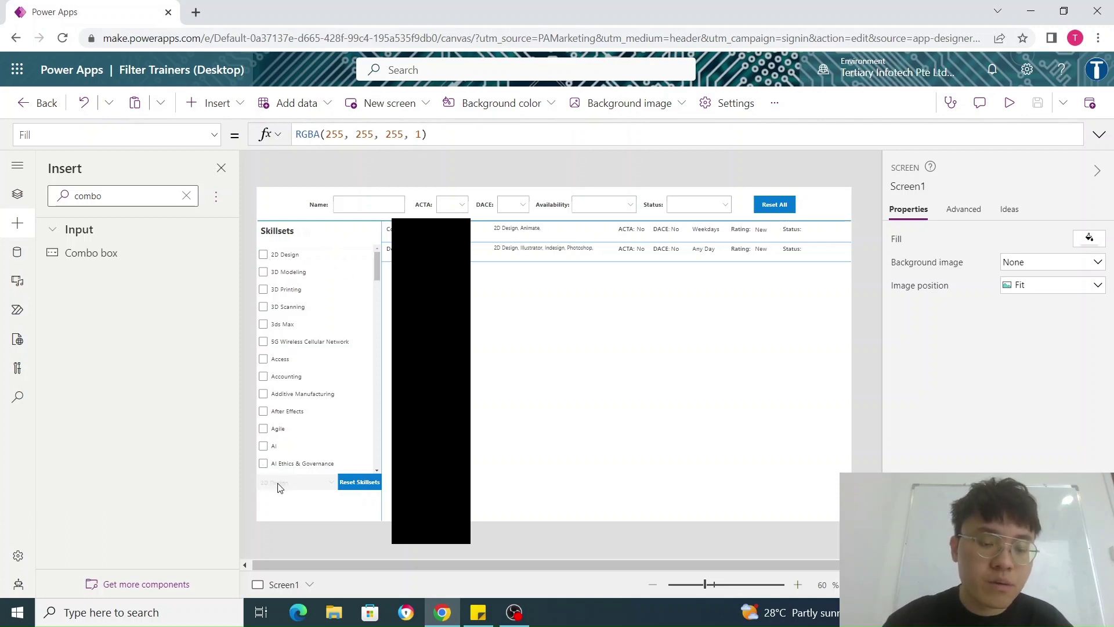
- Examine the DefaultSelectedItems formula of the cbSkillsets combo box, which uses colSkillsets.Name
{"action": "left_click", "coordinate": [288, 483]}
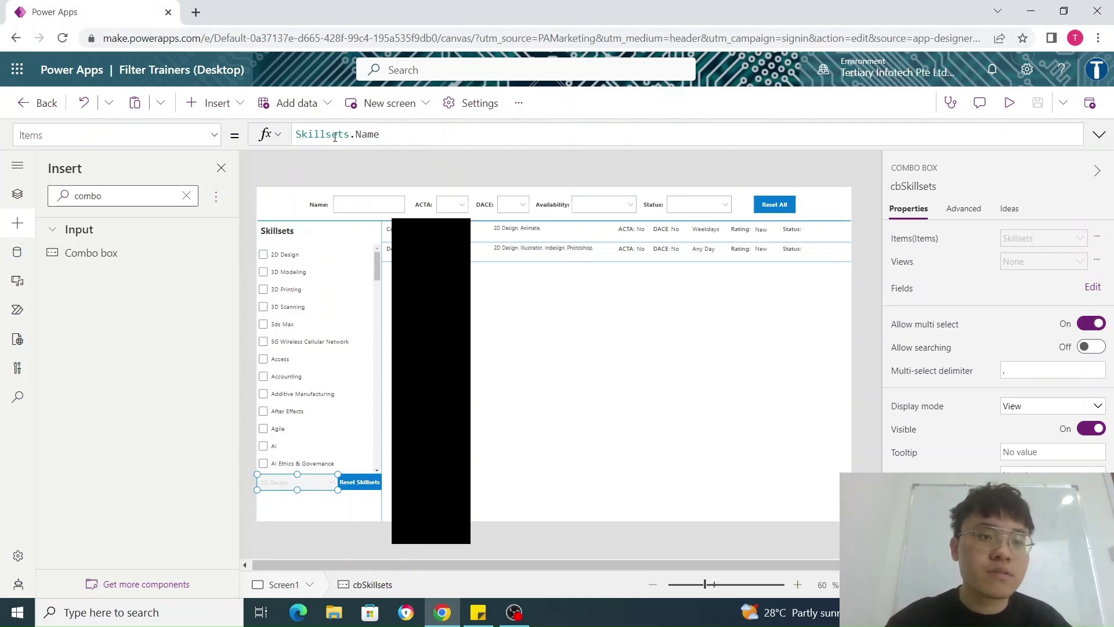
{"action": "left_click", "coordinate": [214, 134]}
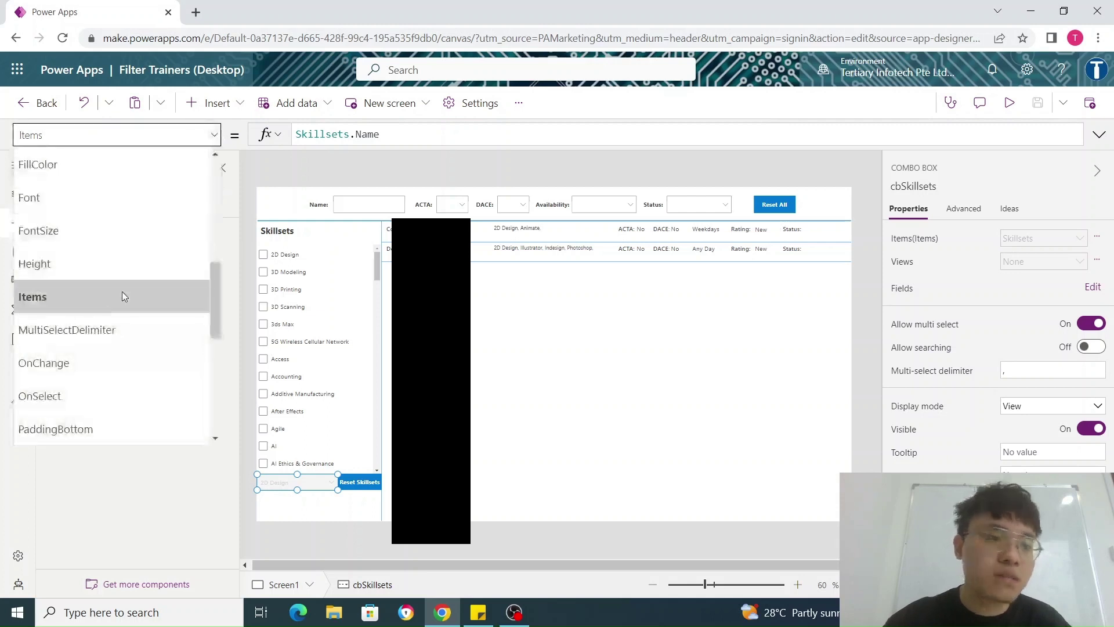
{"action": "scroll", "coordinate": [124, 307], "scroll_direction": "down", "scroll_amount": 1}
{"action": "scroll", "coordinate": [125, 325], "scroll_direction": "down", "scroll_amount": 5}
{"action": "scroll", "coordinate": [125, 337], "scroll_direction": "up", "scroll_amount": 10}
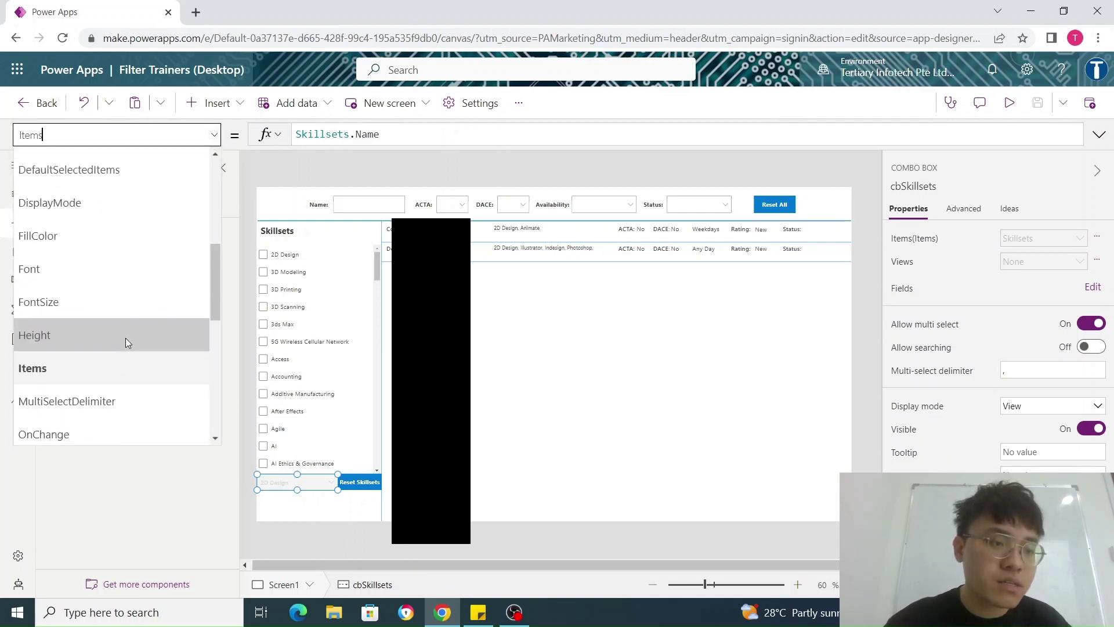
{"action": "left_click", "coordinate": [101, 385]}
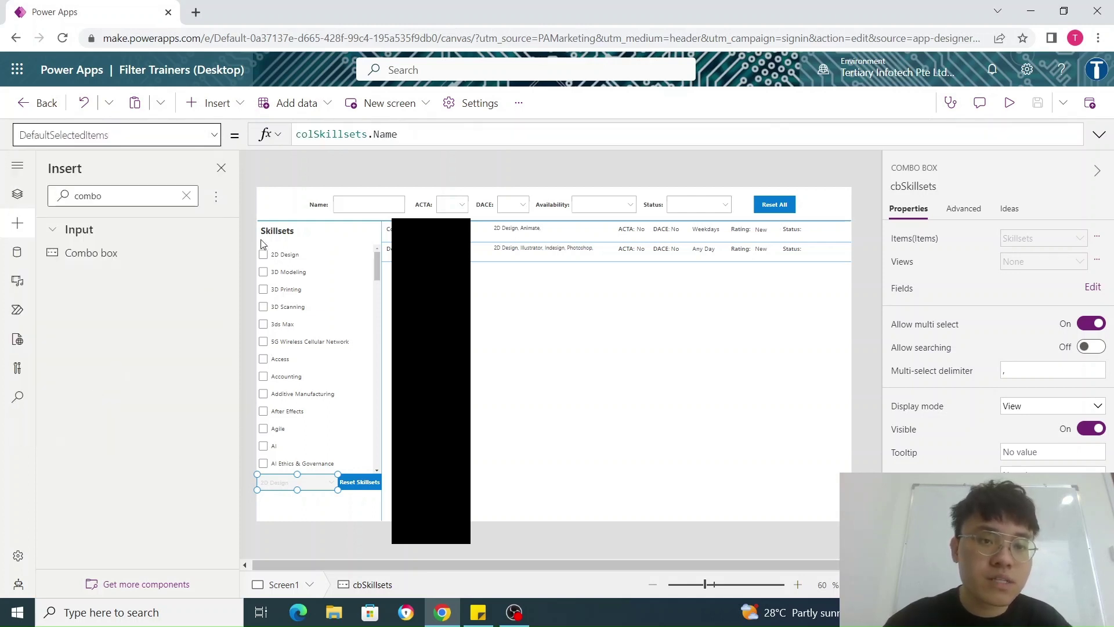
{"action": "left_click", "coordinate": [355, 139]}
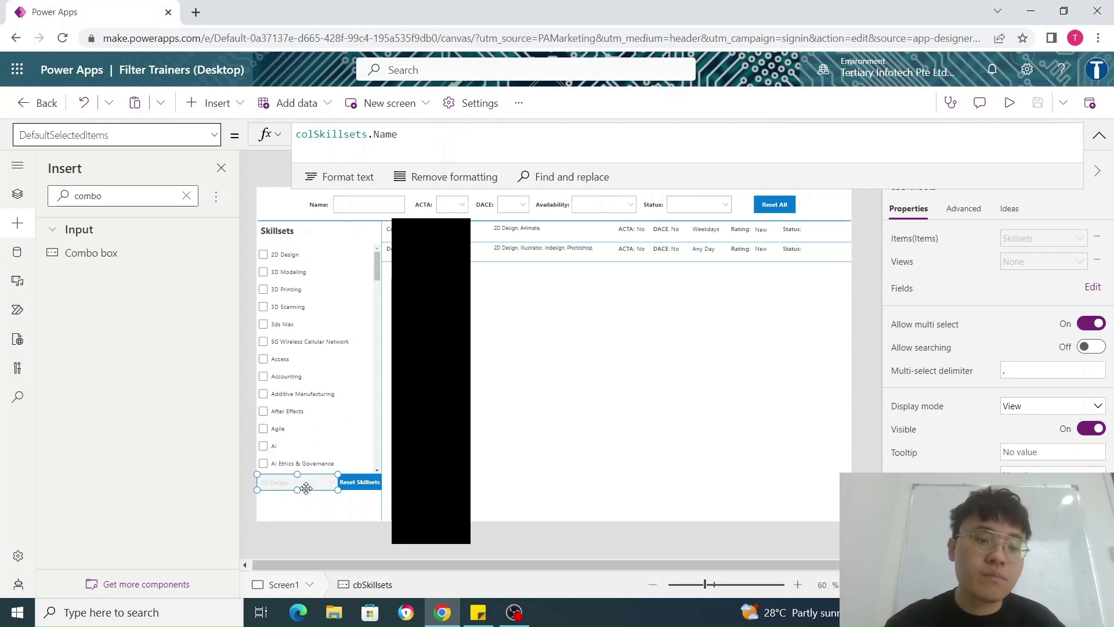
- Review the skillsets filter conditions in the trainers gallery's Items formula, collapse the formula area, and deselect the gallery
{"action": "left_click", "coordinate": [505, 268]}
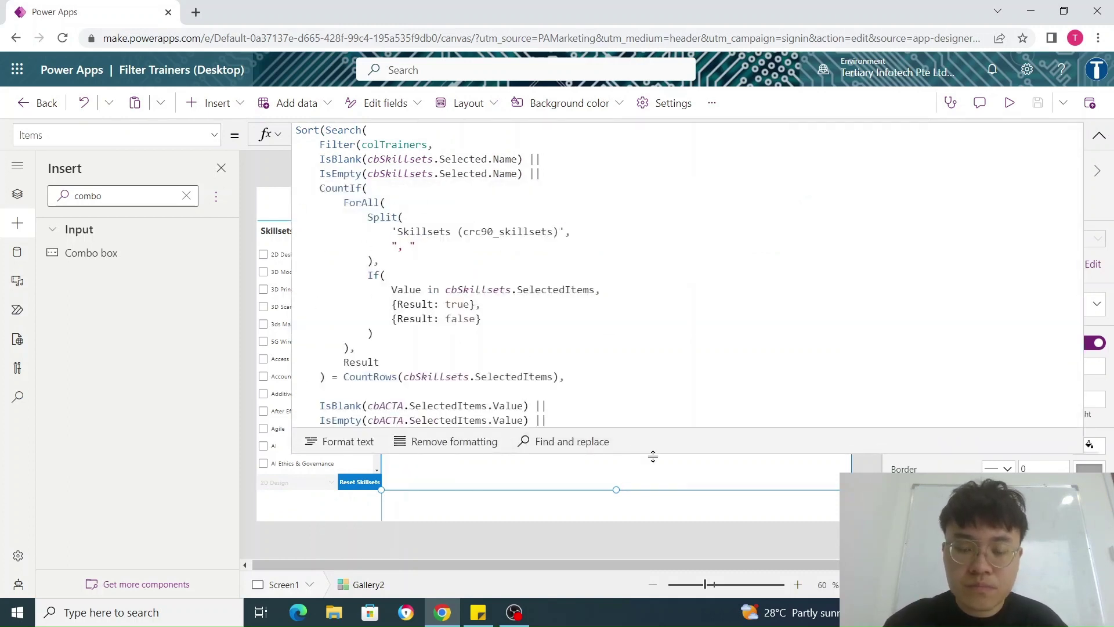
{"action": "left_click_drag", "start_coordinate": [654, 454], "coordinate": [666, 144]}
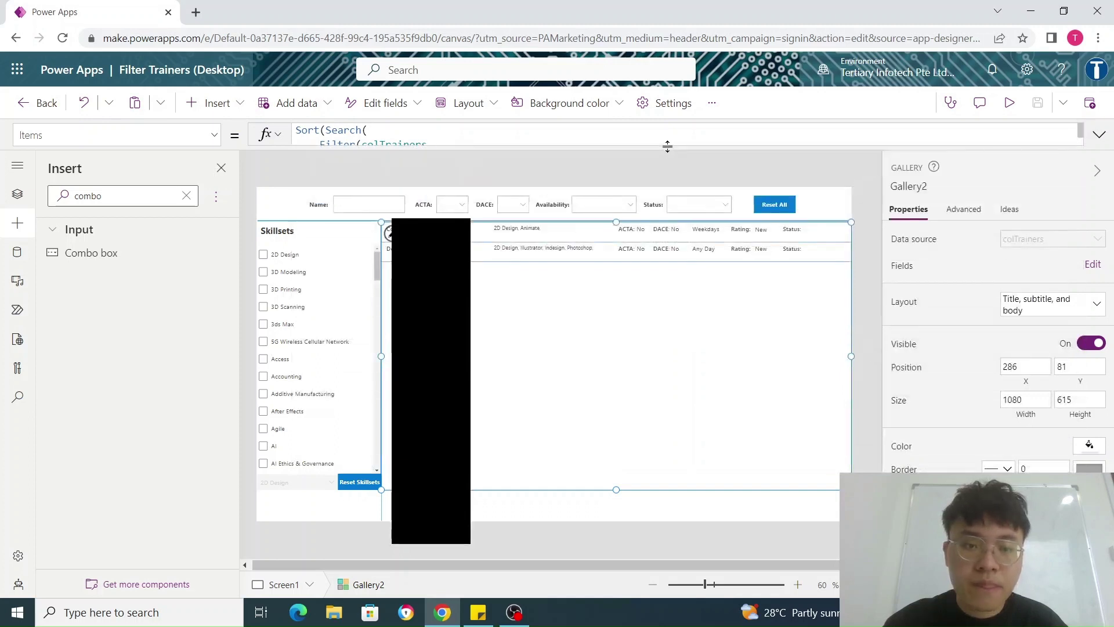
{"action": "left_click", "coordinate": [670, 180]}
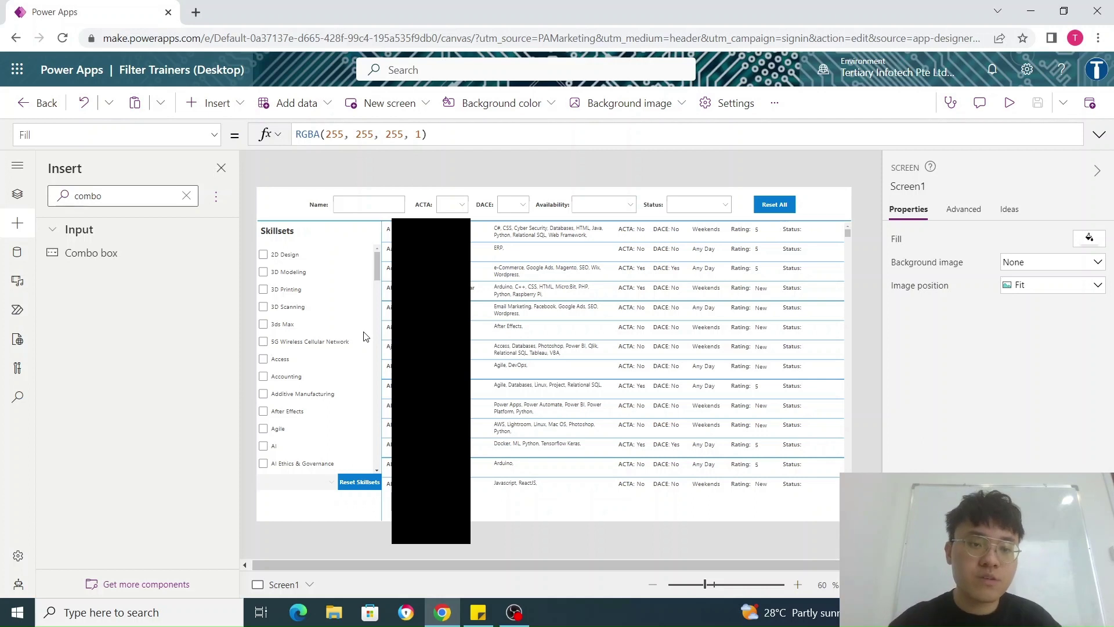
- Examine the OnSelect formula of the Reset Skillsets button, covering its Clear, Reset and Set calls
{"action": "left_click", "coordinate": [357, 487]}
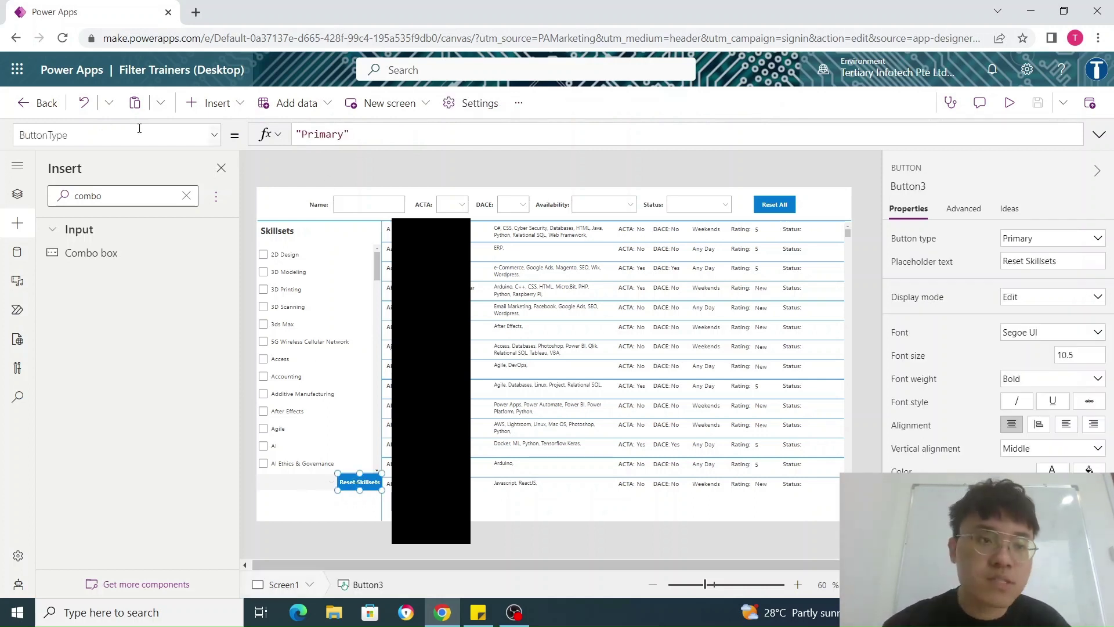
{"action": "left_click", "coordinate": [214, 135]}
{"action": "scroll", "coordinate": [120, 309], "scroll_direction": "down", "scroll_amount": 5}
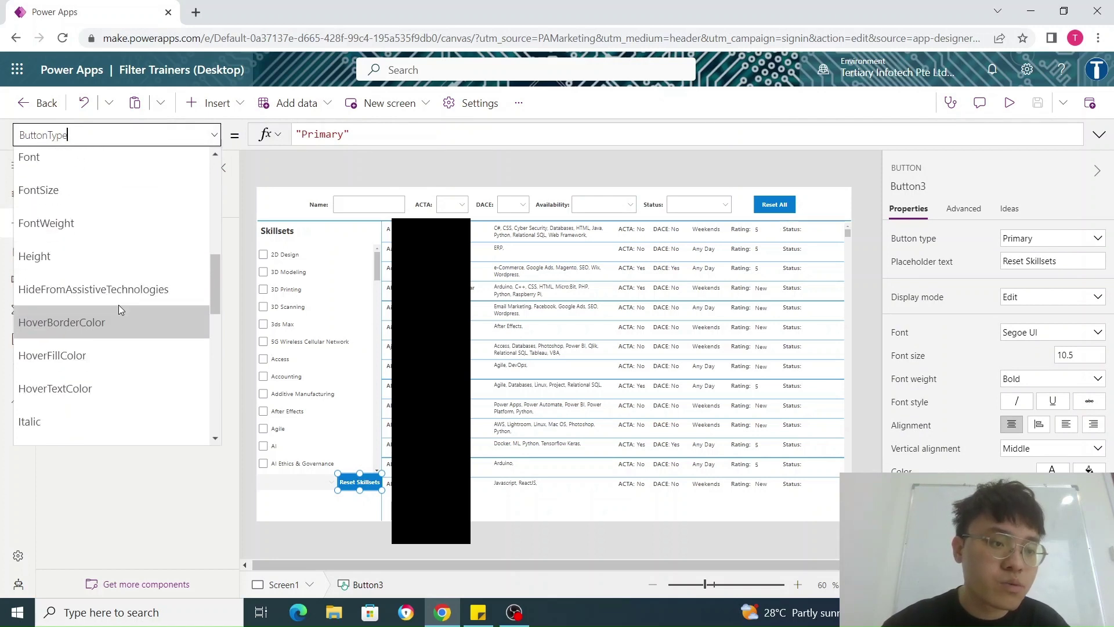
{"action": "scroll", "coordinate": [120, 310], "scroll_direction": "down", "scroll_amount": 2}
{"action": "left_click", "coordinate": [77, 381]}
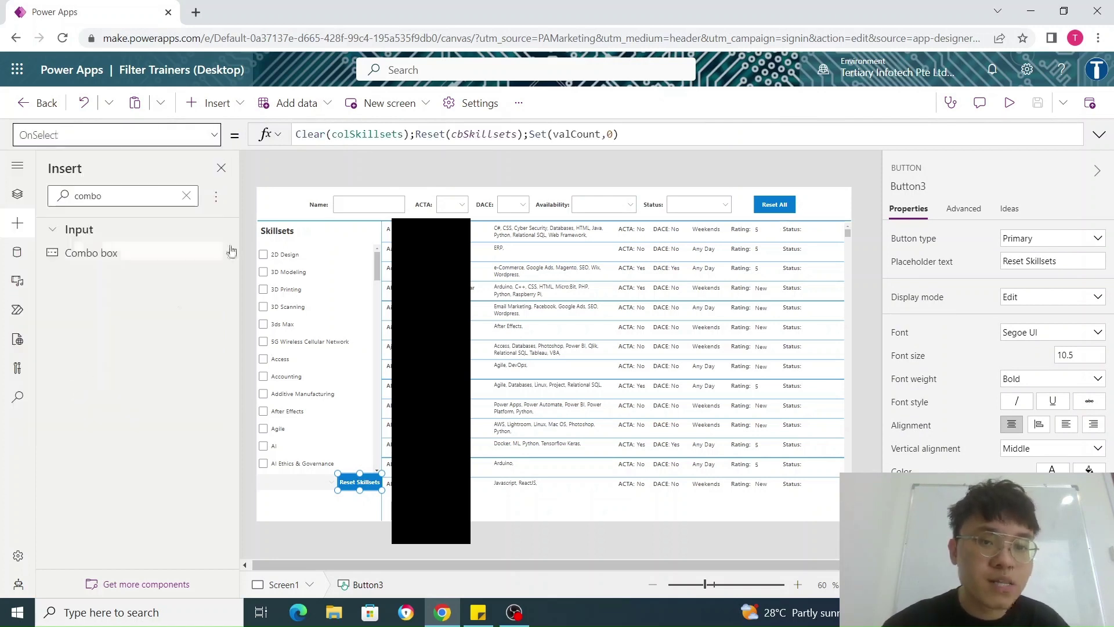
{"action": "left_click", "coordinate": [352, 140]}
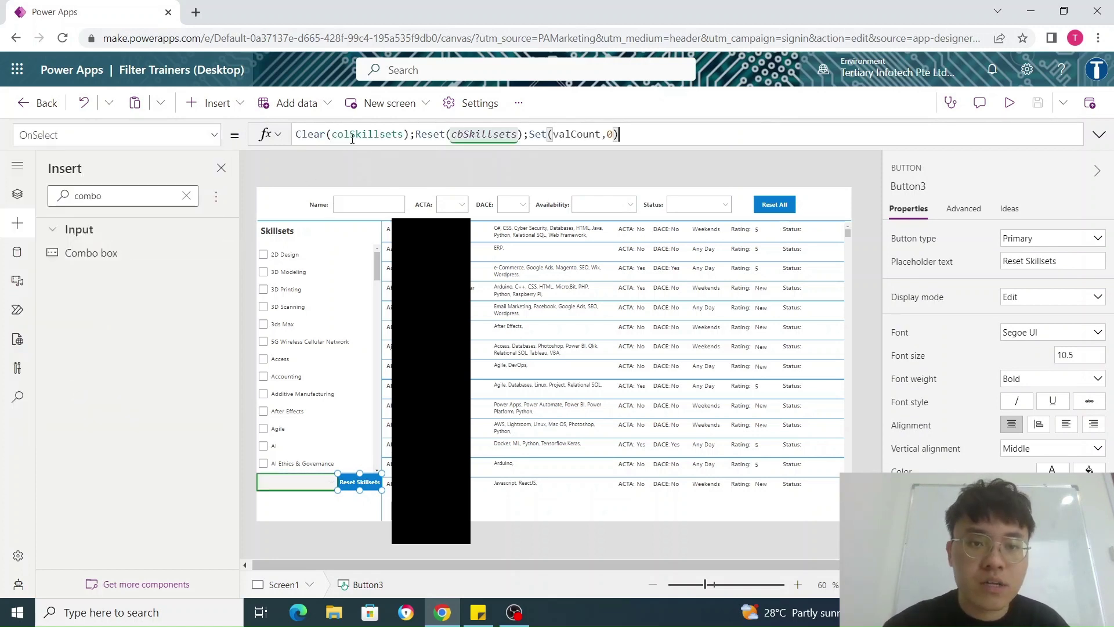
{"action": "left_click", "coordinate": [387, 134]}
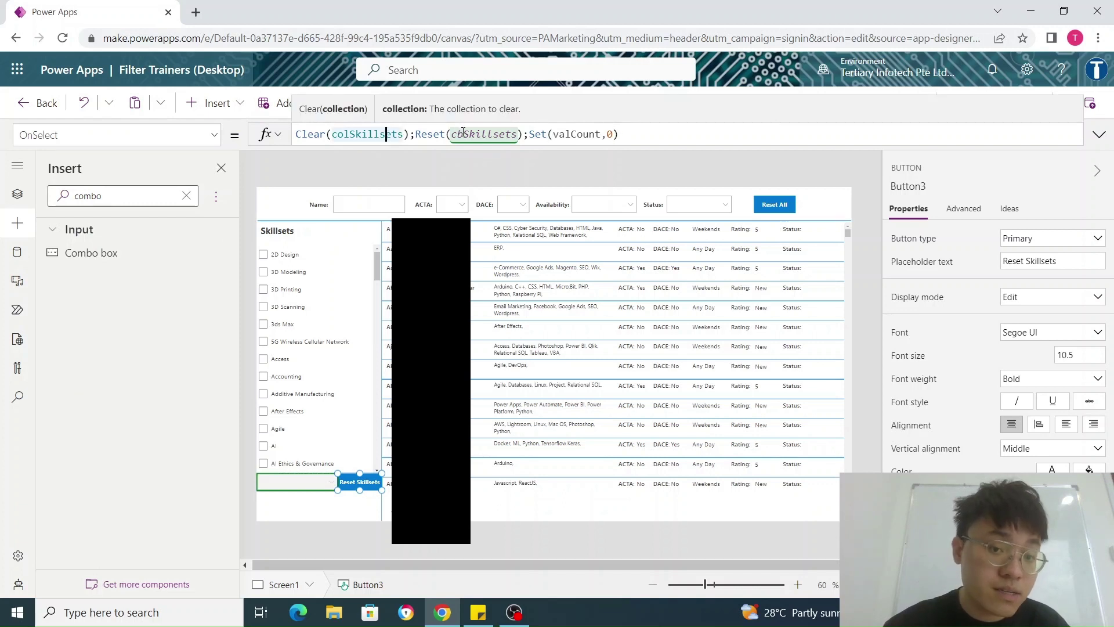
{"action": "left_click", "coordinate": [464, 133]}
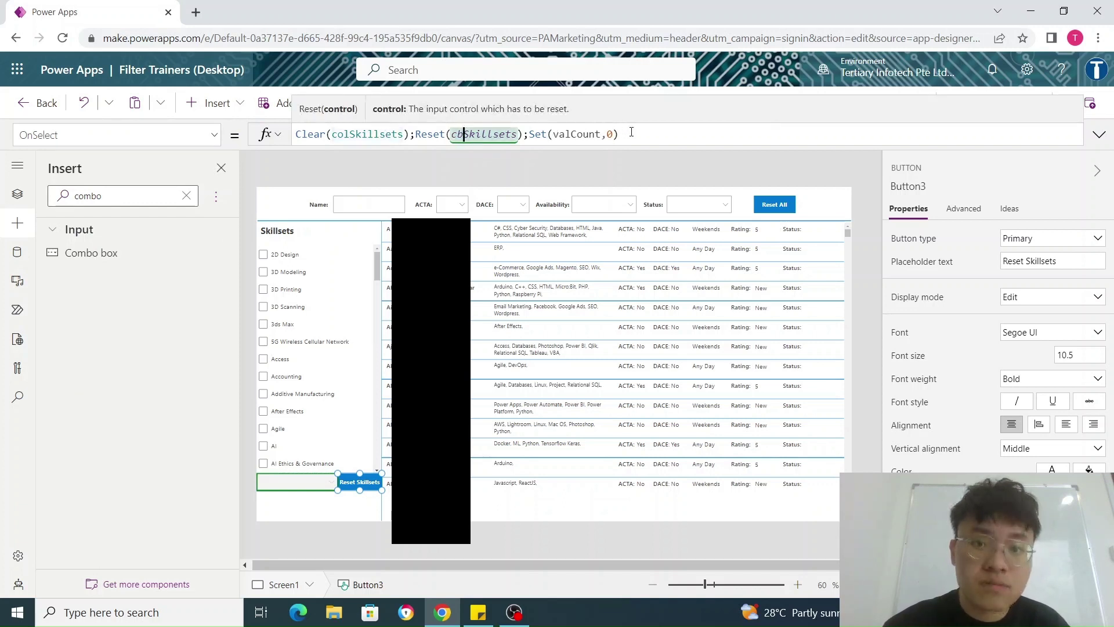
{"action": "left_click", "coordinate": [525, 134]}
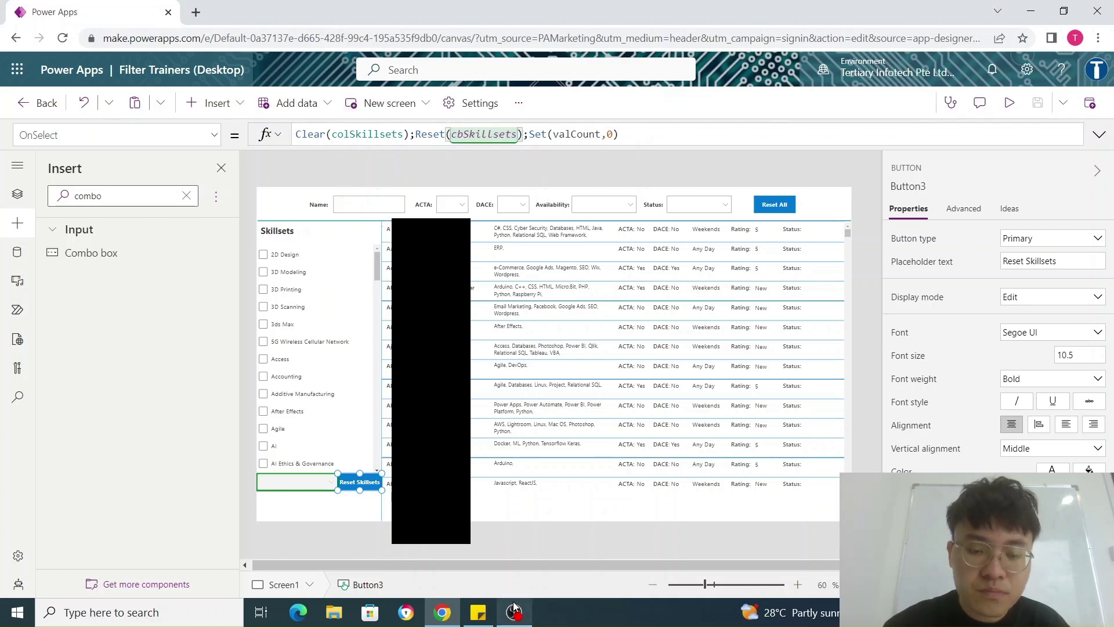
- Find the OnSelect property of the Reset All button and examine its Reset and Clear calls
{"action": "left_click", "coordinate": [769, 209]}
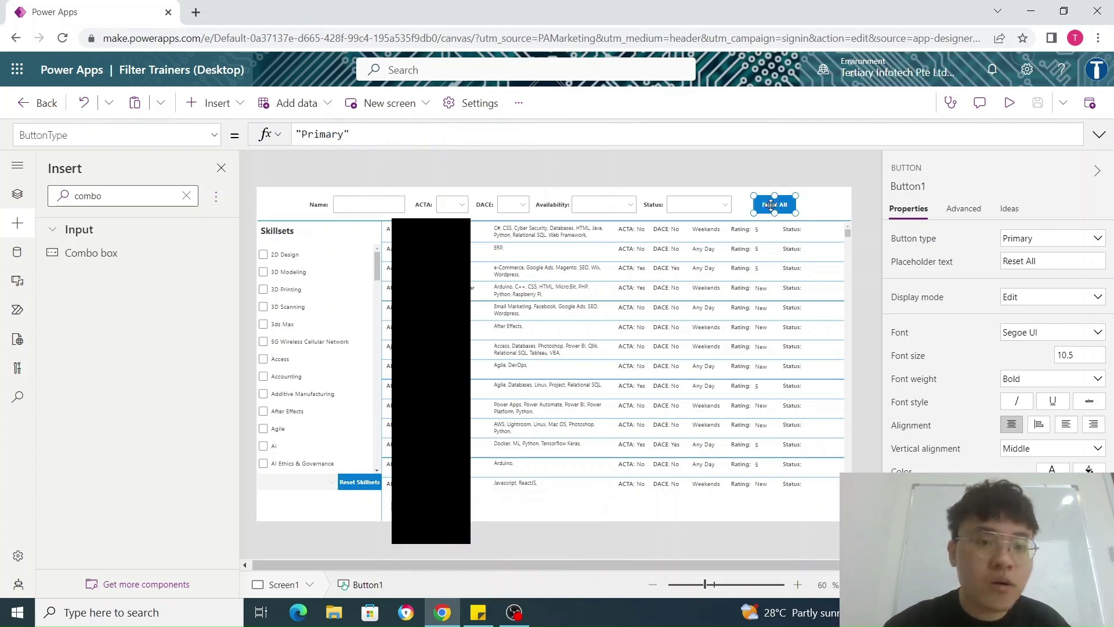
{"action": "left_click", "coordinate": [211, 137]}
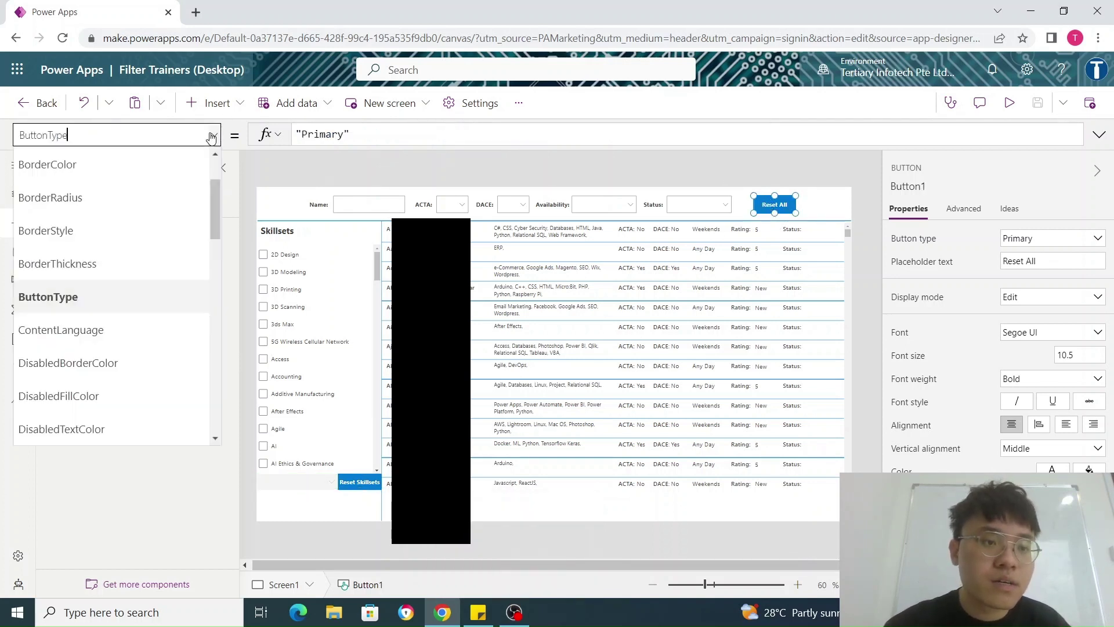
{"action": "scroll", "coordinate": [123, 295], "scroll_direction": "down", "scroll_amount": 15}
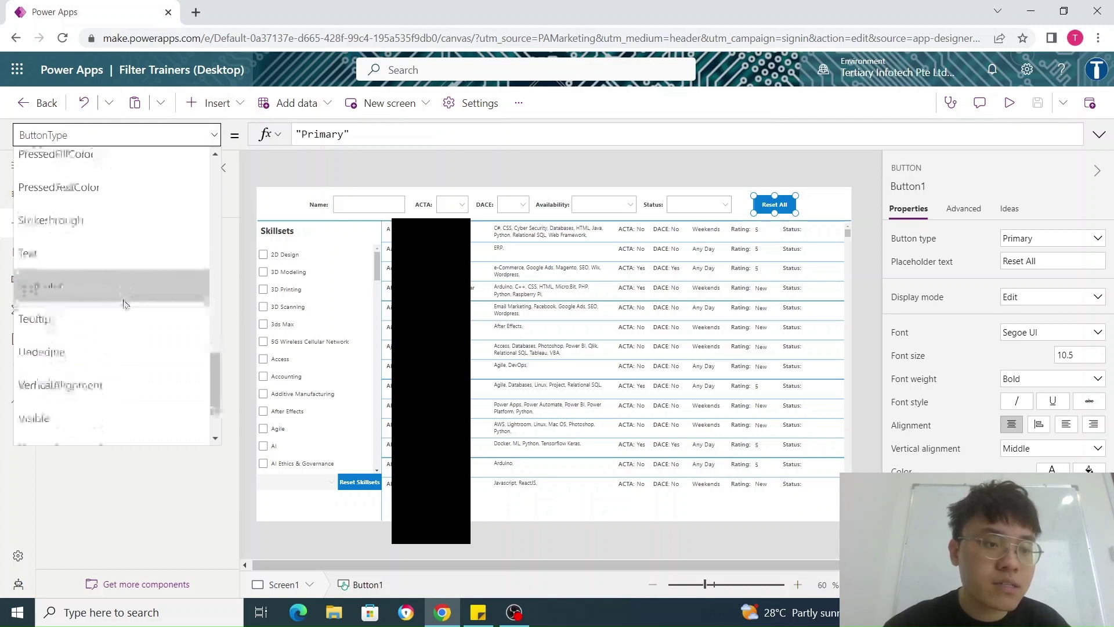
{"action": "scroll", "coordinate": [123, 305], "scroll_direction": "down", "scroll_amount": 2}
{"action": "scroll", "coordinate": [119, 305], "scroll_direction": "up", "scroll_amount": 10}
{"action": "left_click", "coordinate": [89, 368]}
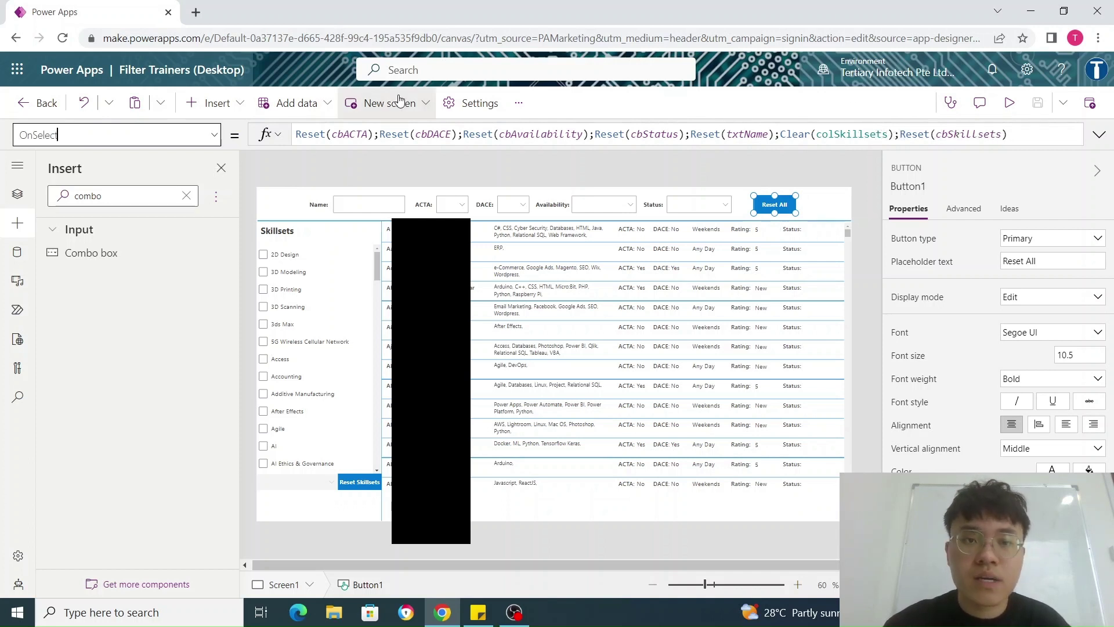
- Open the published Trainer Search App in the browser at the Filter Trainers (Desktop) page and browse the trainers list
{"action": "left_click", "coordinate": [195, 13]}
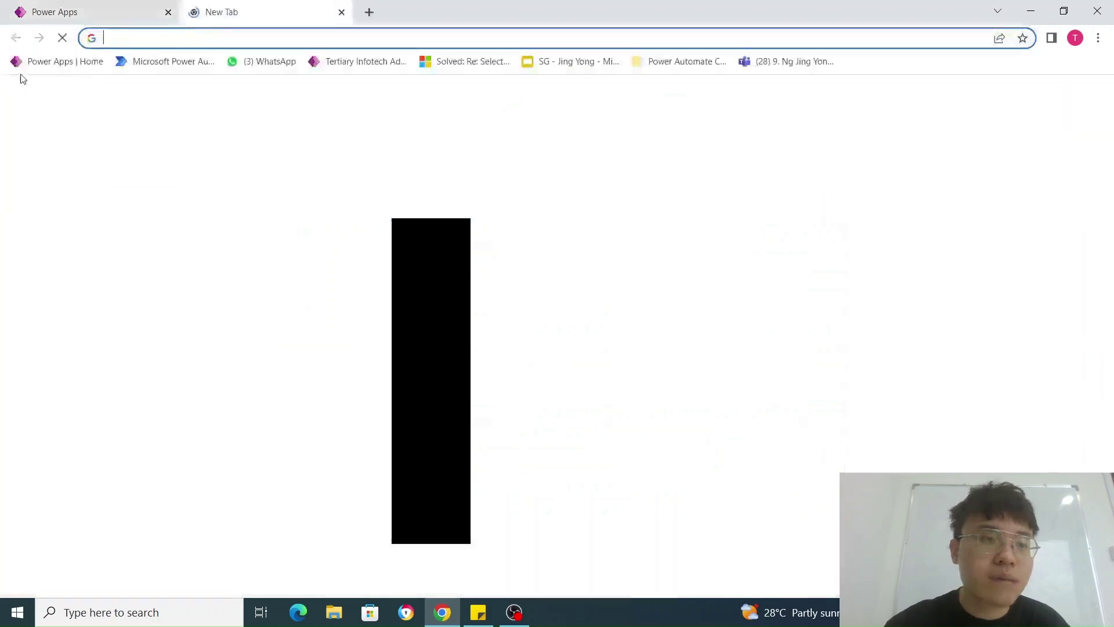
{"action": "left_click", "coordinate": [86, 62]}
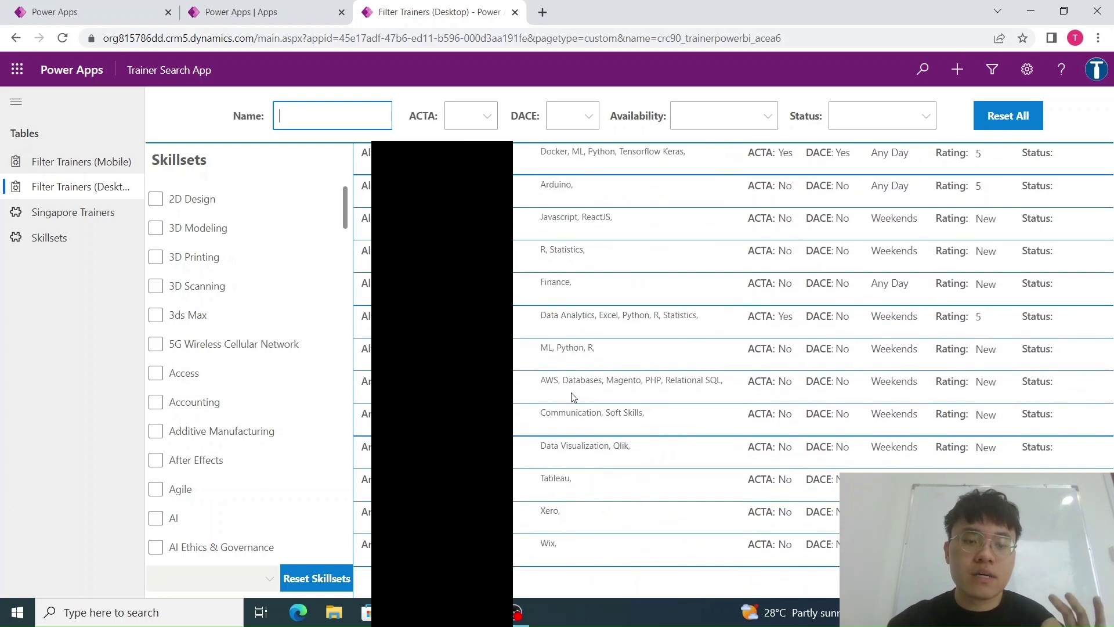
{"action": "scroll", "coordinate": [571, 392], "scroll_direction": "down", "scroll_amount": 10}
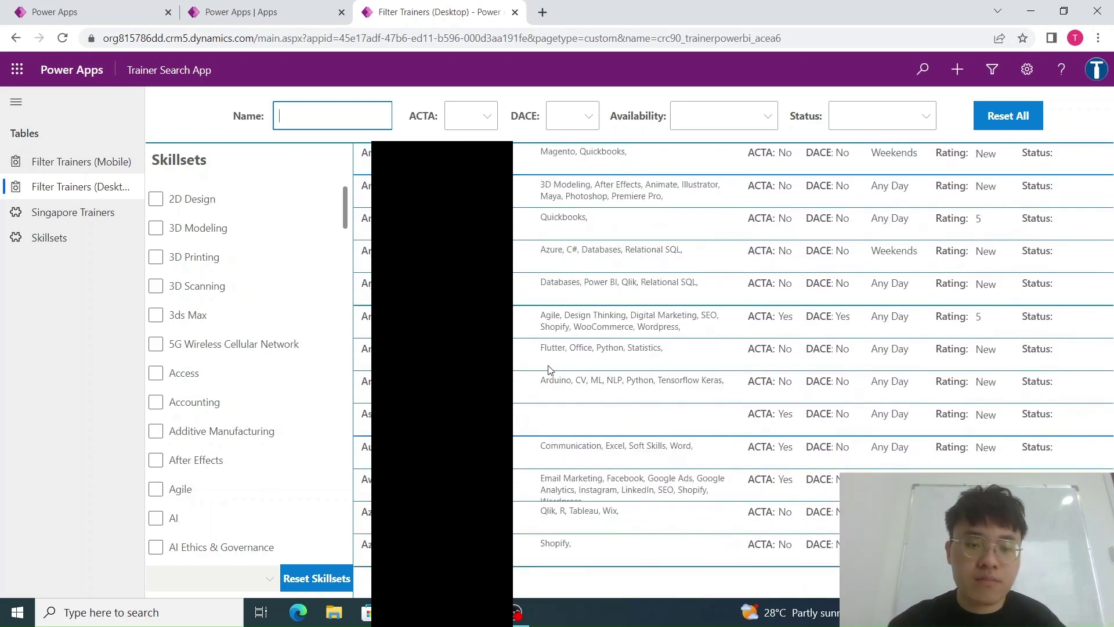
{"action": "scroll", "coordinate": [550, 372], "scroll_direction": "down", "scroll_amount": 5}
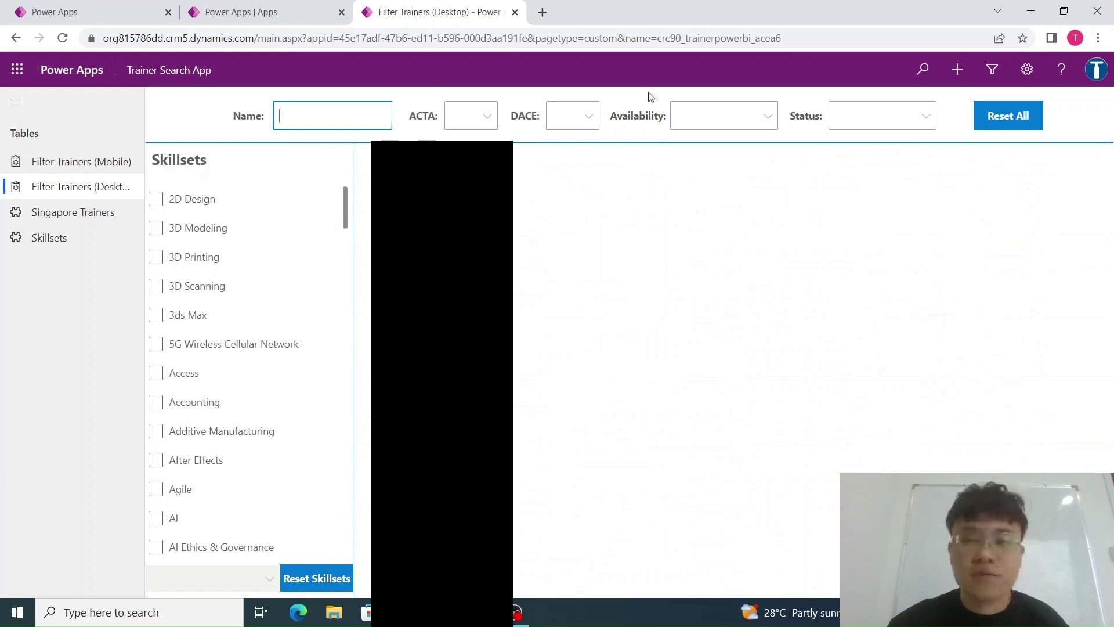
- Filter the trainers by a partial trainer name and by ACTA set to No
{"action": "left_click", "coordinate": [353, 114]}
{"action": "type", "text": "be"}
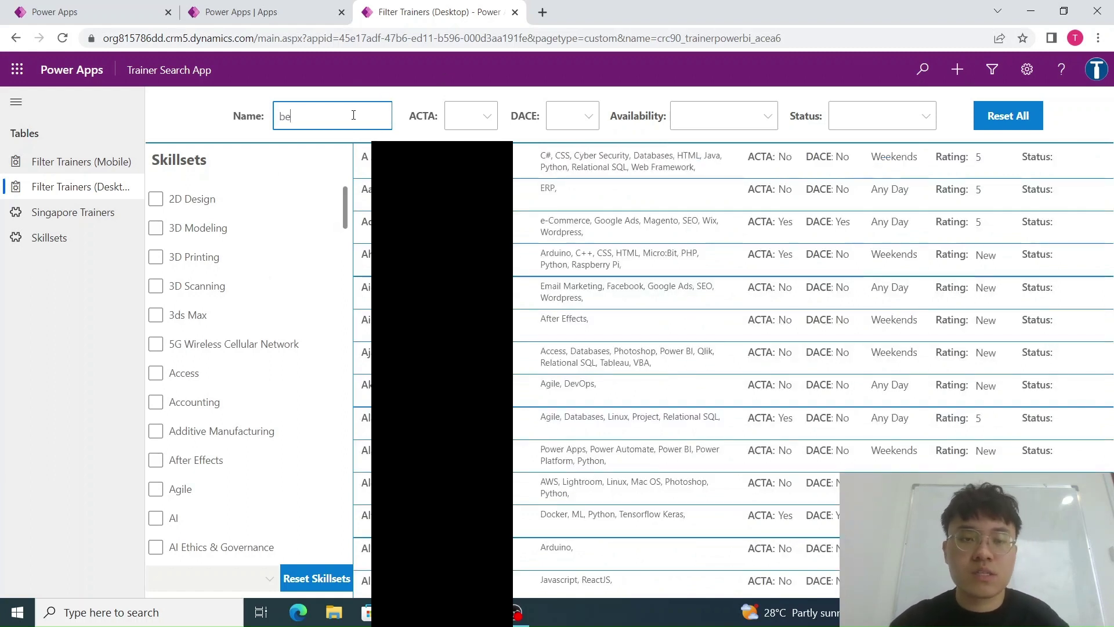
{"action": "type", "text": "n"}
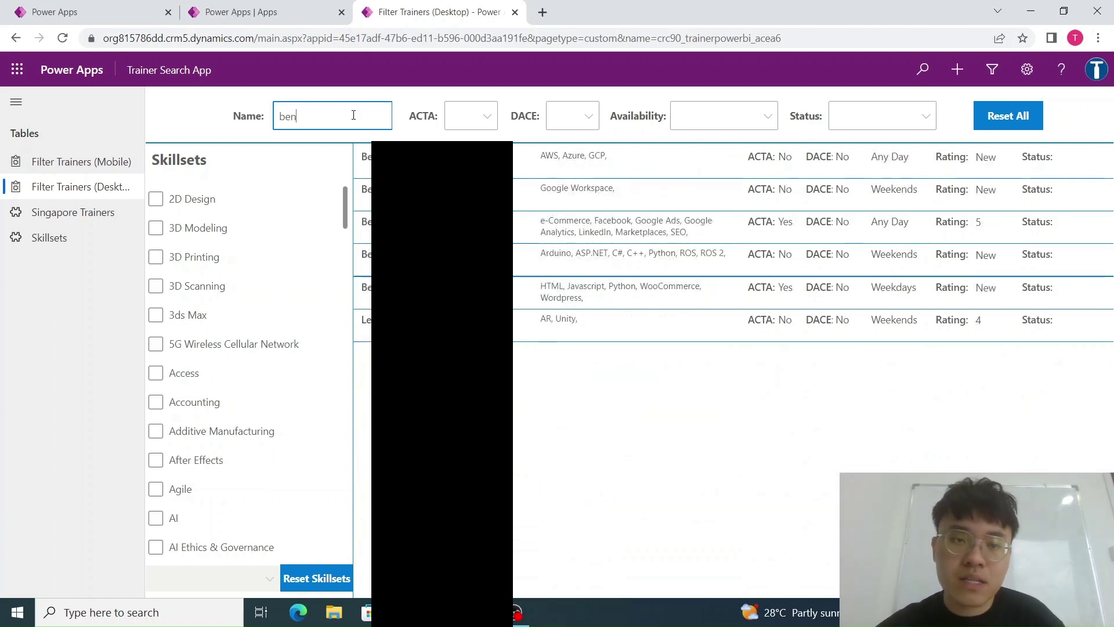
{"action": "left_click", "coordinate": [480, 117]}
{"action": "left_click", "coordinate": [458, 140]}
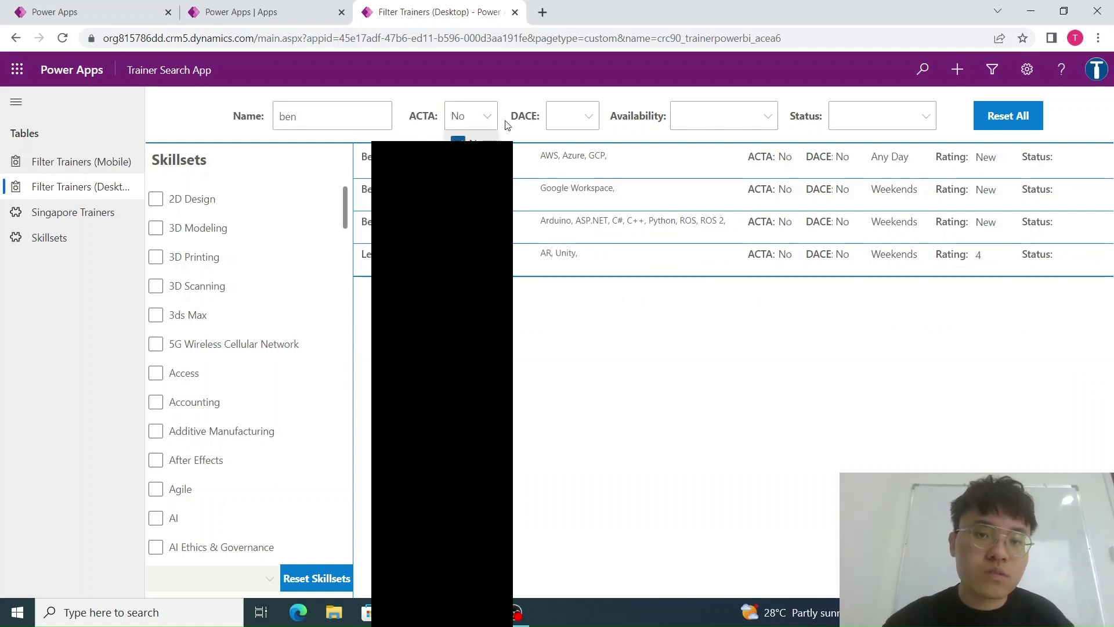
- Narrow the trainers further with DACE set to No and Availability set to Any Day
{"action": "left_click", "coordinate": [595, 125]}
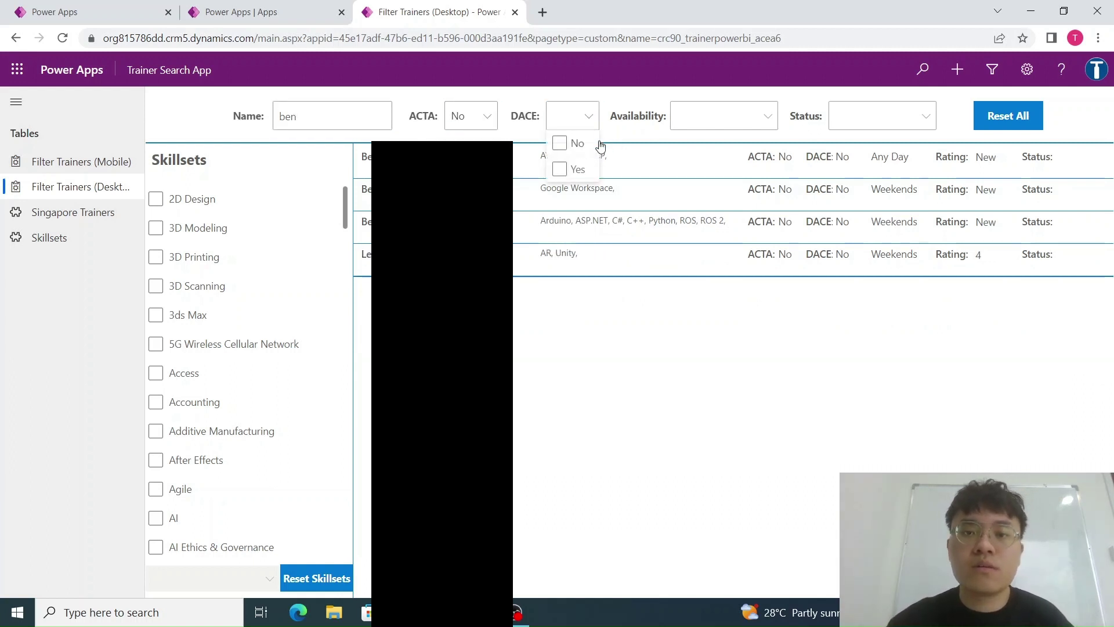
{"action": "left_click", "coordinate": [560, 144]}
{"action": "left_click", "coordinate": [685, 122]}
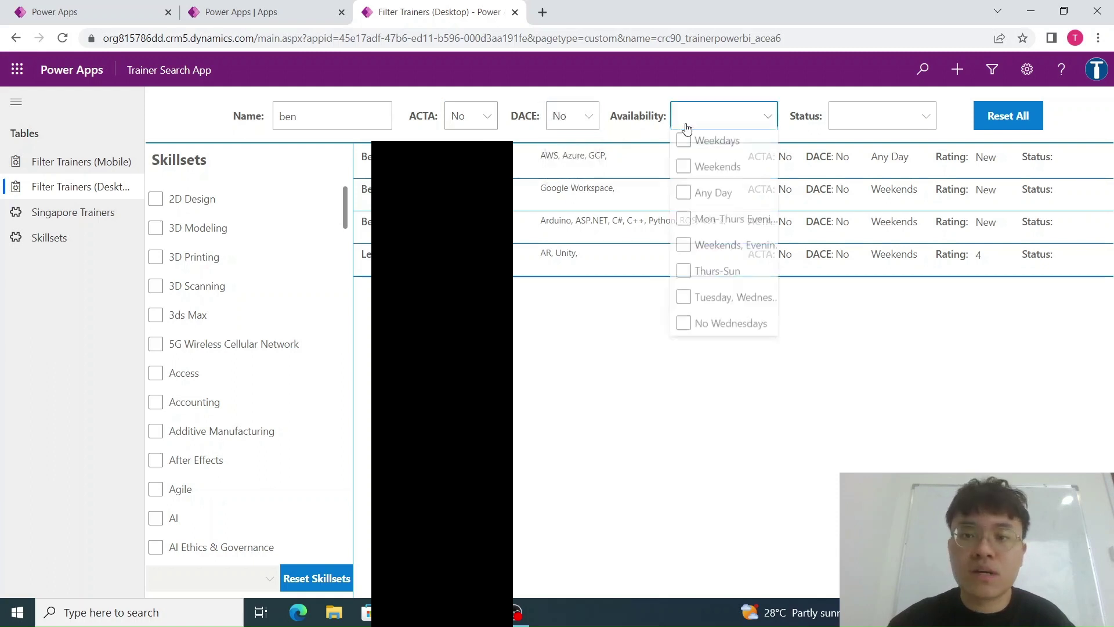
{"action": "left_click", "coordinate": [718, 142]}
{"action": "left_click", "coordinate": [718, 145]}
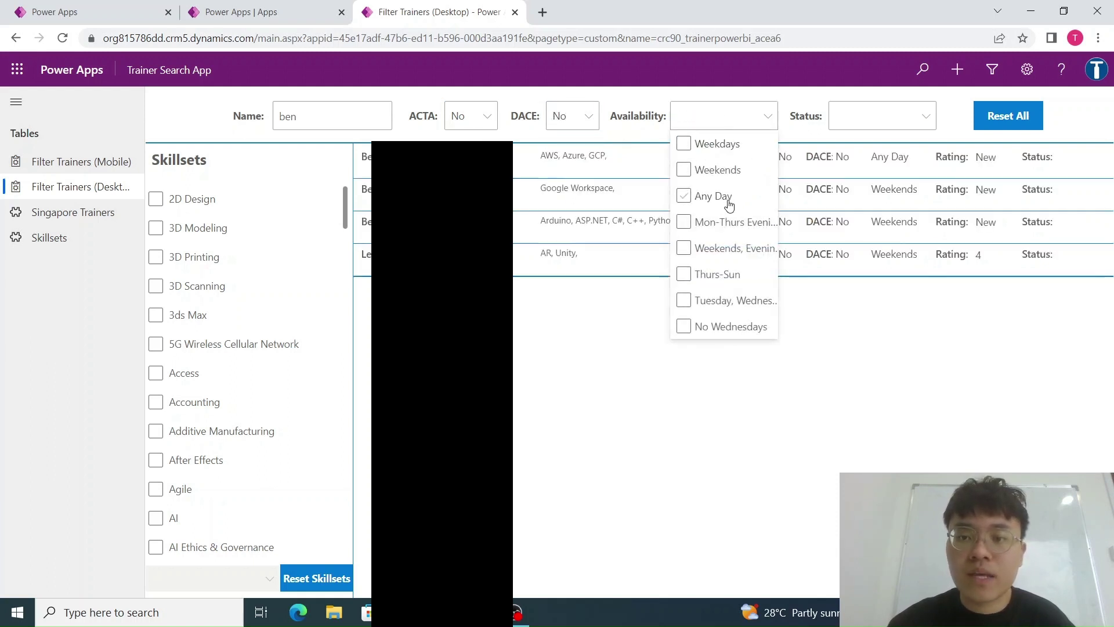
{"action": "left_click", "coordinate": [725, 197]}
- Check the Status filter without choosing a value, and reset all trainer filters
{"action": "left_click", "coordinate": [799, 120]}
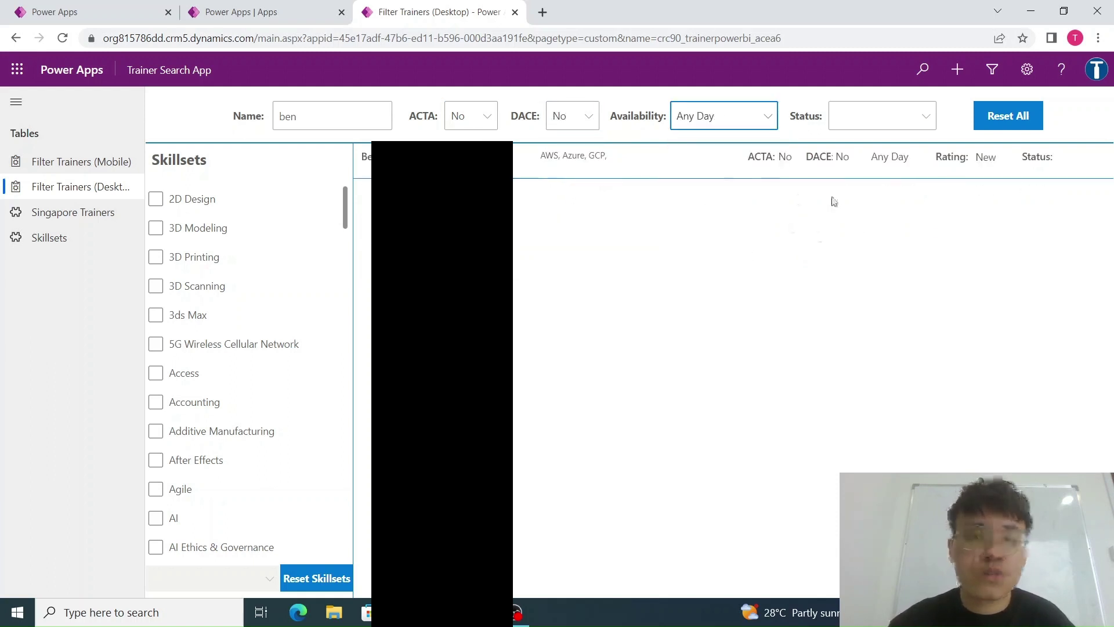
{"action": "left_click", "coordinate": [883, 124]}
{"action": "left_click", "coordinate": [883, 115]}
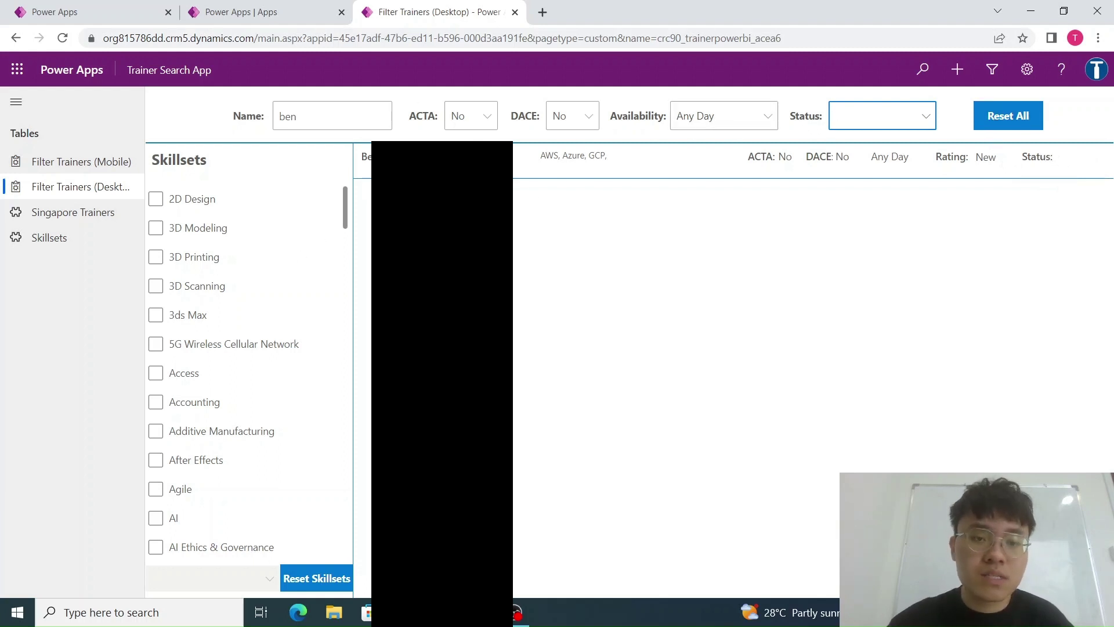
{"action": "left_click", "coordinate": [1009, 125]}
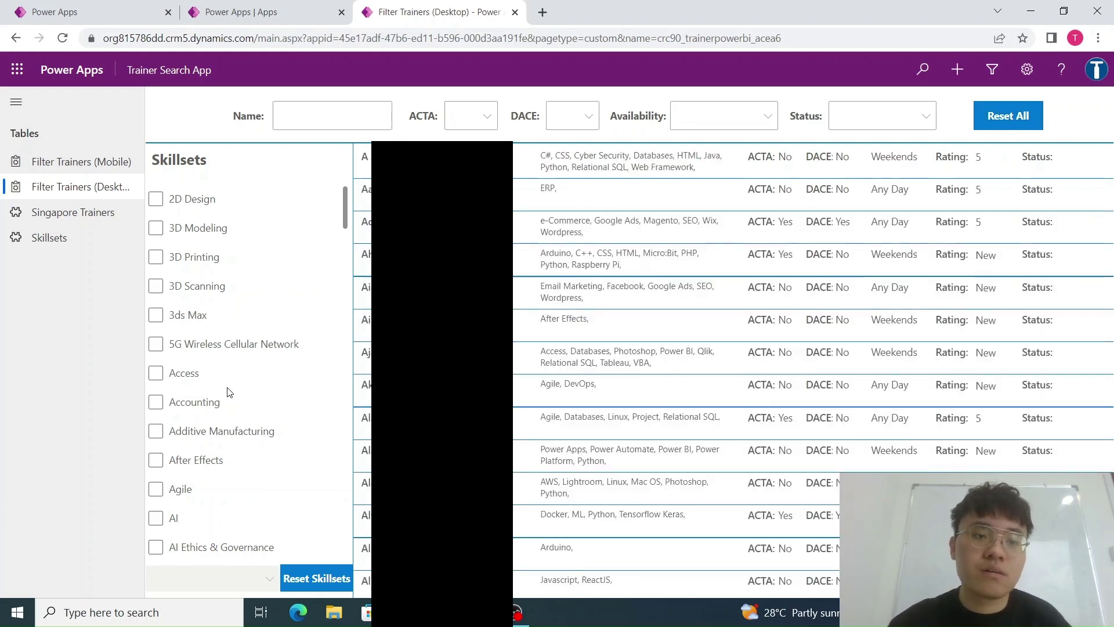
- Filter the trainers by the ReactJS skillset
{"action": "scroll", "coordinate": [270, 348], "scroll_direction": "down", "scroll_amount": 15}
{"action": "scroll", "coordinate": [266, 366], "scroll_direction": "down", "scroll_amount": 15}
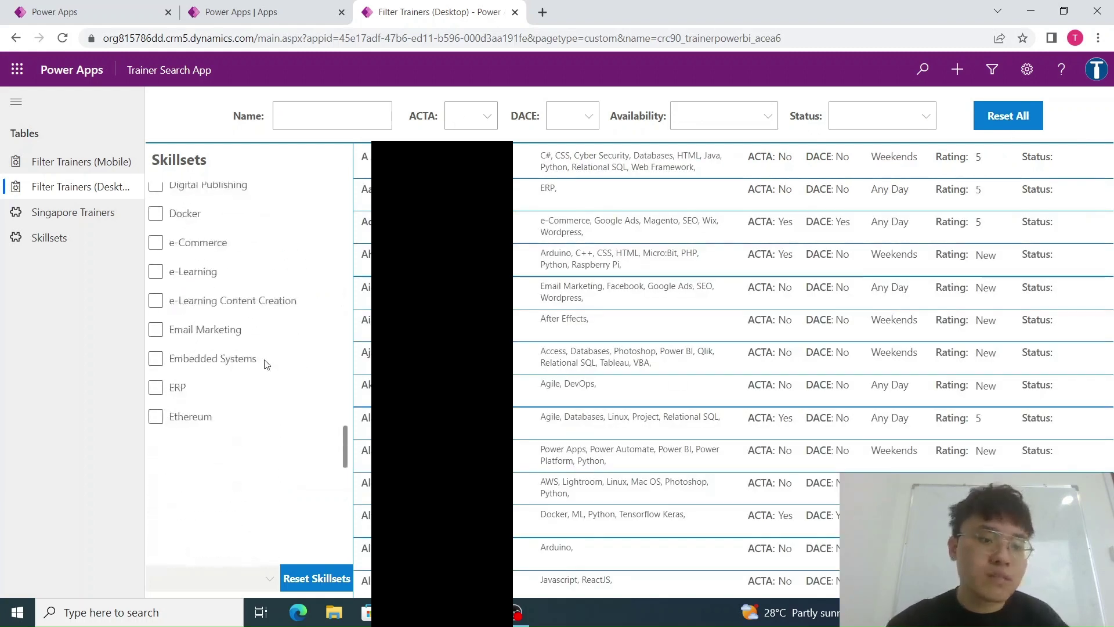
{"action": "scroll", "coordinate": [266, 371], "scroll_direction": "down", "scroll_amount": 15}
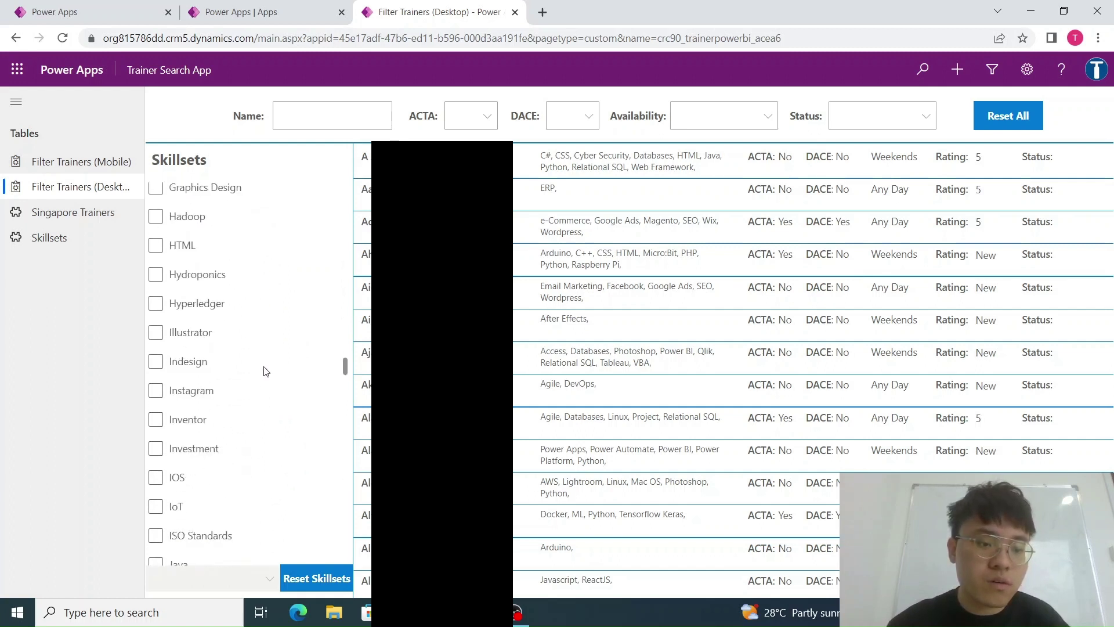
{"action": "scroll", "coordinate": [221, 325], "scroll_direction": "down", "scroll_amount": 15}
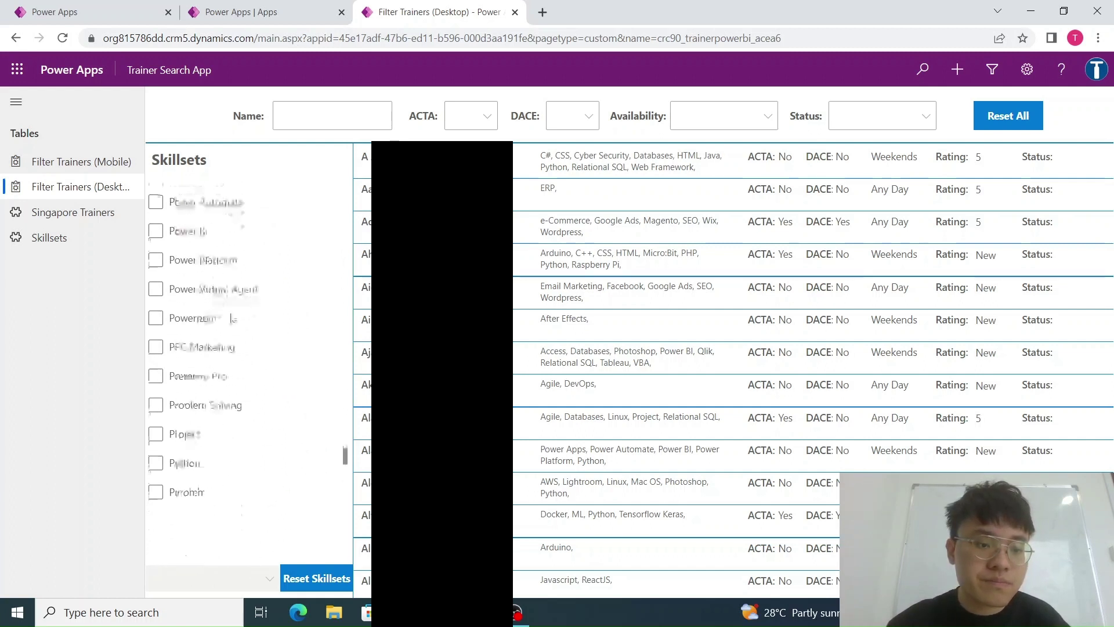
{"action": "scroll", "coordinate": [224, 372], "scroll_direction": "down", "scroll_amount": 3}
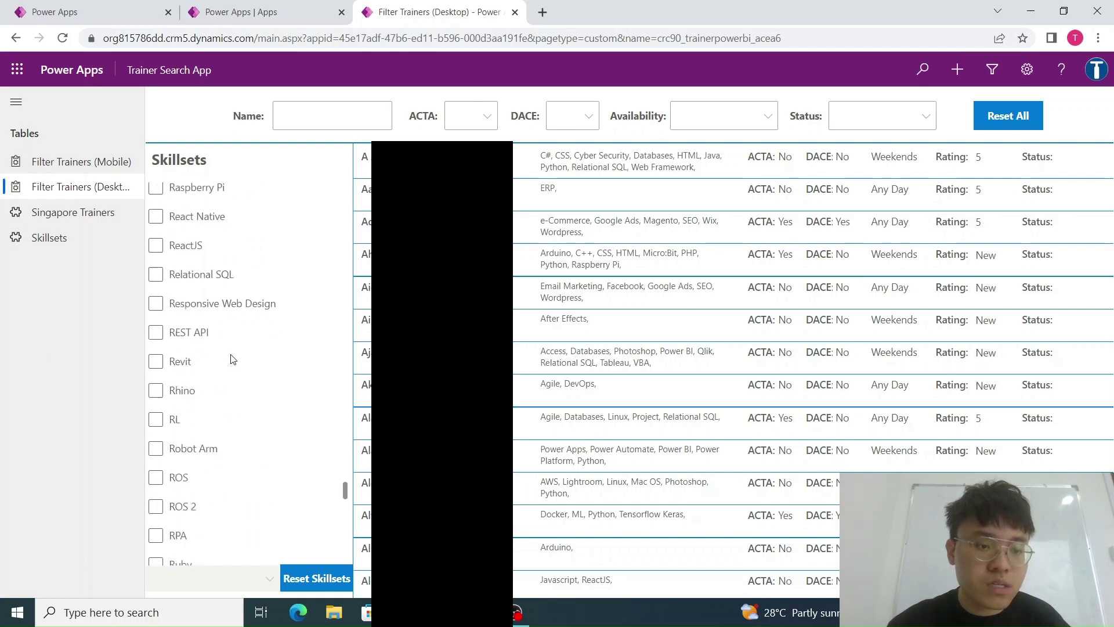
{"action": "scroll", "coordinate": [218, 374], "scroll_direction": "up", "scroll_amount": 2}
{"action": "left_click", "coordinate": [158, 305]}
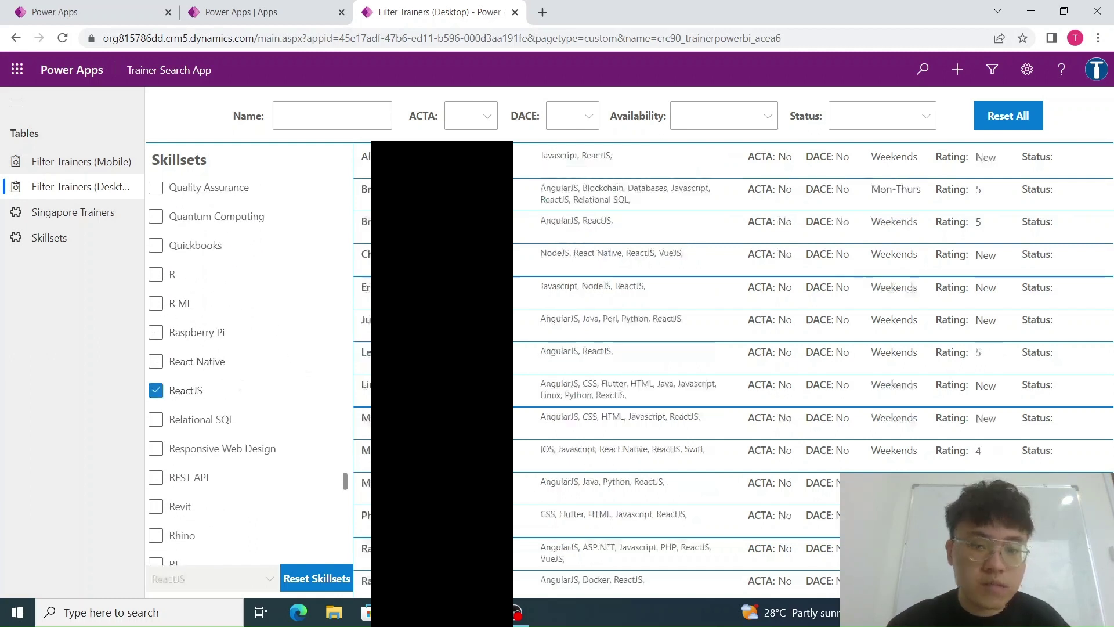
- Add the Javascript skillset to the trainer filter alongside ReactJS
{"action": "scroll", "coordinate": [246, 394], "scroll_direction": "down", "scroll_amount": 3}
{"action": "scroll", "coordinate": [247, 394], "scroll_direction": "down", "scroll_amount": 6}
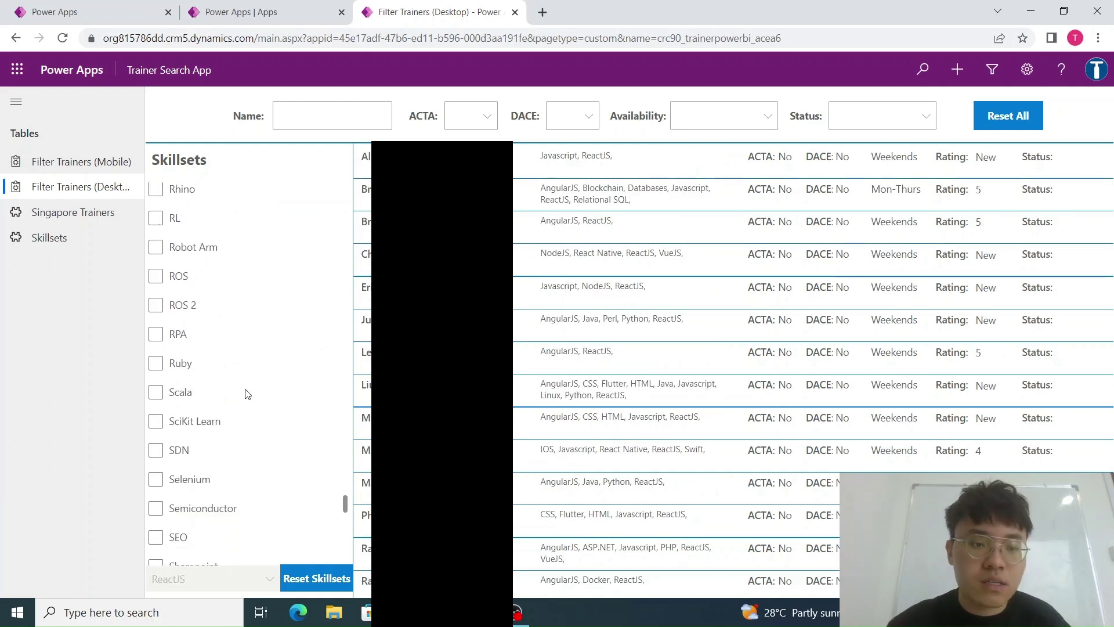
{"action": "scroll", "coordinate": [246, 395], "scroll_direction": "up", "scroll_amount": 10}
{"action": "scroll", "coordinate": [246, 394], "scroll_direction": "up", "scroll_amount": 20}
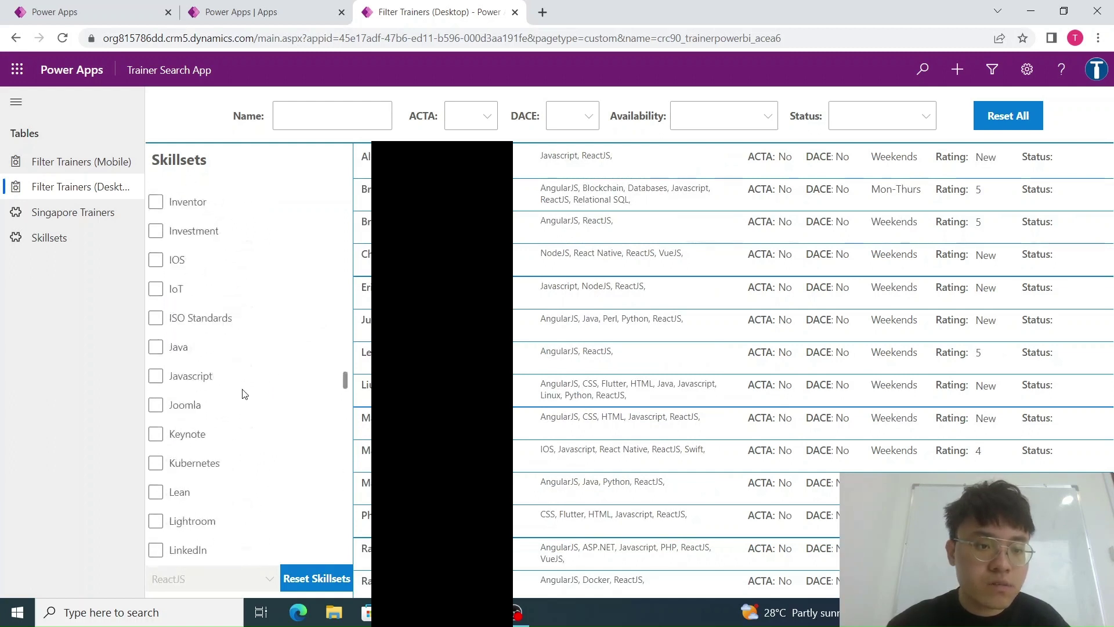
{"action": "left_click", "coordinate": [176, 376]}
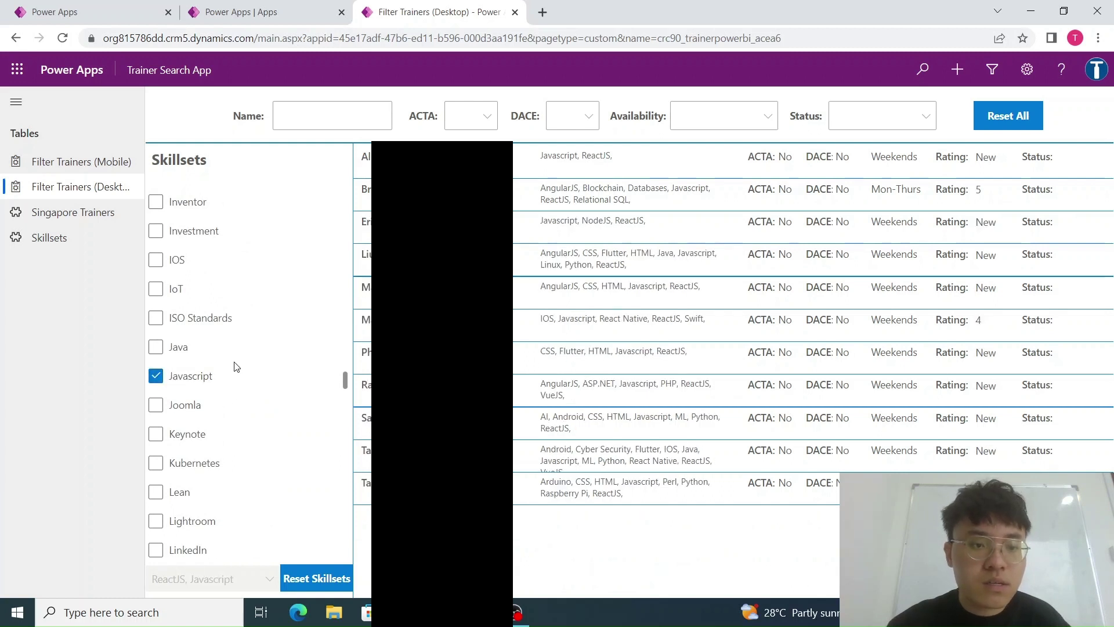
- Add the CSS skillset to the trainer filter alongside ReactJS and Javascript
{"action": "scroll", "coordinate": [226, 366], "scroll_direction": "up", "scroll_amount": 5}
{"action": "scroll", "coordinate": [196, 316], "scroll_direction": "up", "scroll_amount": 4}
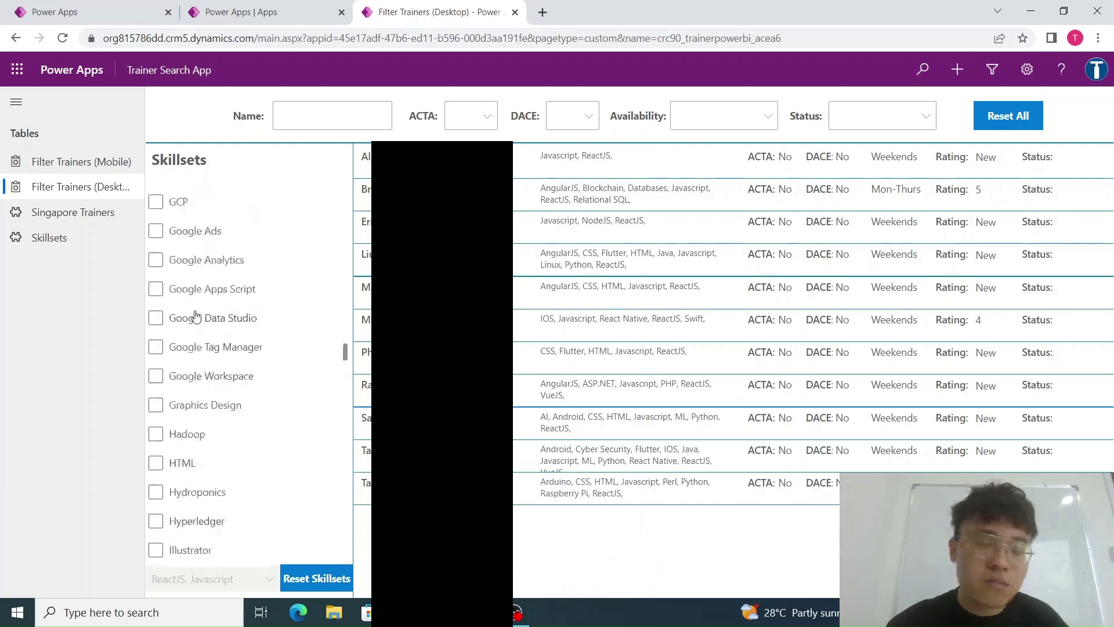
{"action": "scroll", "coordinate": [196, 316], "scroll_direction": "up", "scroll_amount": 5}
{"action": "scroll", "coordinate": [233, 355], "scroll_direction": "up", "scroll_amount": 4}
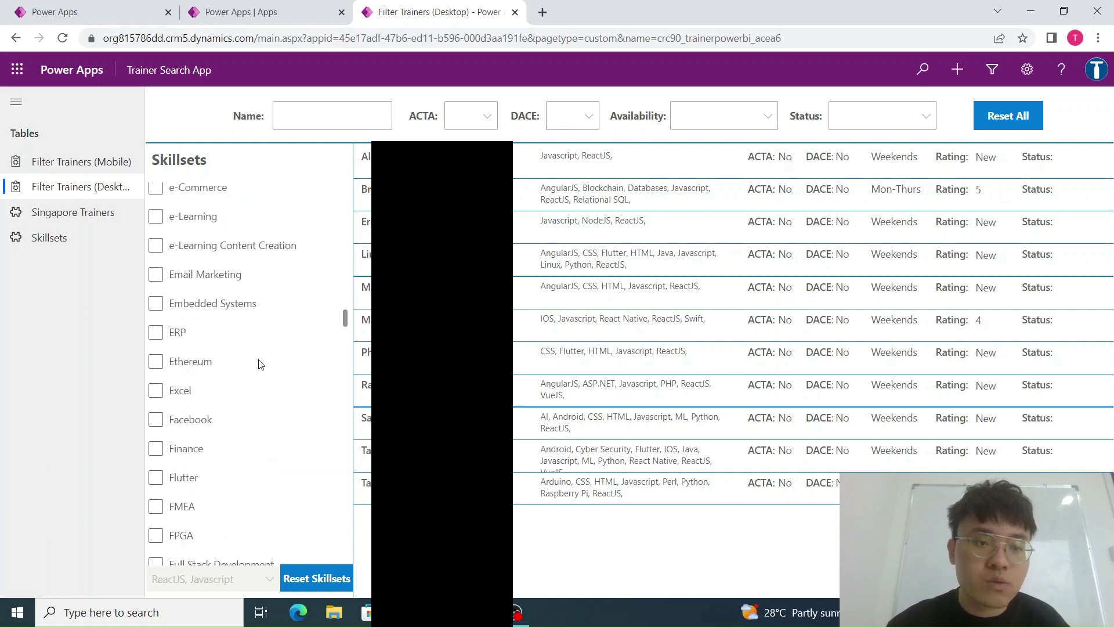
{"action": "scroll", "coordinate": [259, 364], "scroll_direction": "up", "scroll_amount": 5}
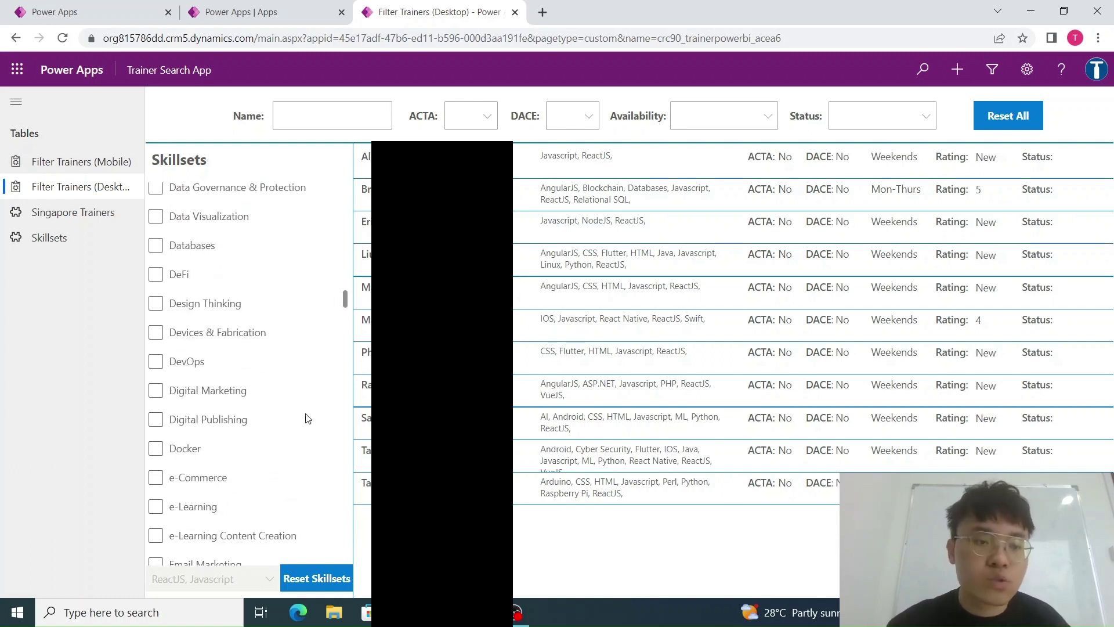
{"action": "scroll", "coordinate": [249, 337], "scroll_direction": "up", "scroll_amount": 5}
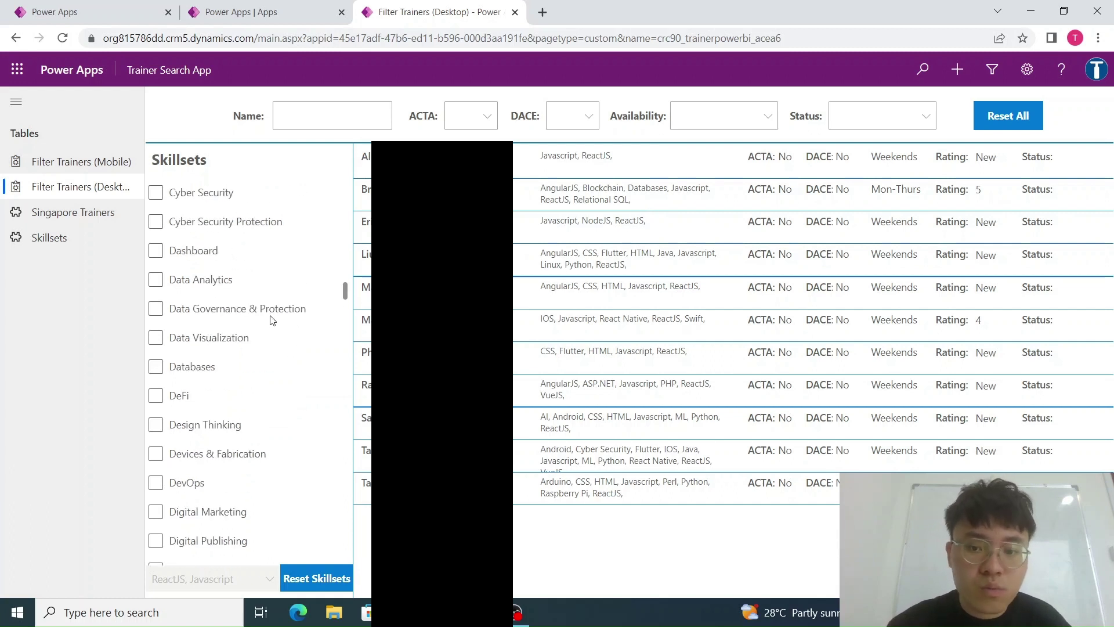
{"action": "scroll", "coordinate": [249, 331], "scroll_direction": "up", "scroll_amount": 5}
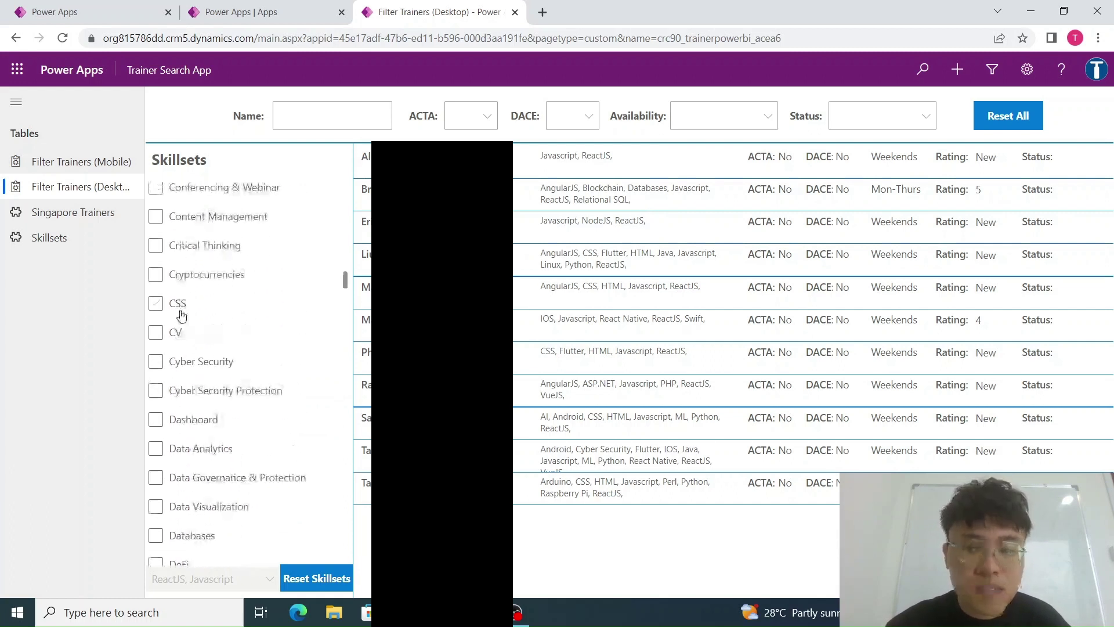
{"action": "left_click", "coordinate": [177, 307]}
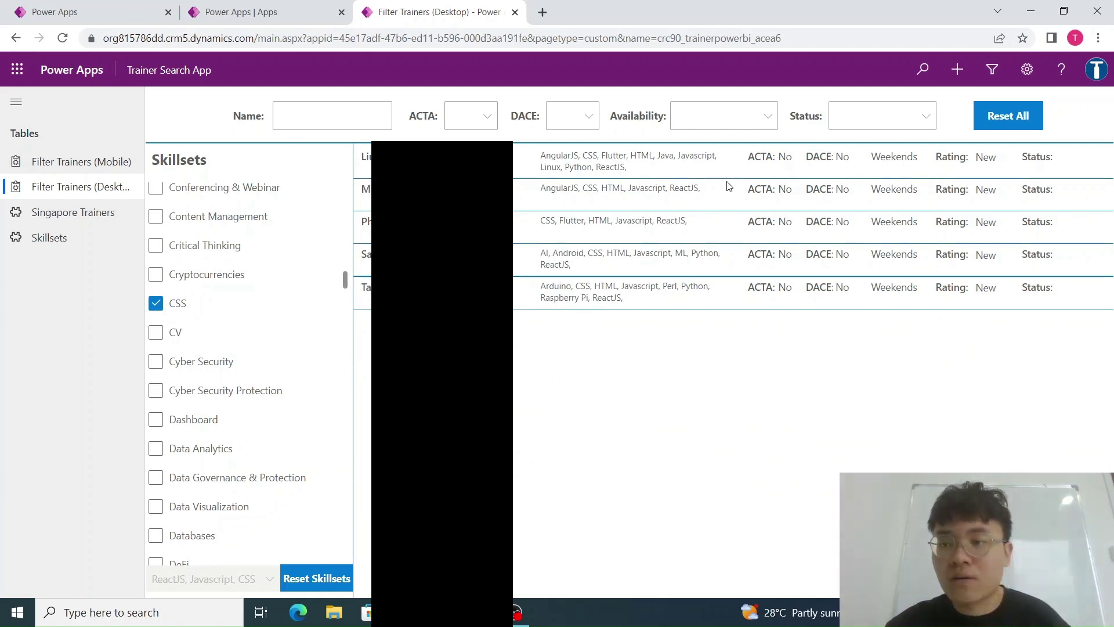
- Try filtering the matching trainers by Any Day and Weekdays availability, and clear both choices
{"action": "left_click", "coordinate": [718, 129]}
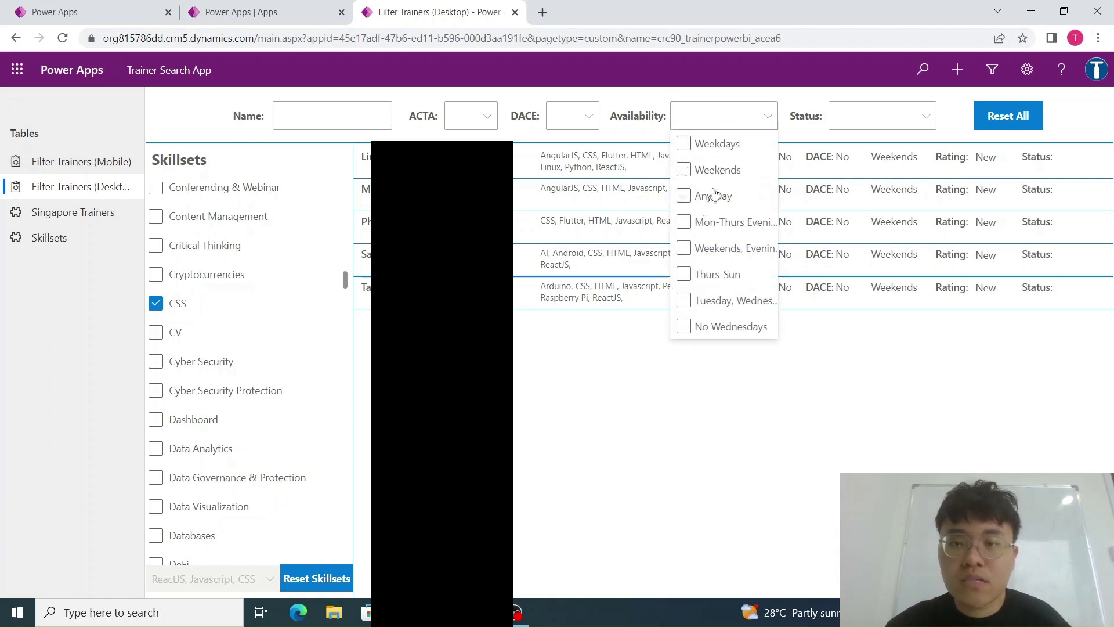
{"action": "left_click", "coordinate": [715, 195]}
{"action": "left_click", "coordinate": [720, 150]}
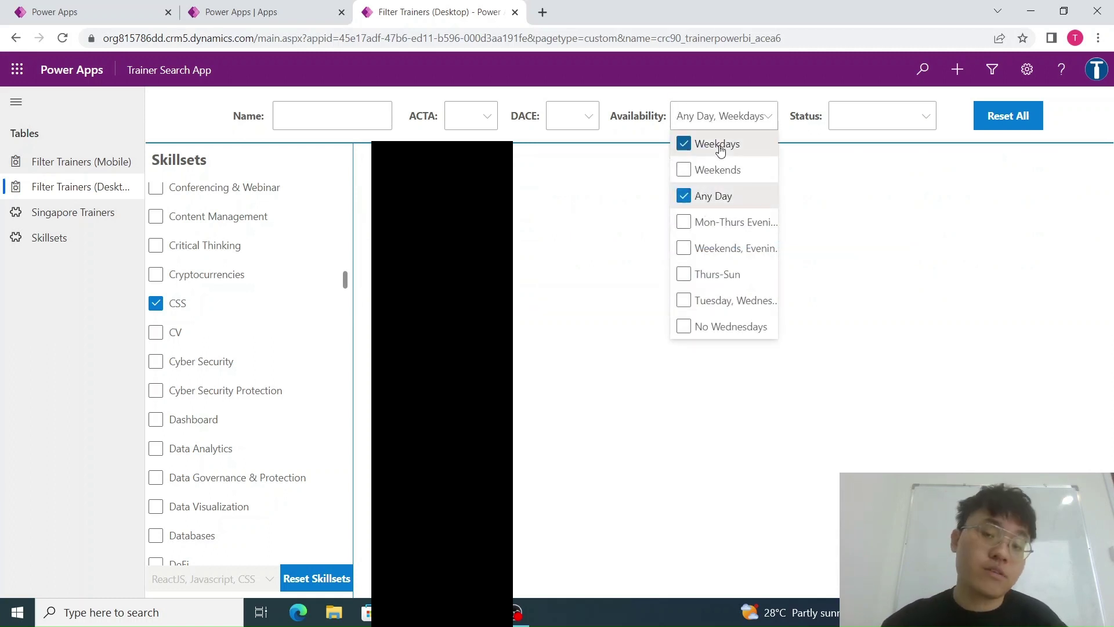
{"action": "left_click", "coordinate": [719, 146]}
{"action": "left_click", "coordinate": [715, 195]}
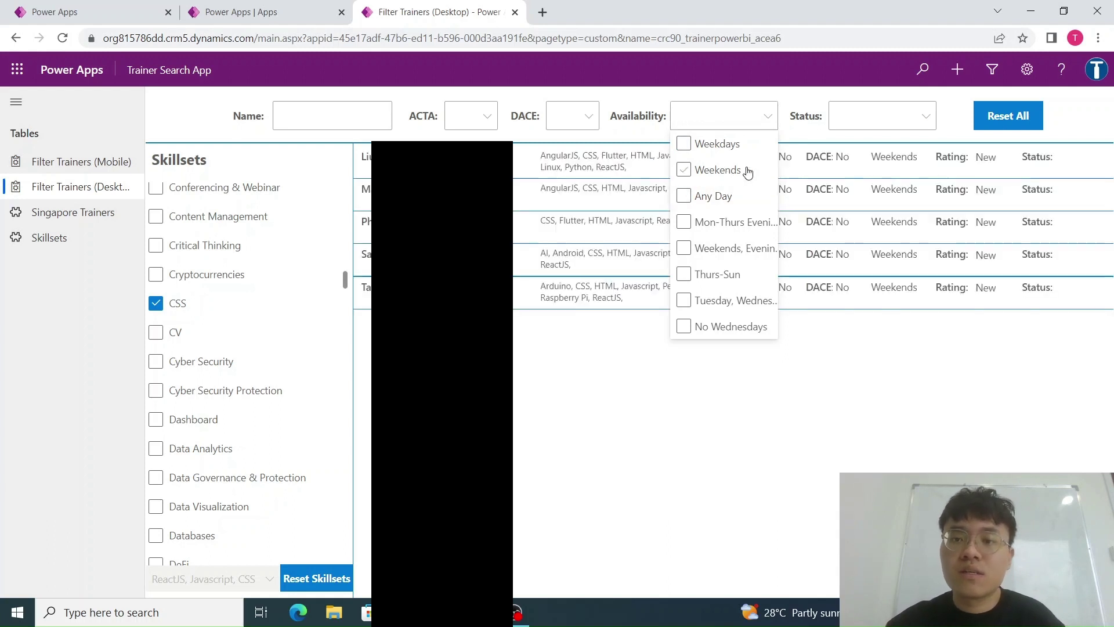
{"action": "left_click", "coordinate": [793, 308]}
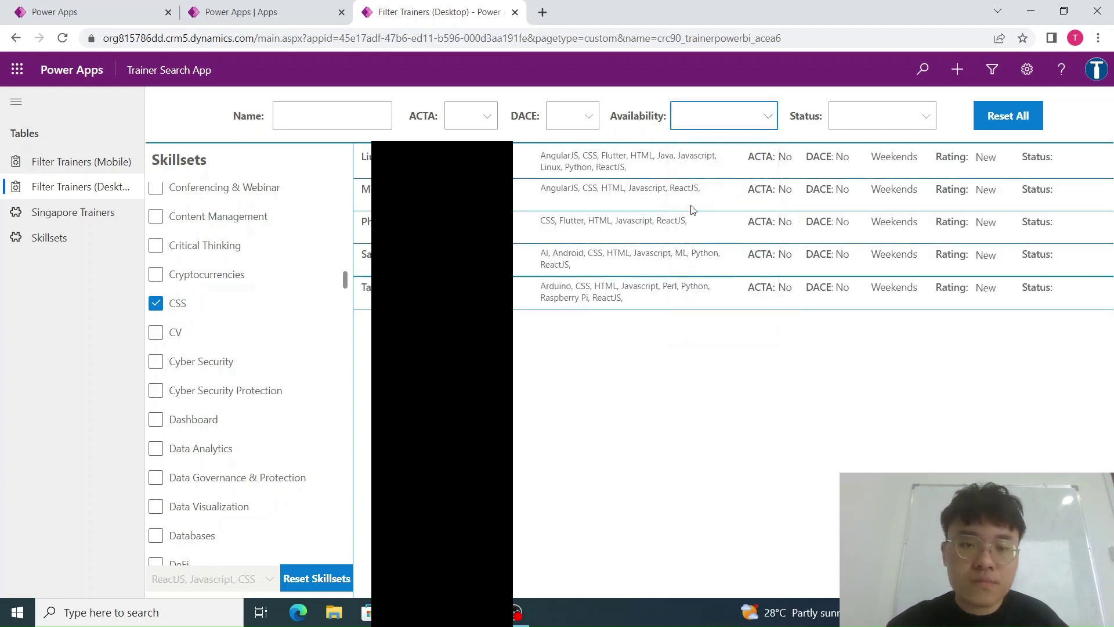